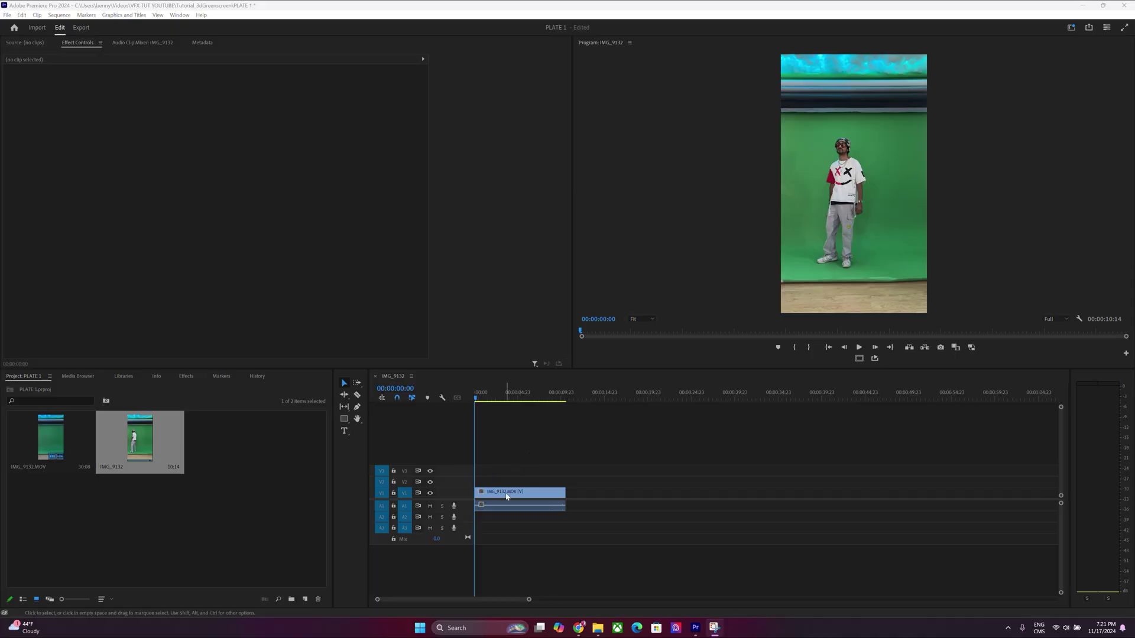
Apply the Ultra Key effect to the IMG_9132 clip and set its Setting to Aggressive
left_click(186, 375)
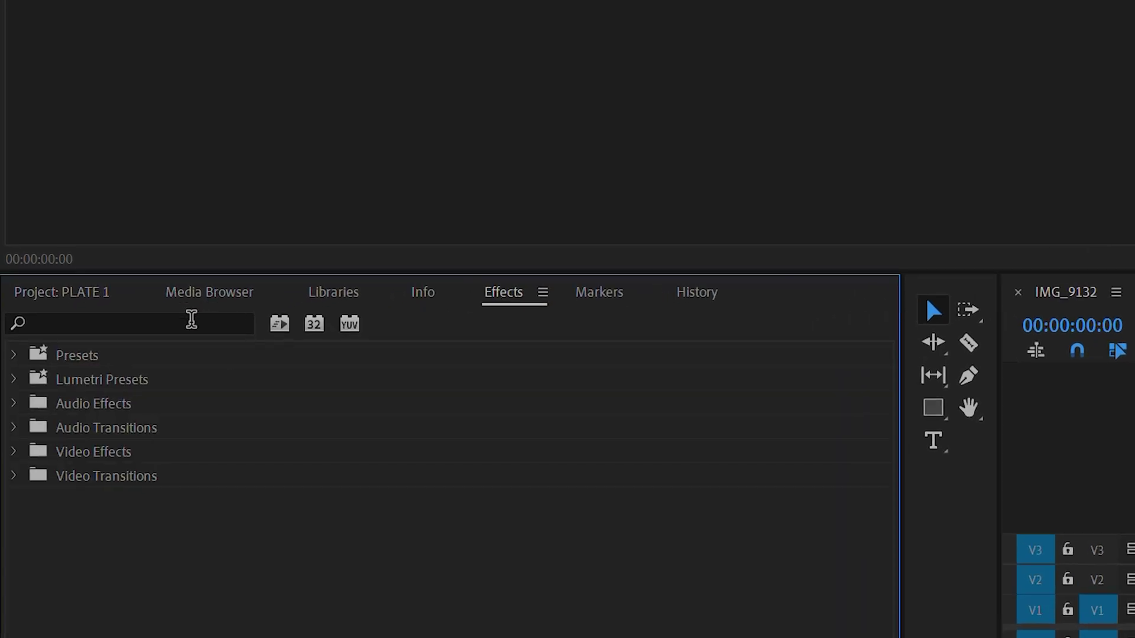
type("ultra key")
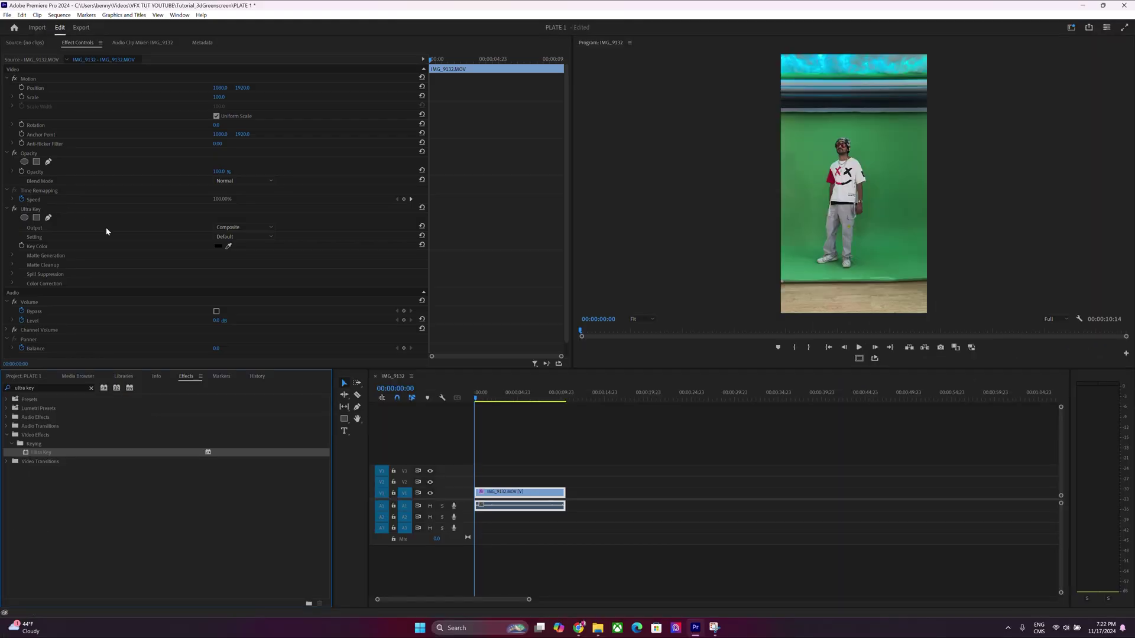
left_click(236, 237)
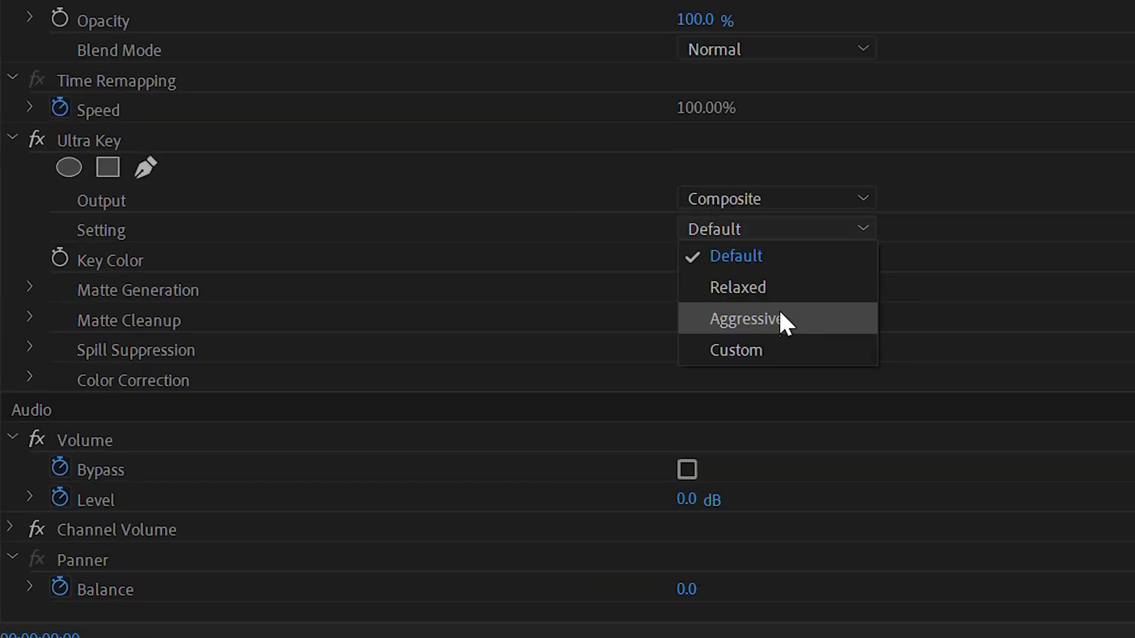
left_click(780, 318)
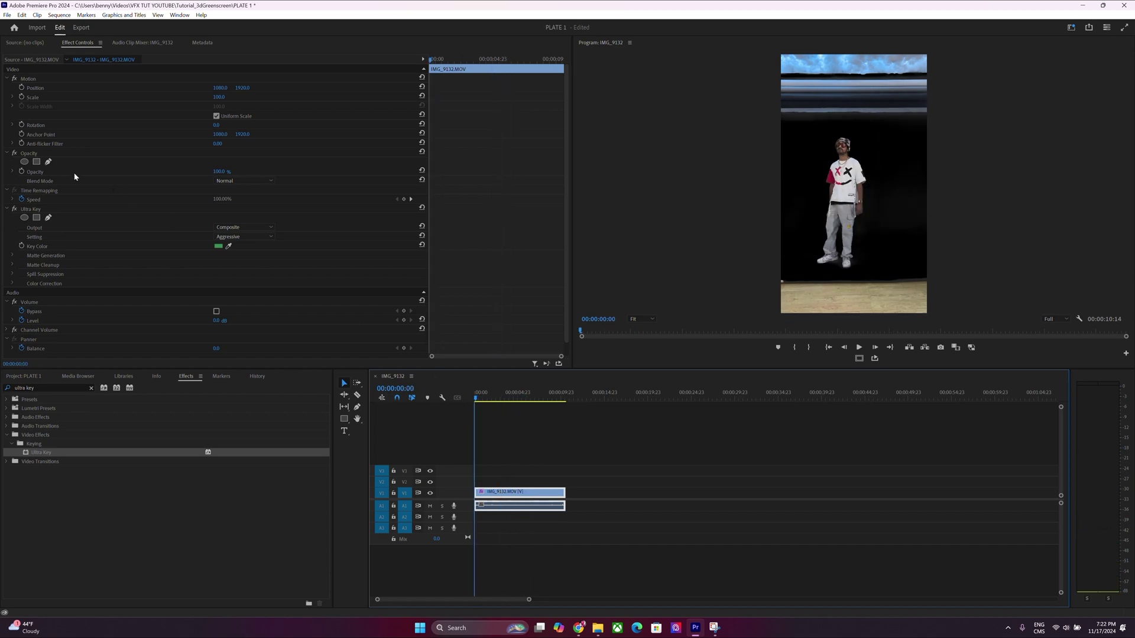
Tune Ultra Key's Matte Generation to Pedestal 100, Shadow 33, Highlight 0
left_click(12, 256)
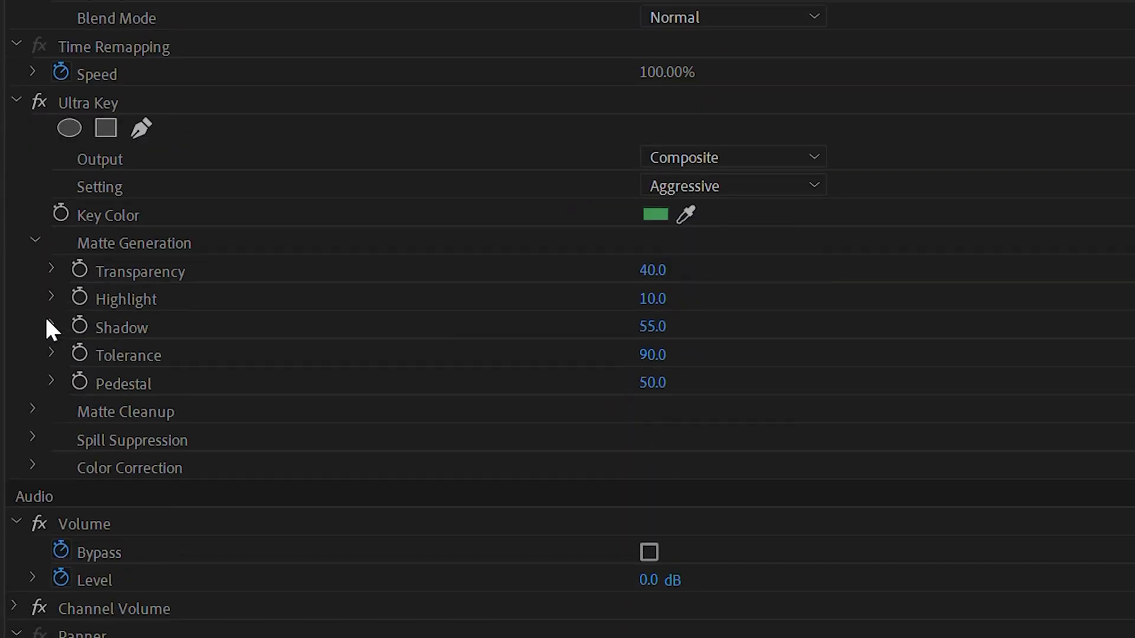
scroll(45, 314, "down", 2)
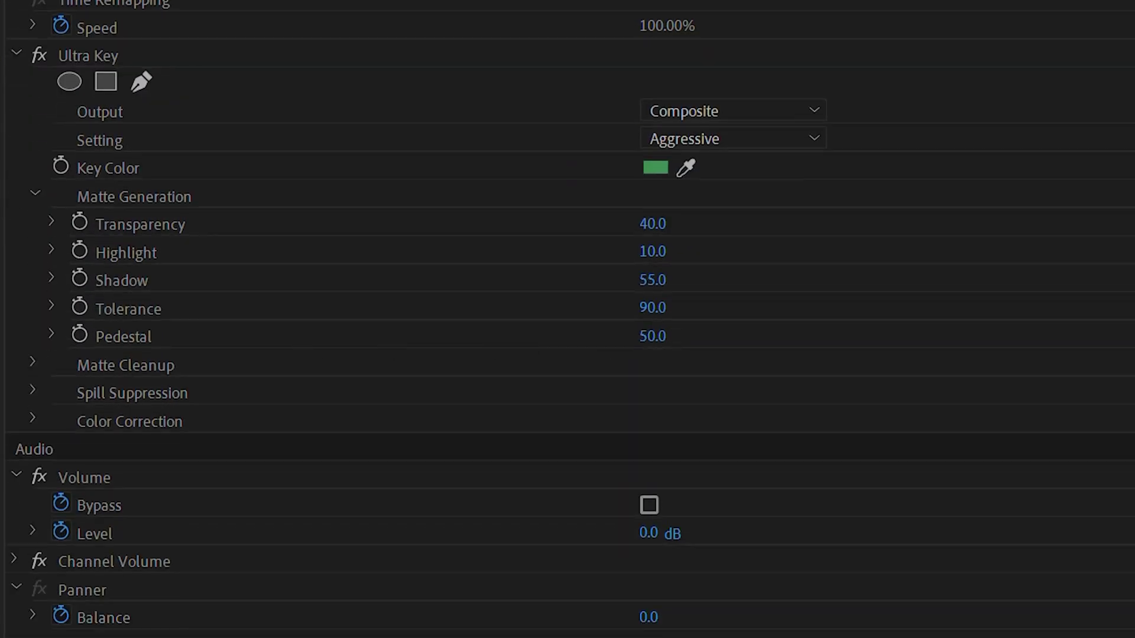
left_click_drag(662, 336, 678, 335)
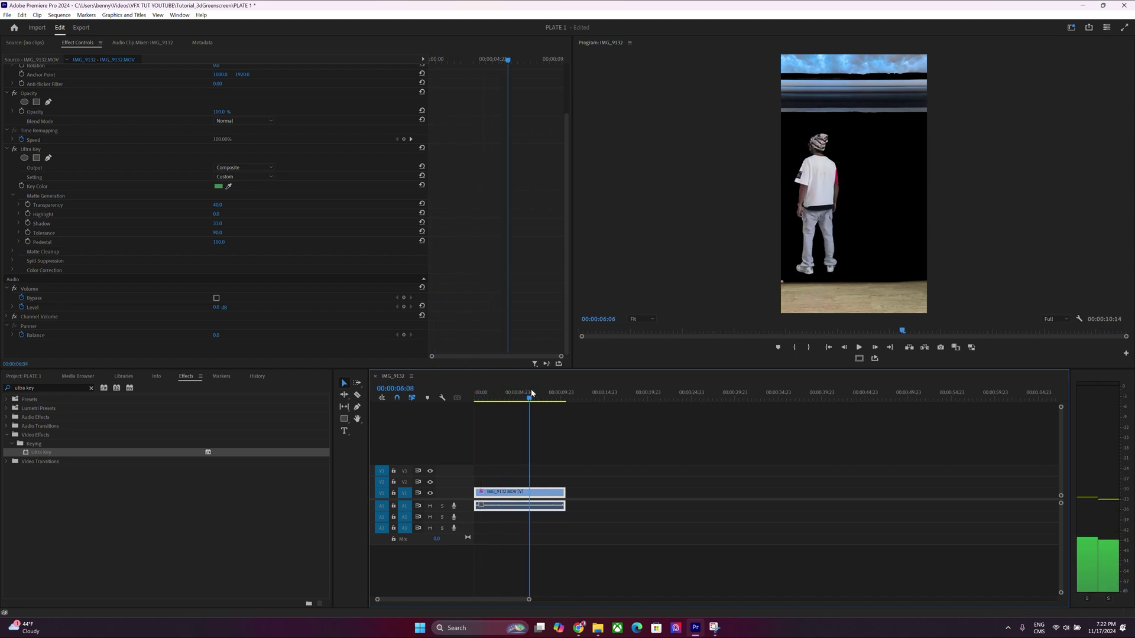
Draw a closed four-point opacity mask around the performer, cutting off the top strip and floor
key("space")
key("Home")
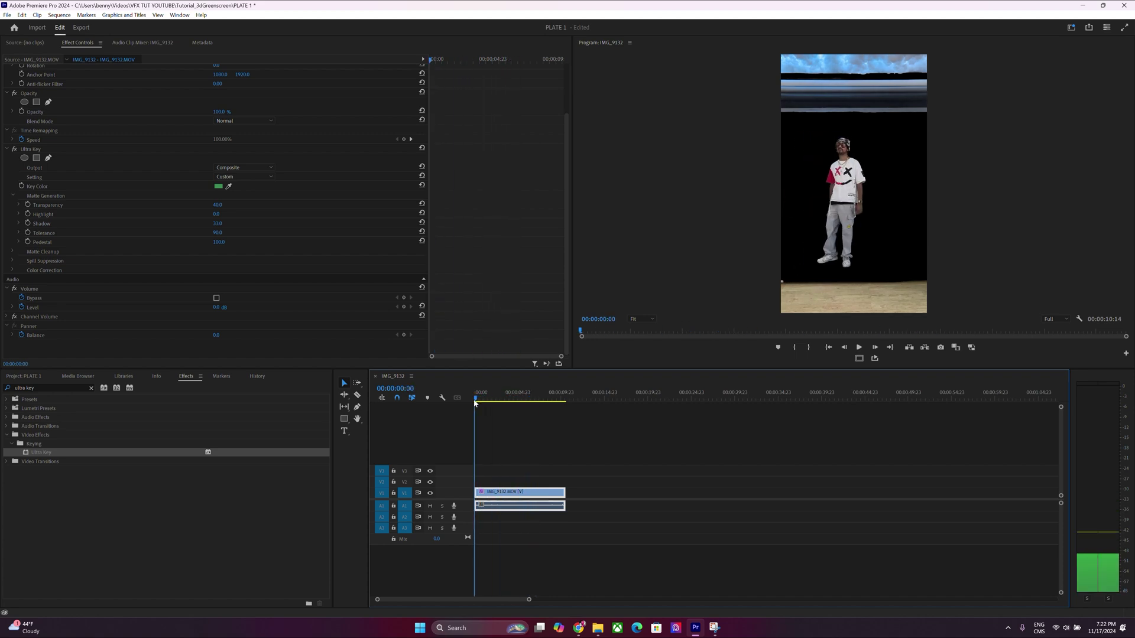
left_click(49, 102)
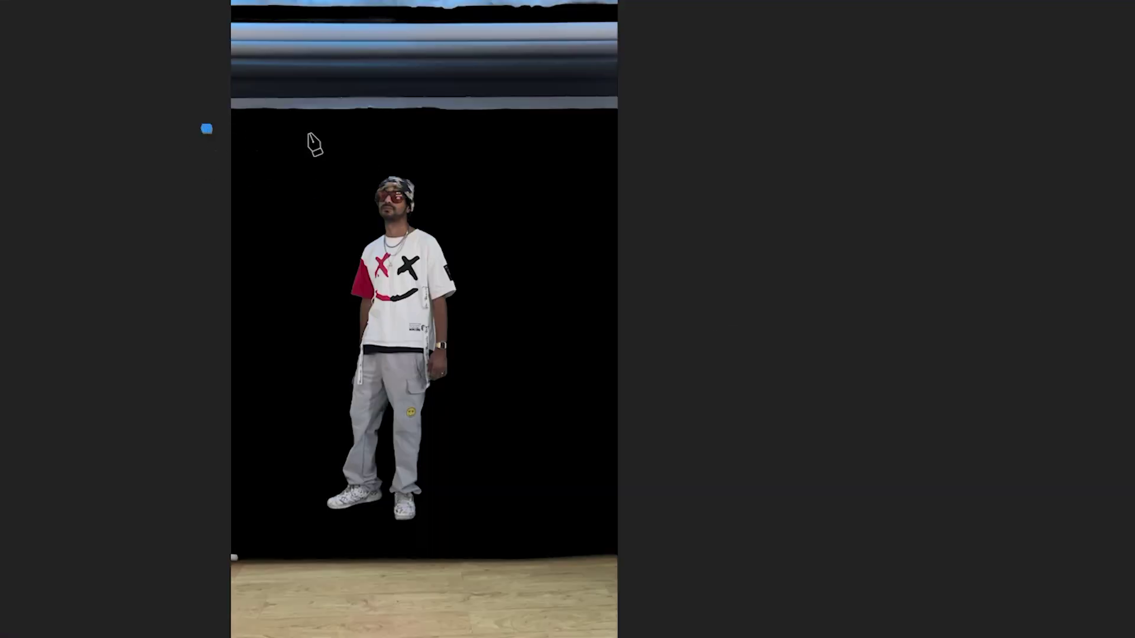
left_click(635, 124)
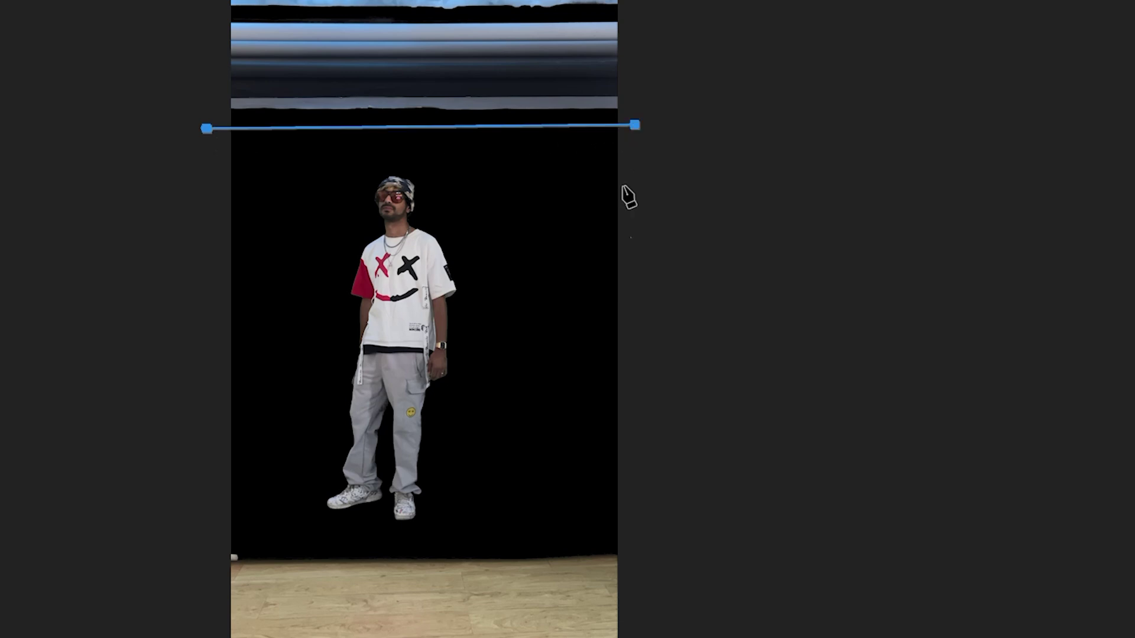
left_click(636, 539)
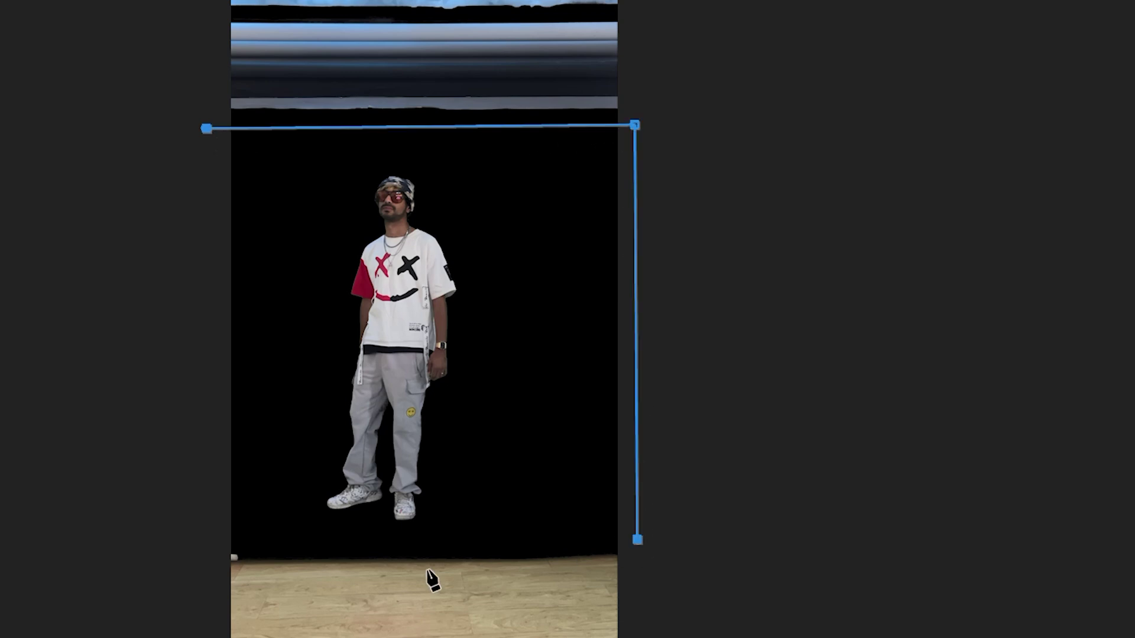
left_click(207, 544)
left_click(206, 128)
left_click_drag(481, 399, 538, 399)
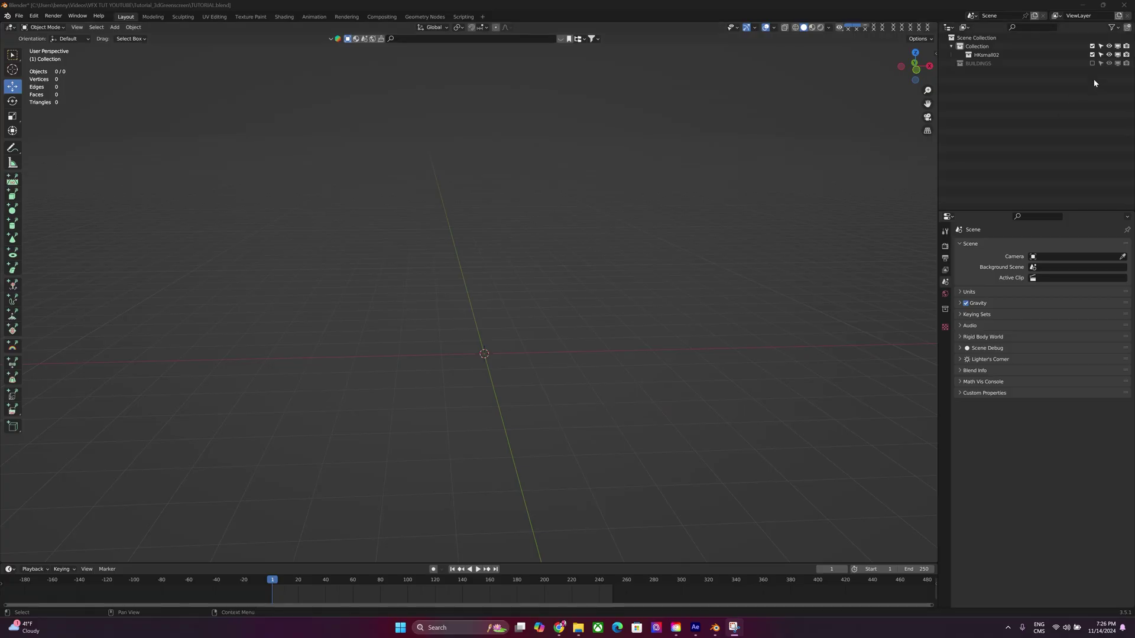
Enable the BUILDINGS collection in the outliner so the building model appears
left_click(1092, 63)
scroll(533, 324, "up", 8)
scroll(533, 324, "down", 4)
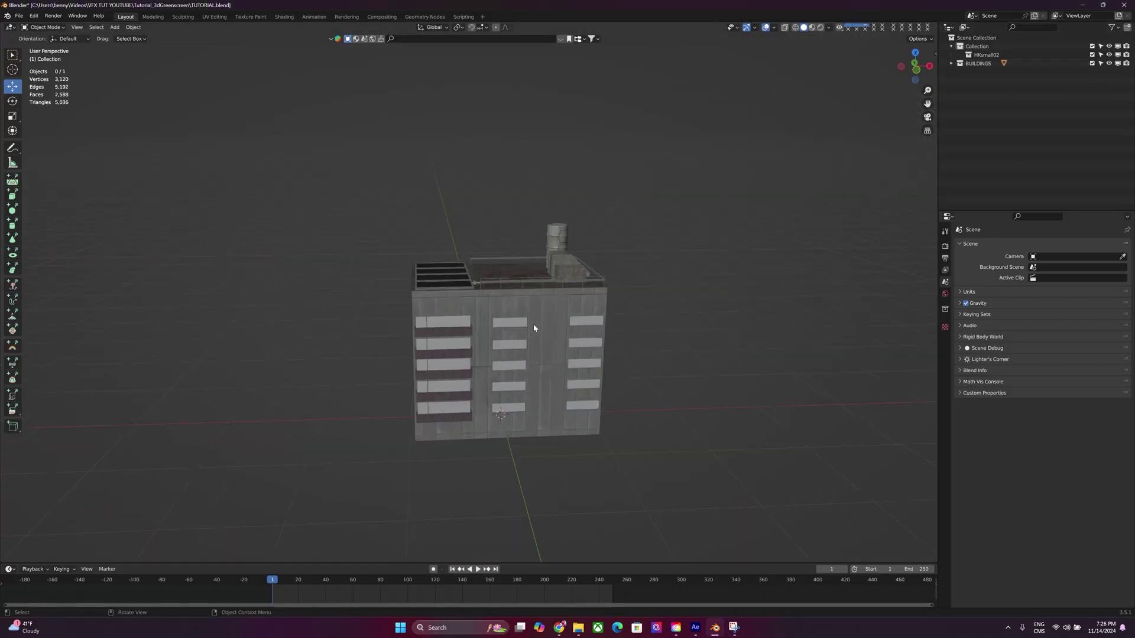
mouse_move(915, 66)
left_mouse_down()
mouse_move(920, 87)
mouse_move(915, 71)
left_mouse_up()
scroll(582, 341, "up", 3)
scroll(543, 297, "down", 3)
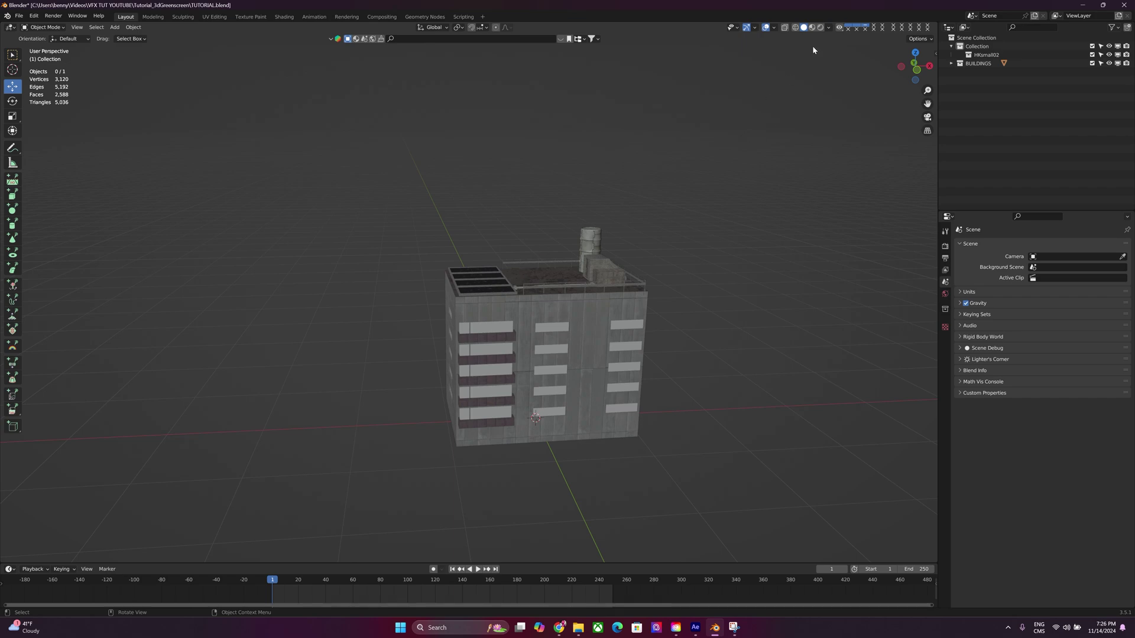
left_click(829, 27)
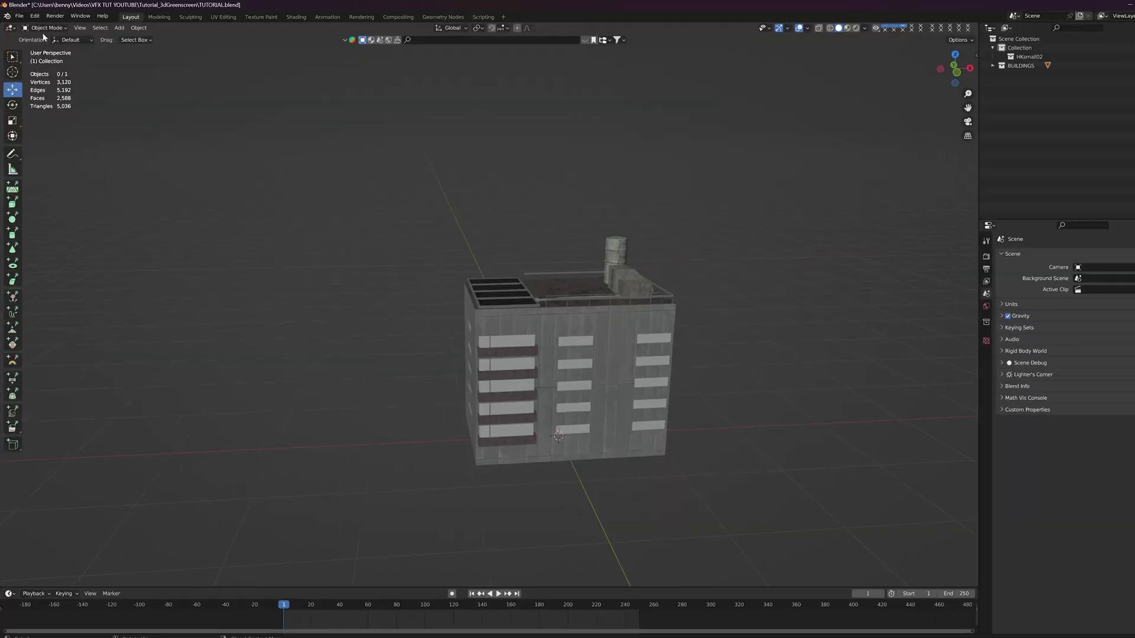
Import PLATE 1.mov as an image plane with Images as Planes
left_click(19, 16)
mouse_move(34, 154)
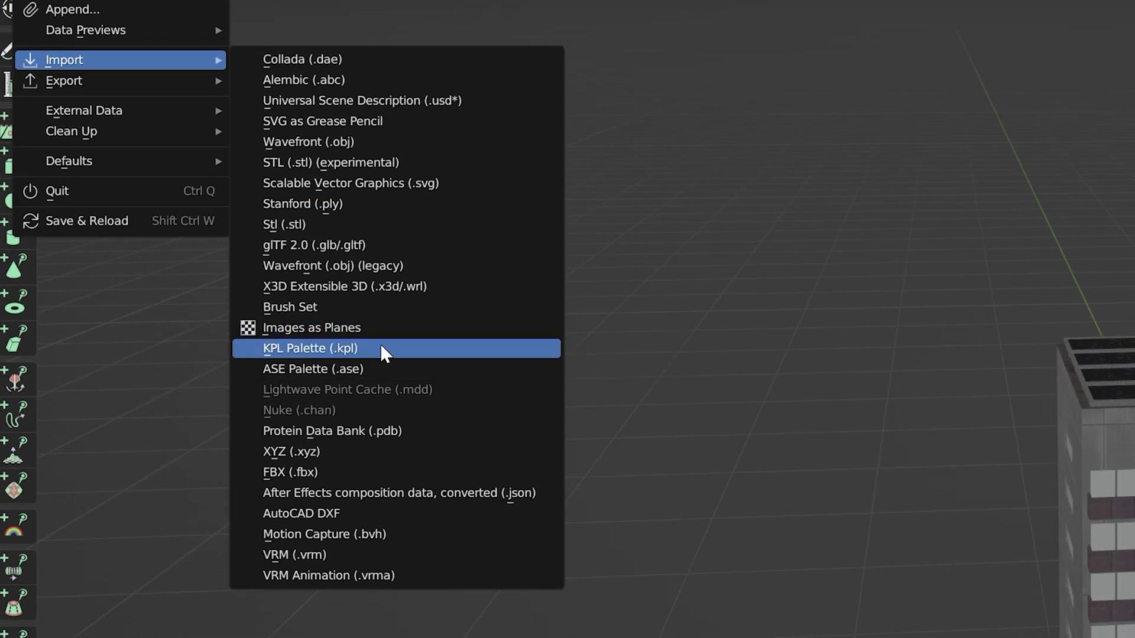
left_click(361, 332)
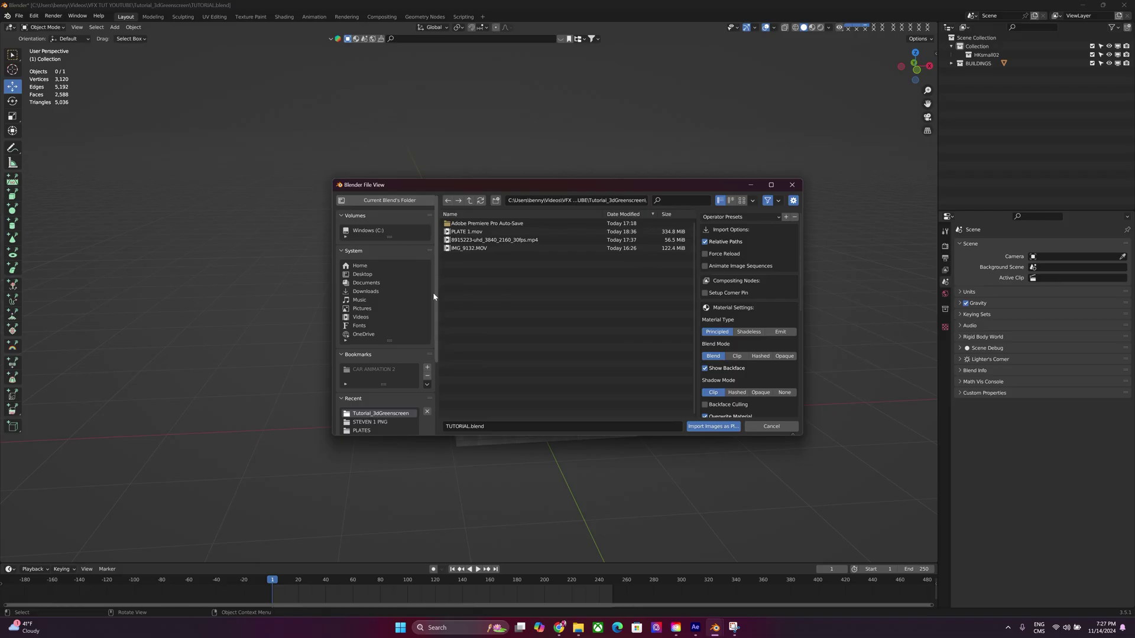
left_click(477, 232)
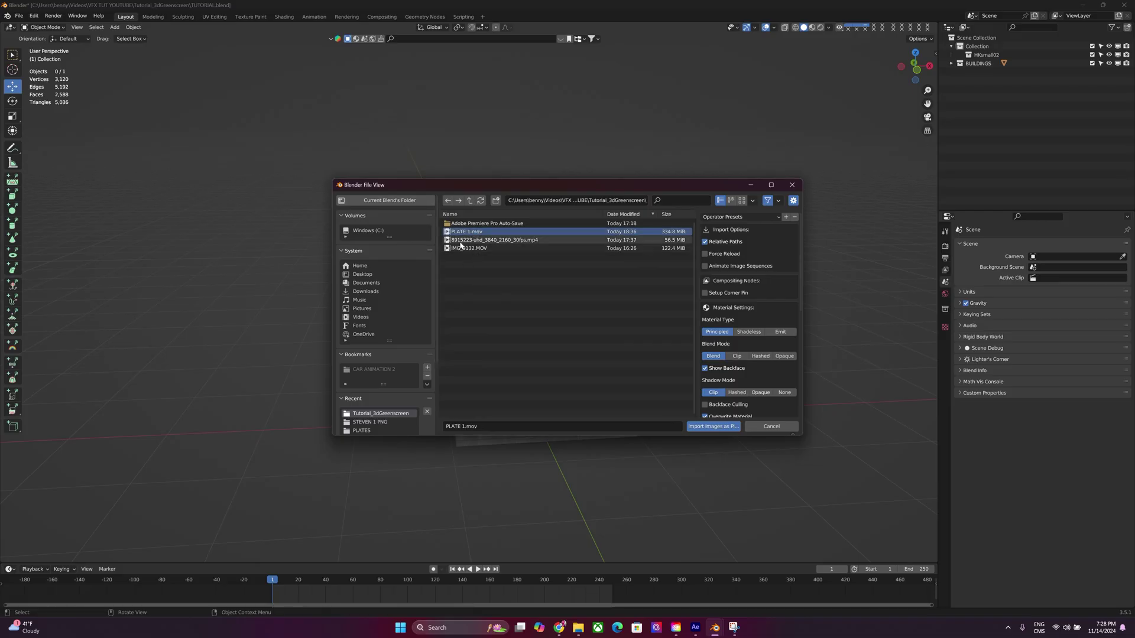
left_click(711, 426)
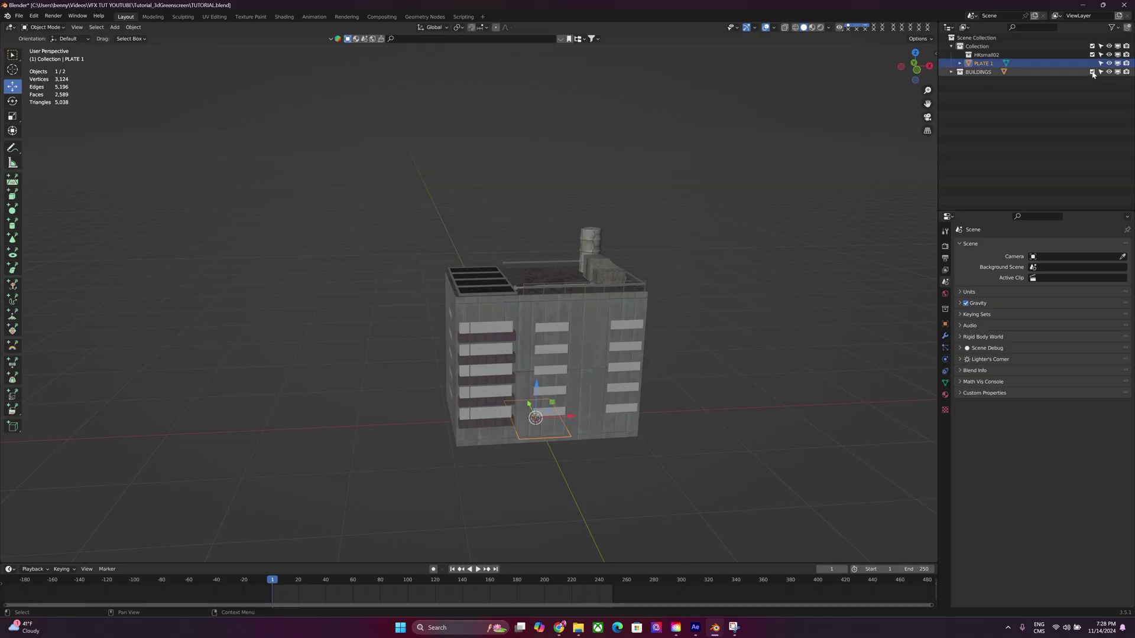
Hide BUILDINGS, select the PLATE 1 plane and inspect its image texture nodes in Shading
left_click(1092, 71)
left_click(836, 190)
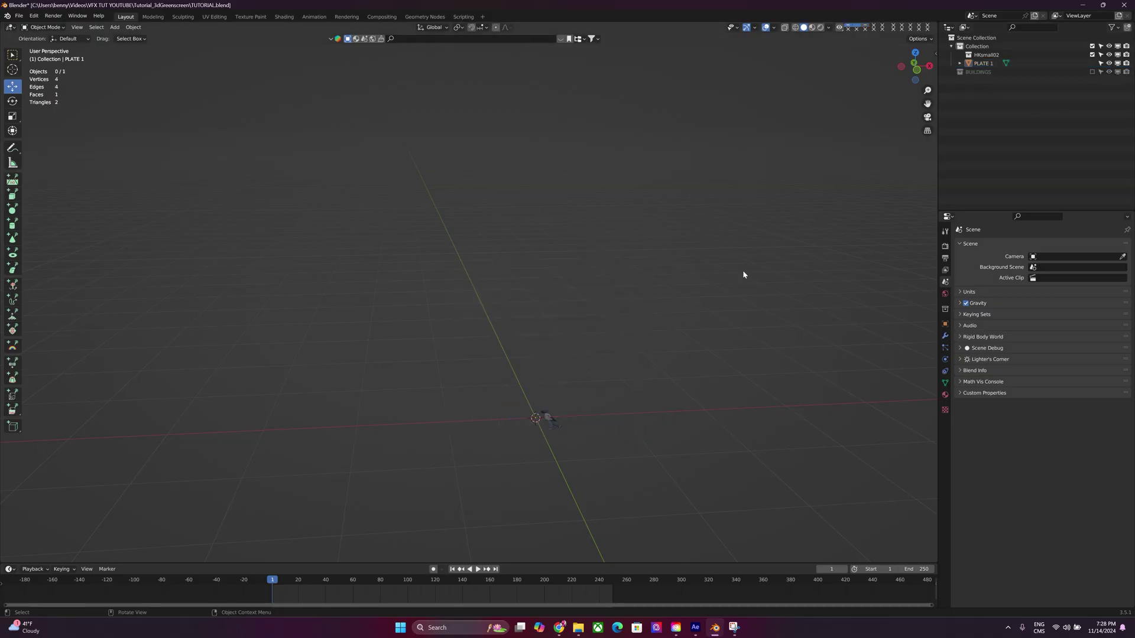
left_click_drag(915, 66, 927, 105)
scroll(479, 357, "up", 3)
left_click(480, 357)
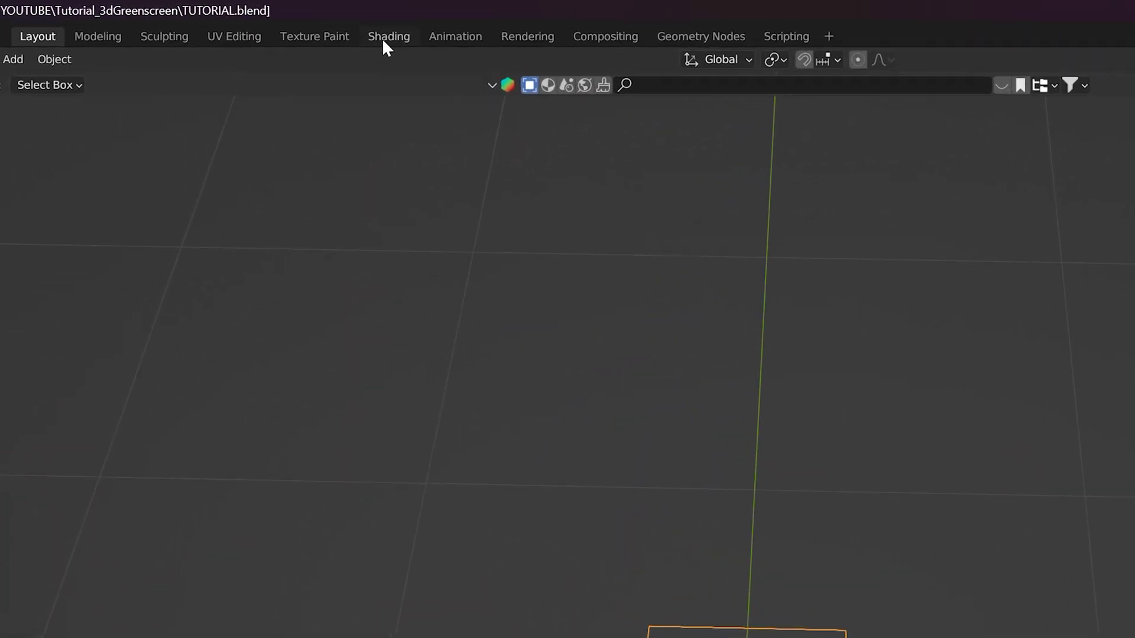
left_click(387, 38)
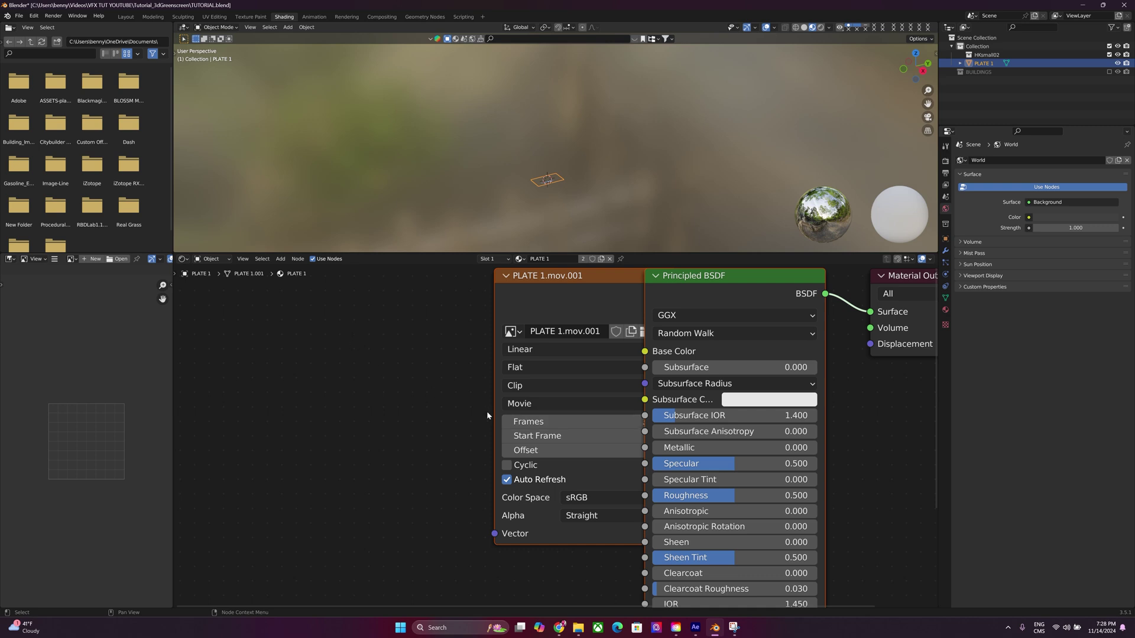
scroll(541, 360, "down", 2)
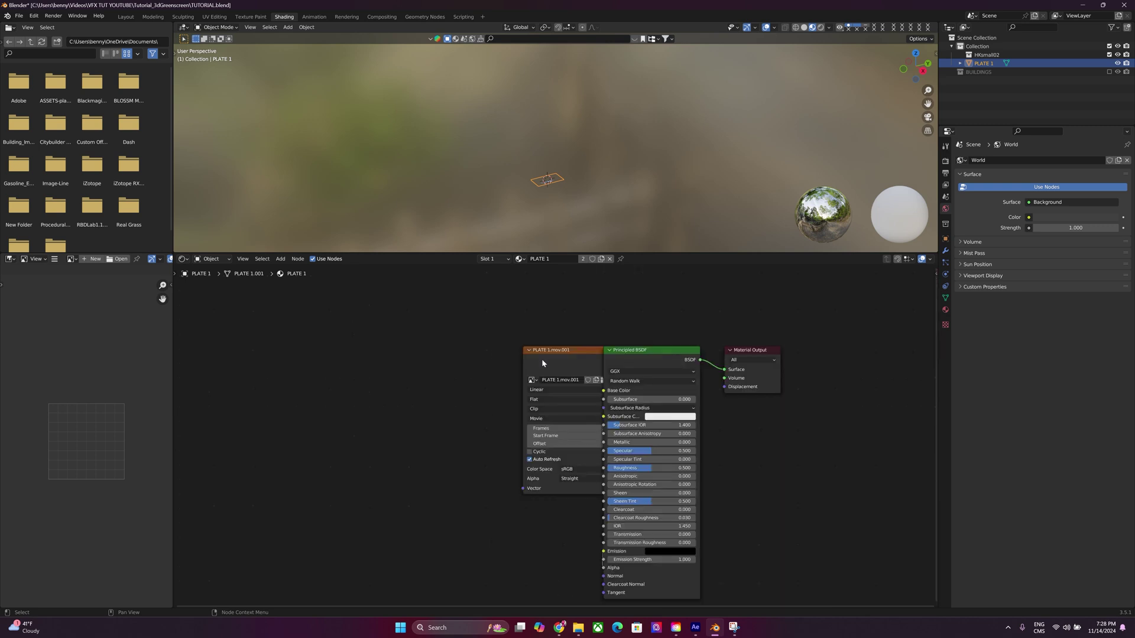
left_click_drag(578, 363, 474, 365)
scroll(474, 365, "up", 3)
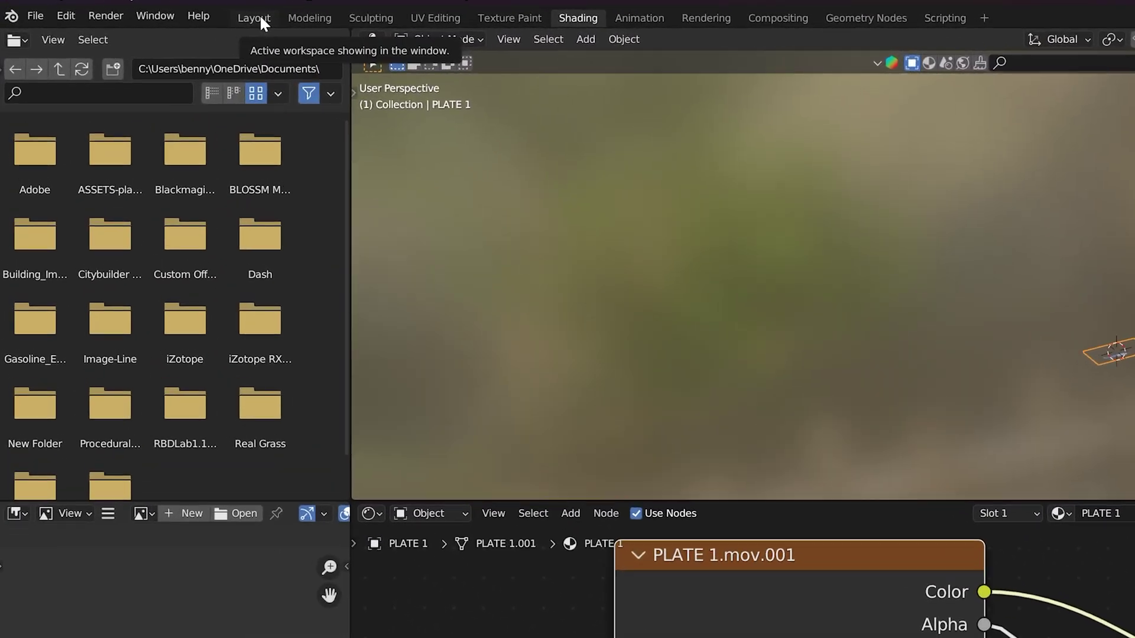
Set the scene end frame to 374 in the Layout timeline
left_click(211, 17)
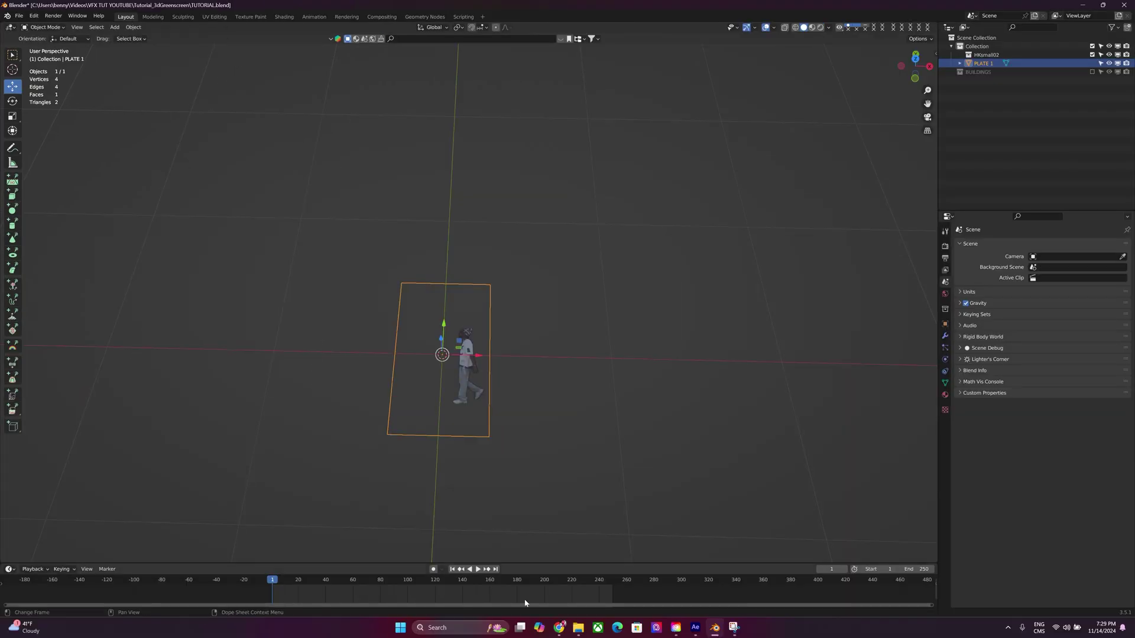
double_click(914, 570)
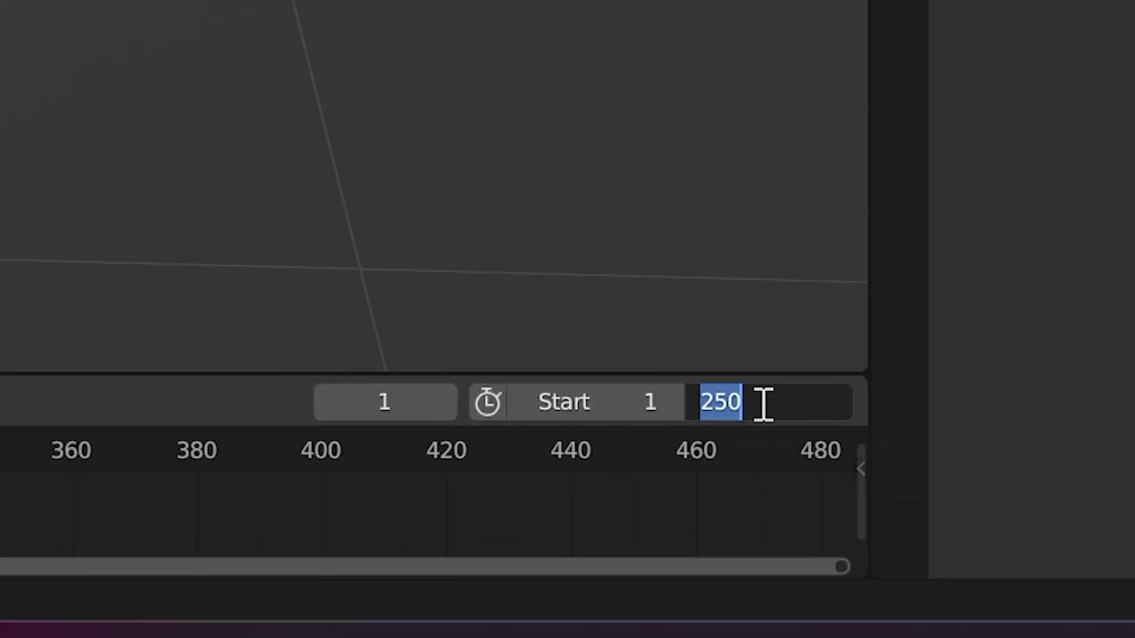
type("374")
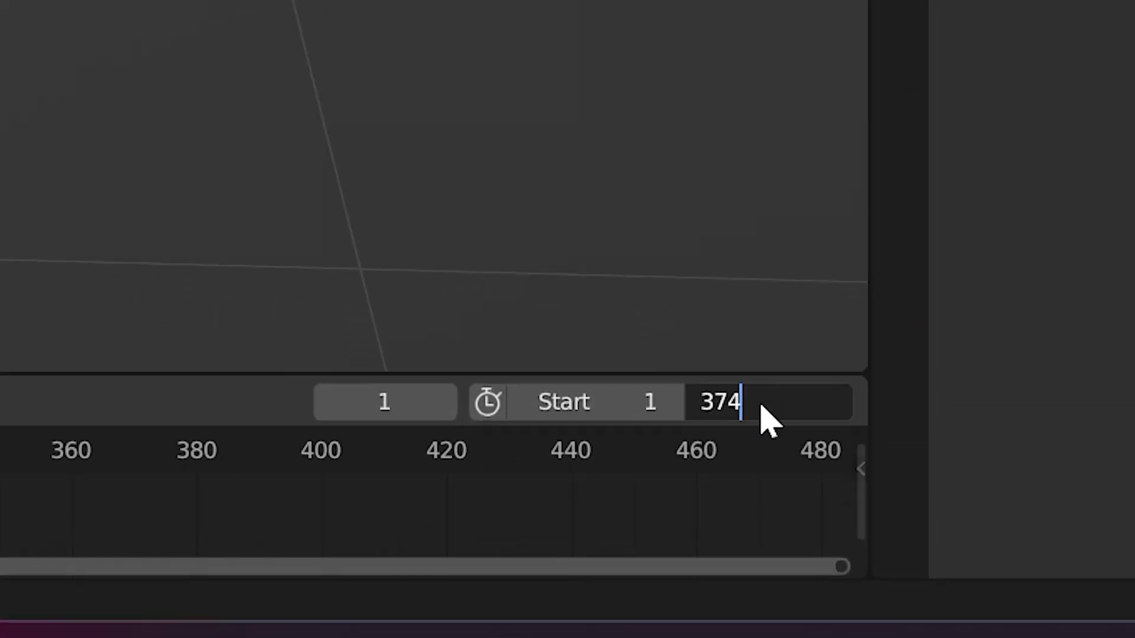
key("Return")
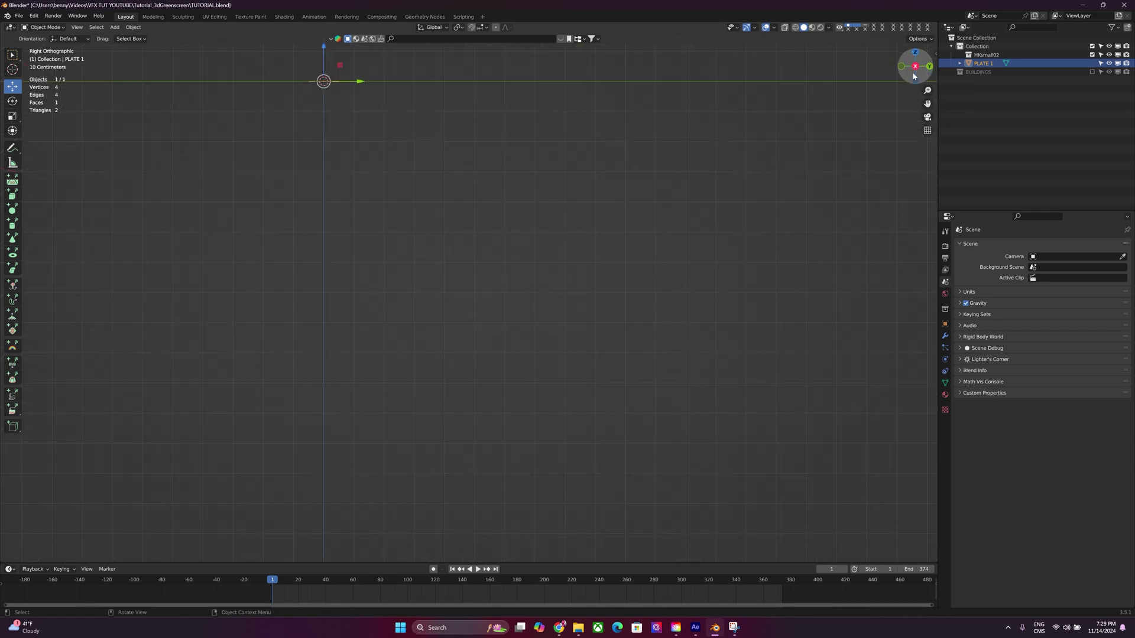
Rotate the PLATE 1 plane 90° around X so it stands upright
left_click(12, 101)
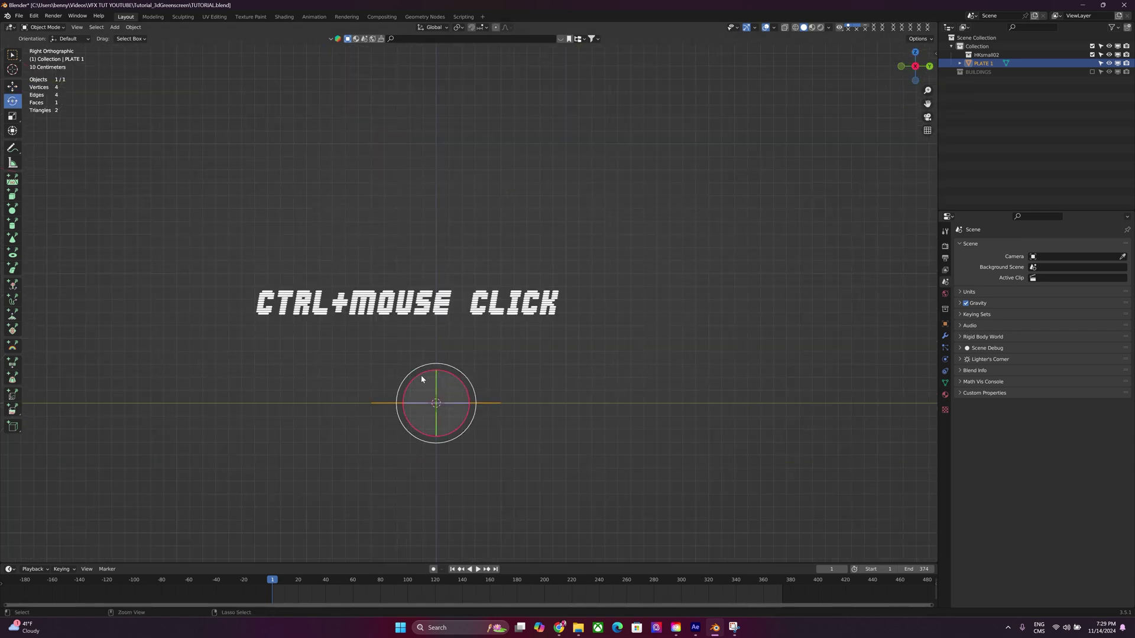
left_click_drag(421, 379, 412, 392, "ctrl")
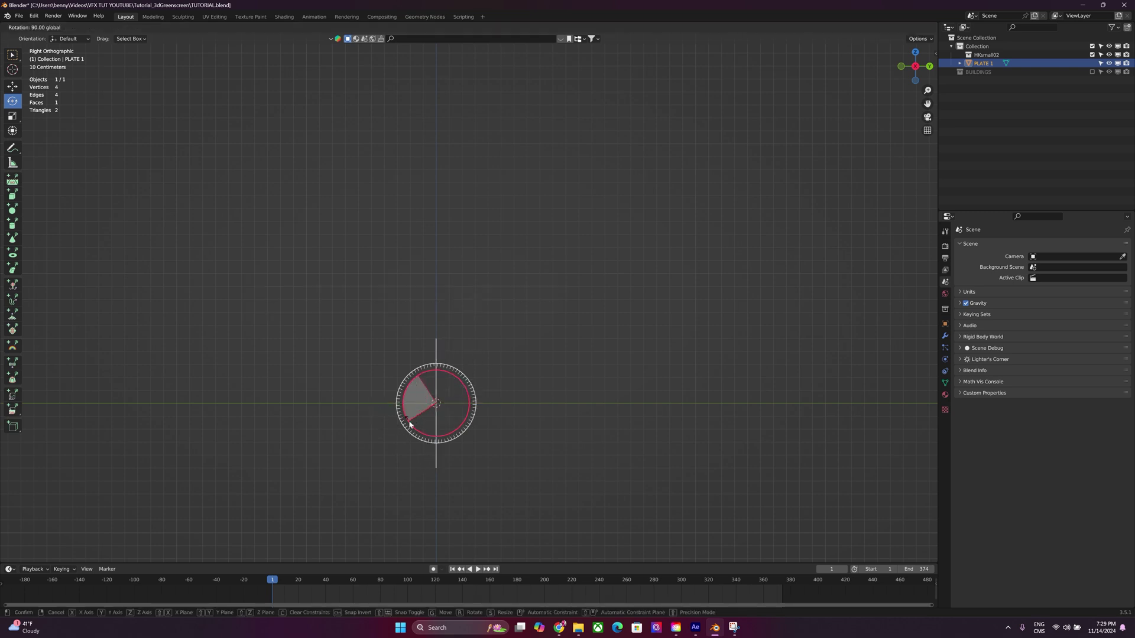
left_click_drag(409, 424, 409, 424, "ctrl")
middle_click_drag(409, 425, 341, 562)
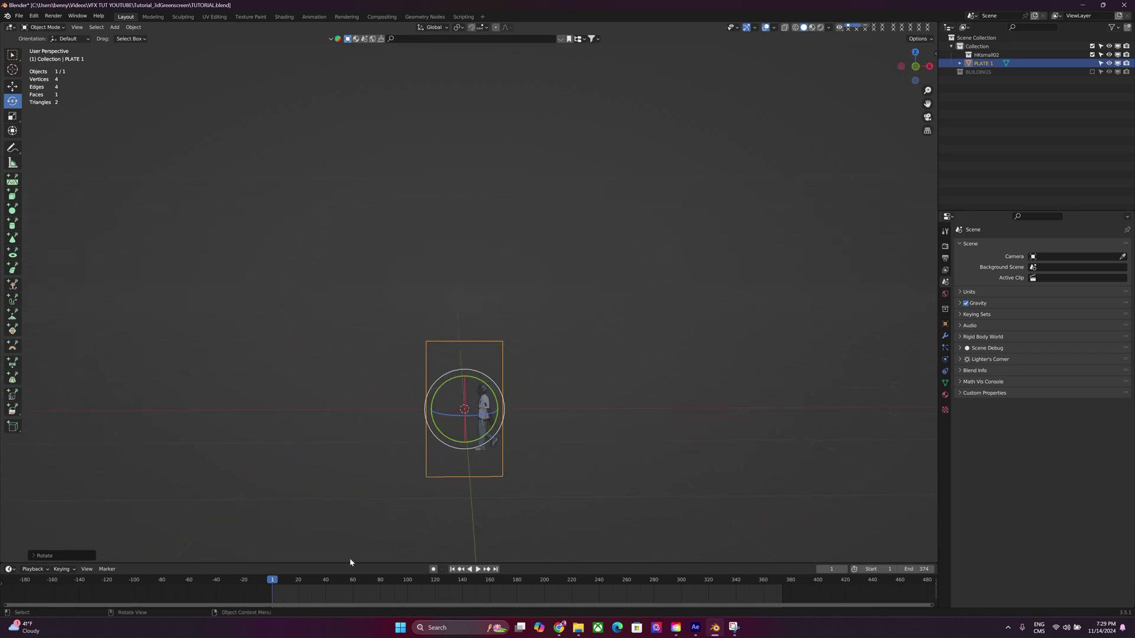
Raise the plate about 0.311 m along Z so it sits above the ground
key("Up")
left_click(12, 87)
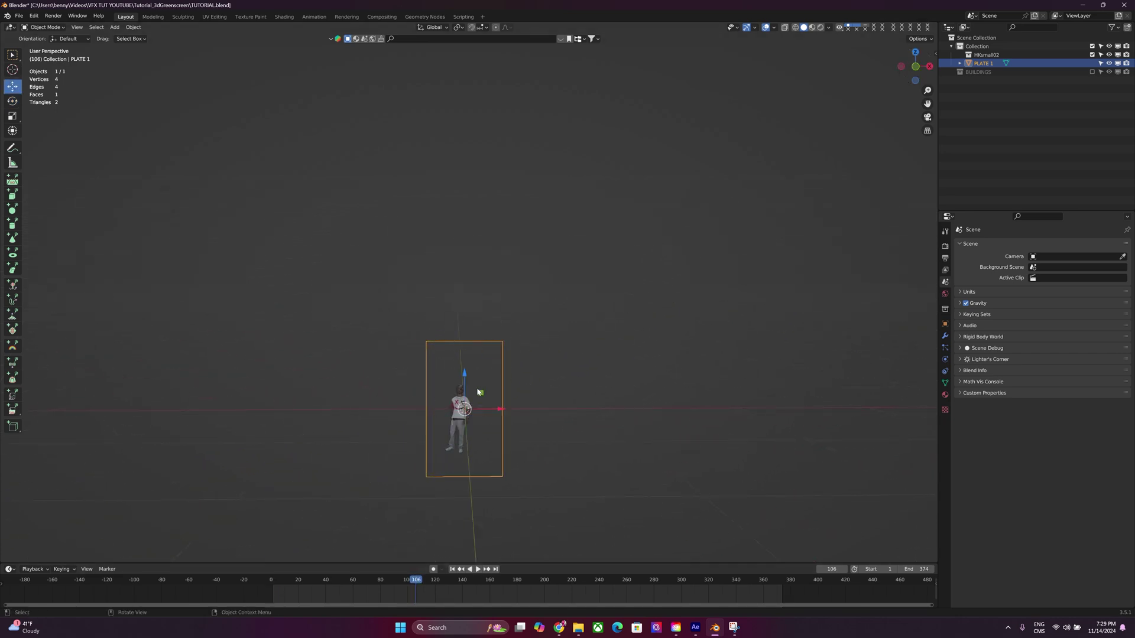
left_click_drag(464, 377, 463, 336)
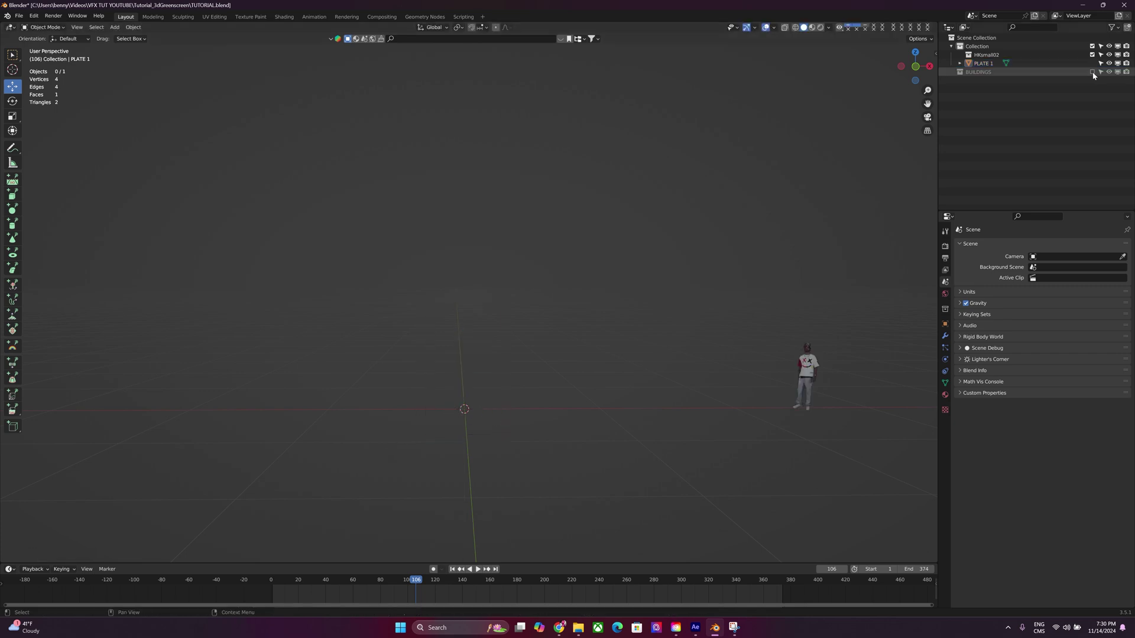
Show BUILDINGS again and move the PLATE 1 plane in front of the building onto the roof
left_click(1092, 72)
left_click(807, 365)
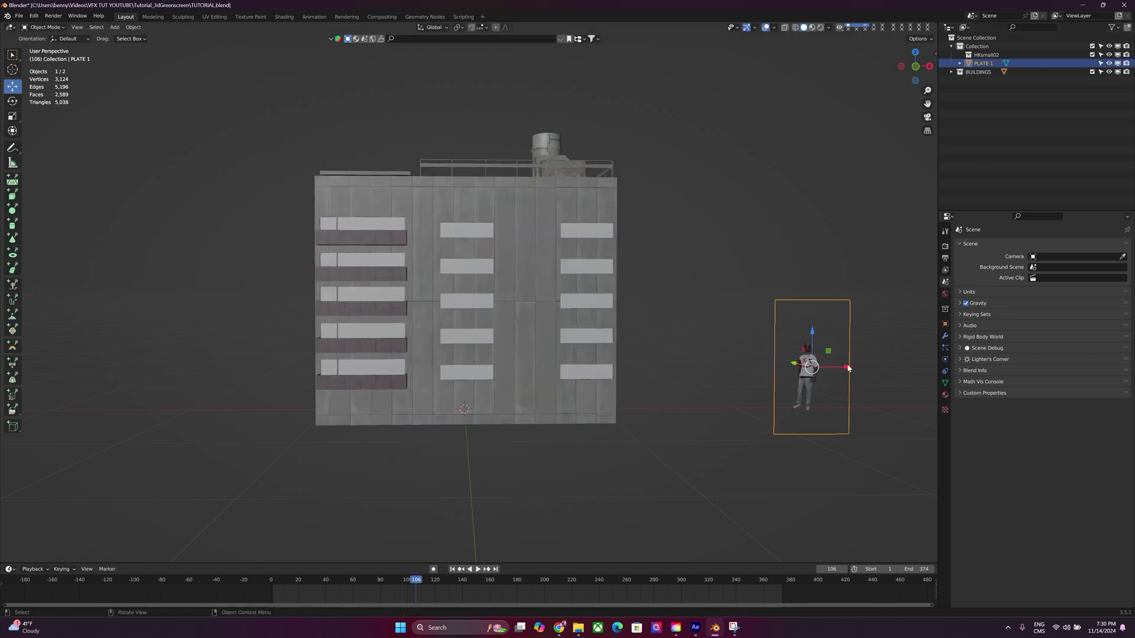
left_click_drag(846, 369, 507, 379)
left_click_drag(476, 333, 476, 135)
left_click_drag(476, 135, 475, 127)
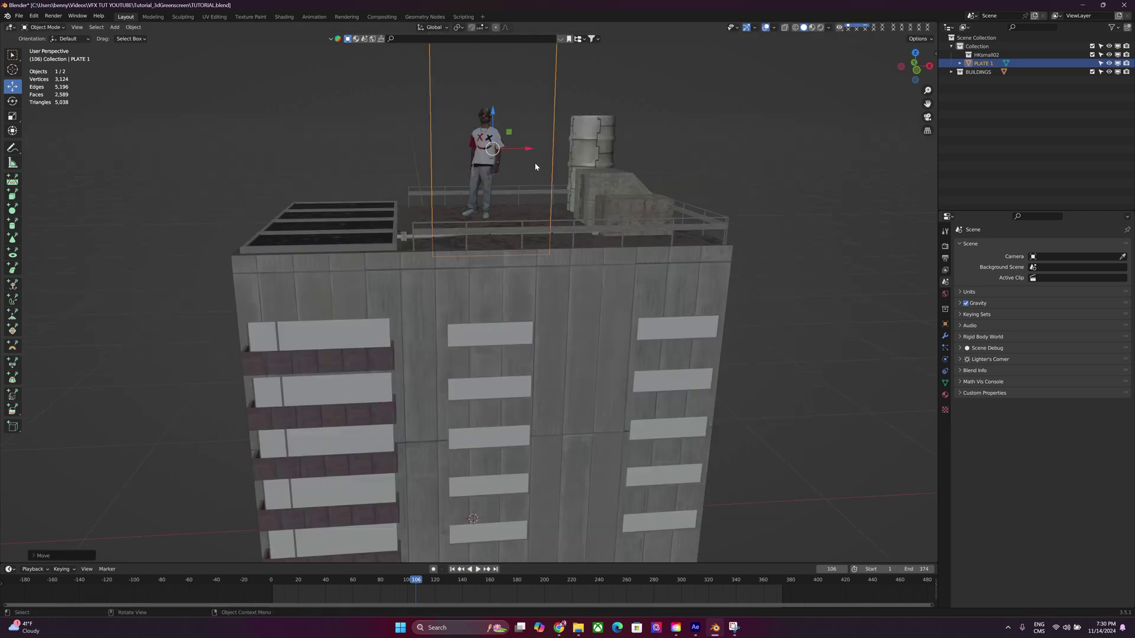
Scale the character plate down to about 0.945
key("s")
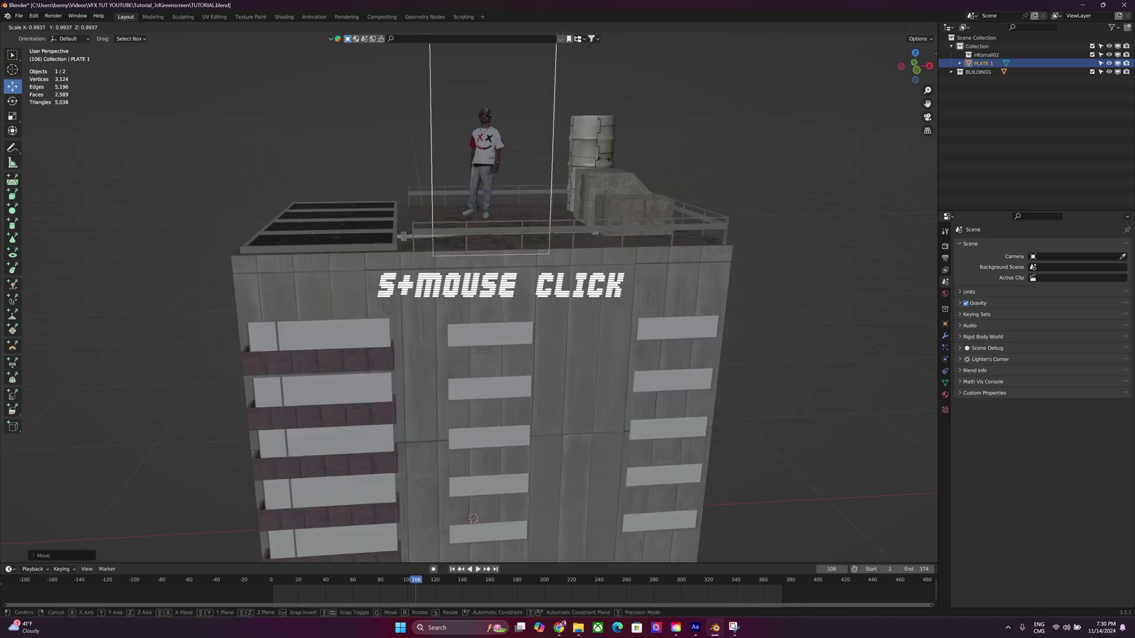
left_click(556, 149)
scroll(496, 174, "up", 3)
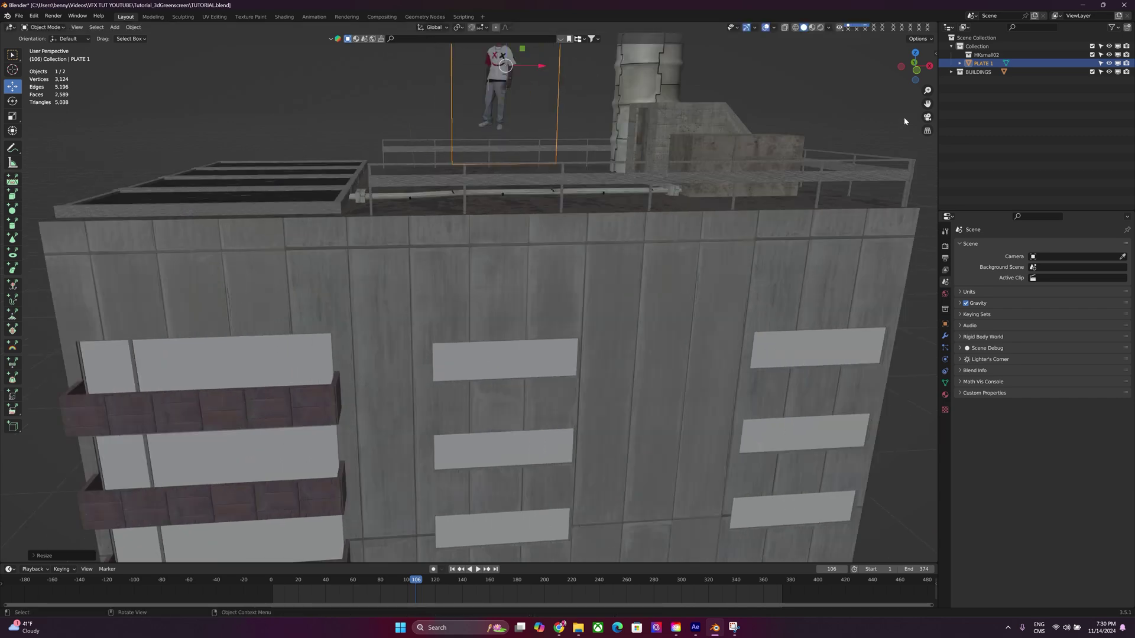
scroll(506, 65, "down", 2)
key("s")
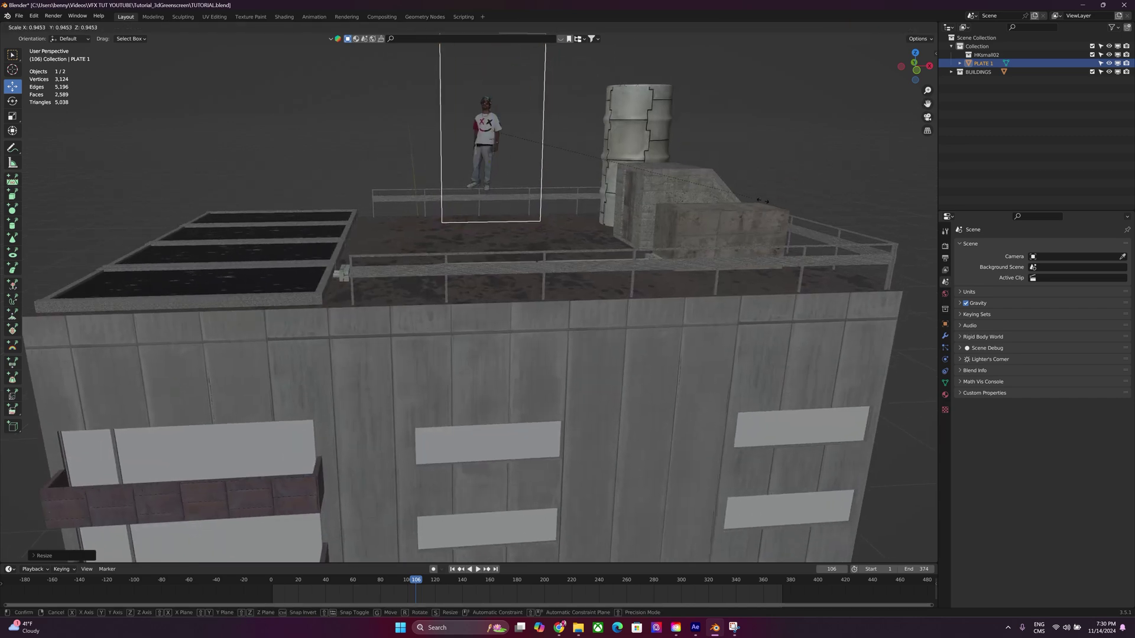
left_click(483, 84)
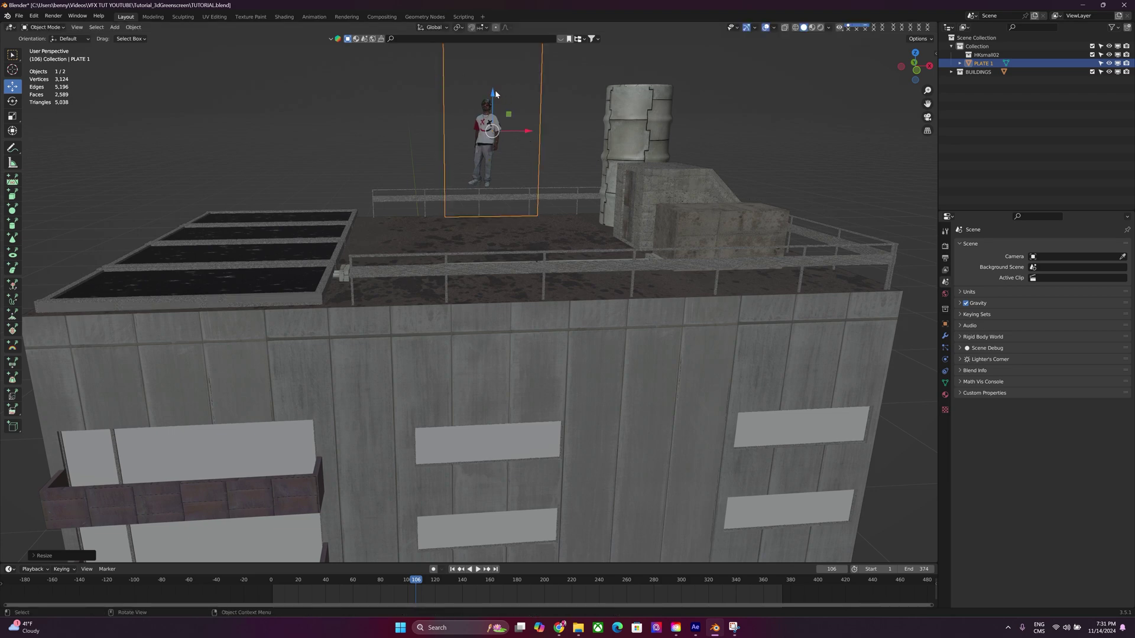
Lower the plate onto the rooftop and slide it back just behind the railing
left_click_drag(495, 92, 492, 165)
middle_click_drag(492, 164, 552, 217)
left_click_drag(539, 211, 458, 167)
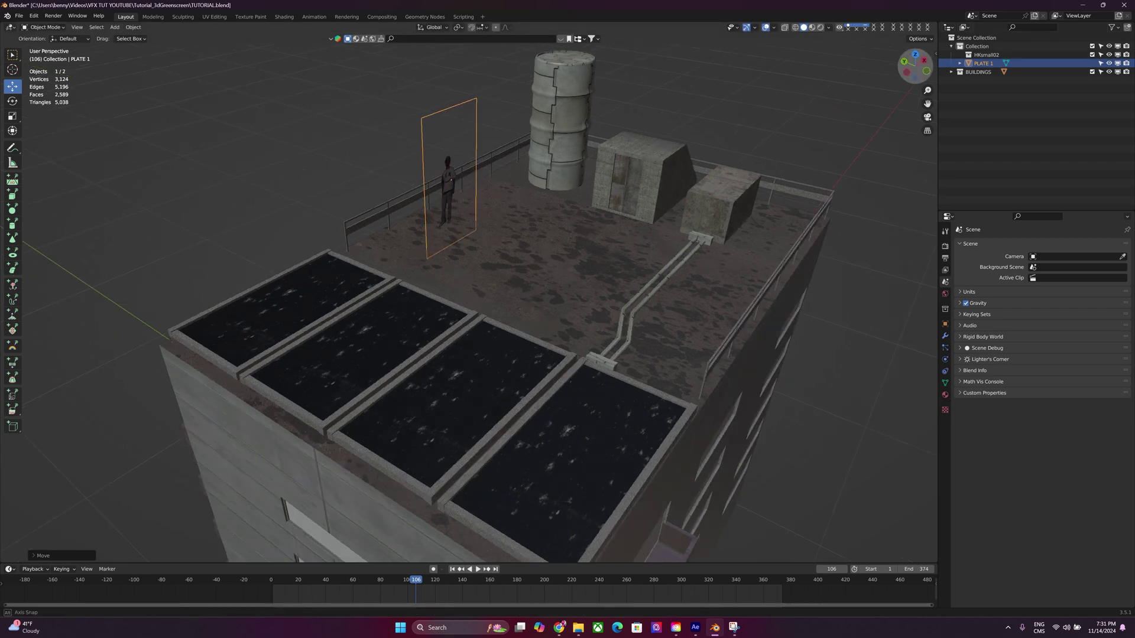
key("alt+a")
key("shift+grave")
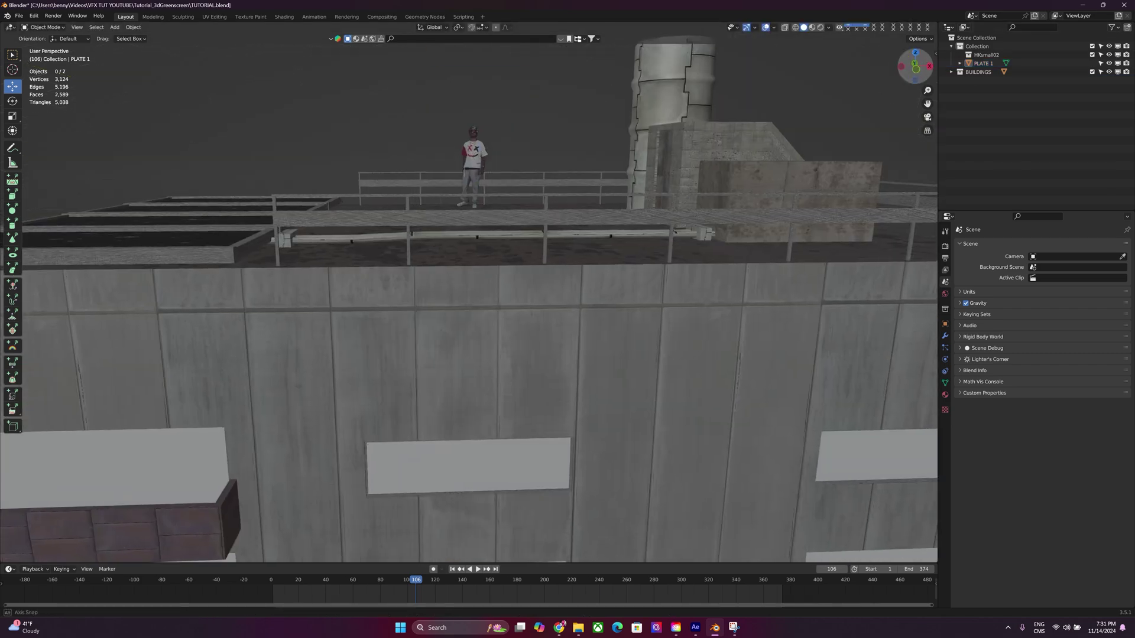
key("Escape")
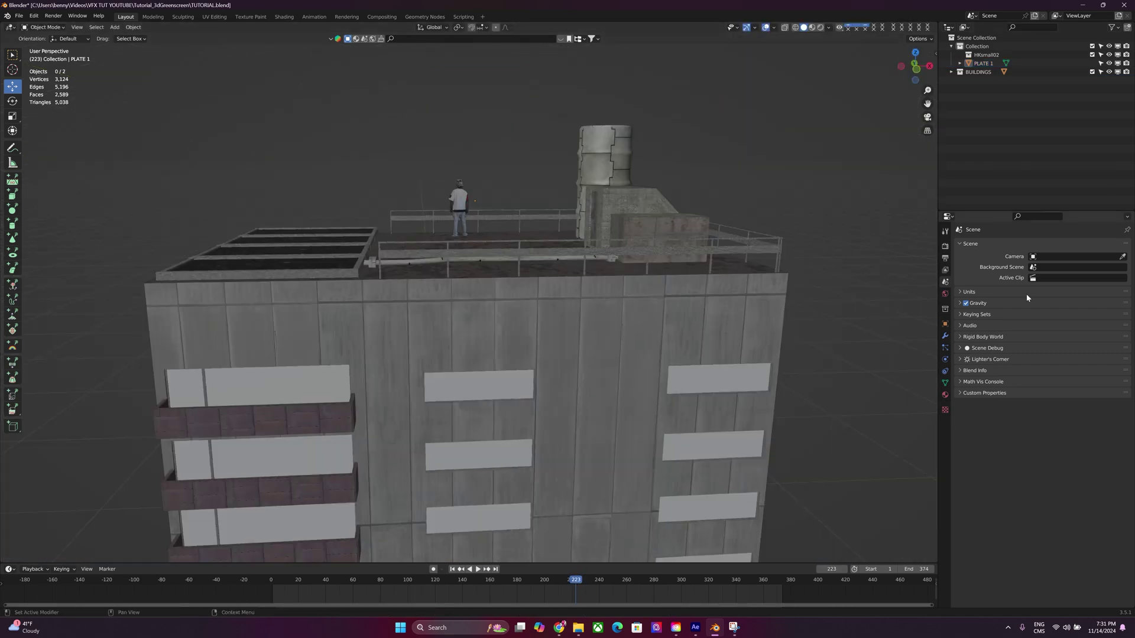
Import 8915223-uhd_3840_2160_30fps.mp4 as an image plane beside the building
left_click(944, 258)
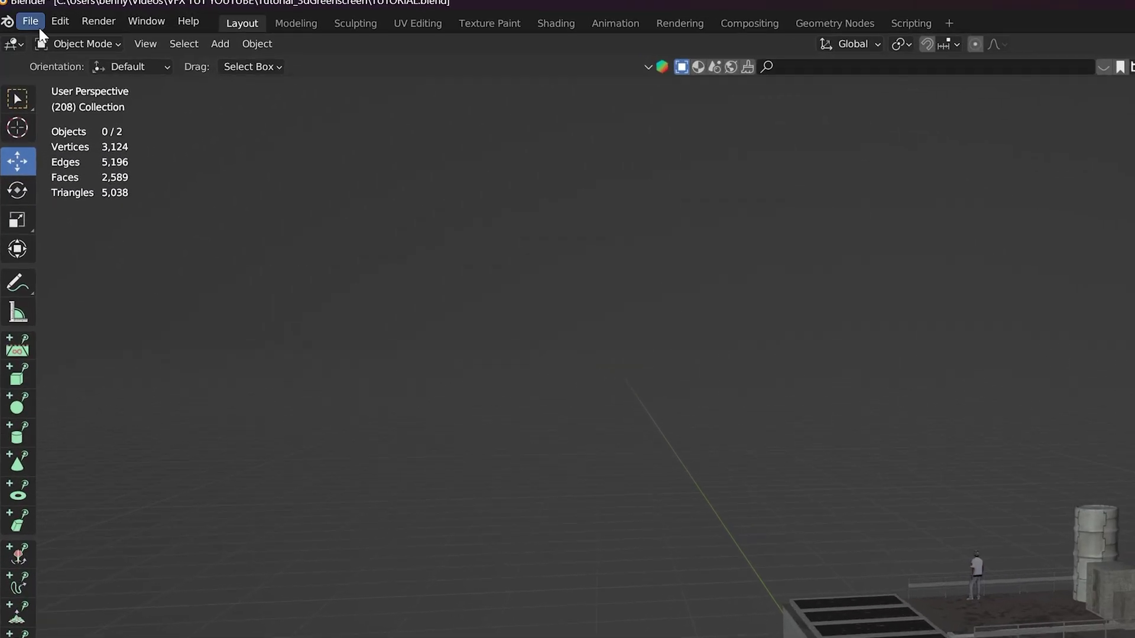
left_click(19, 16)
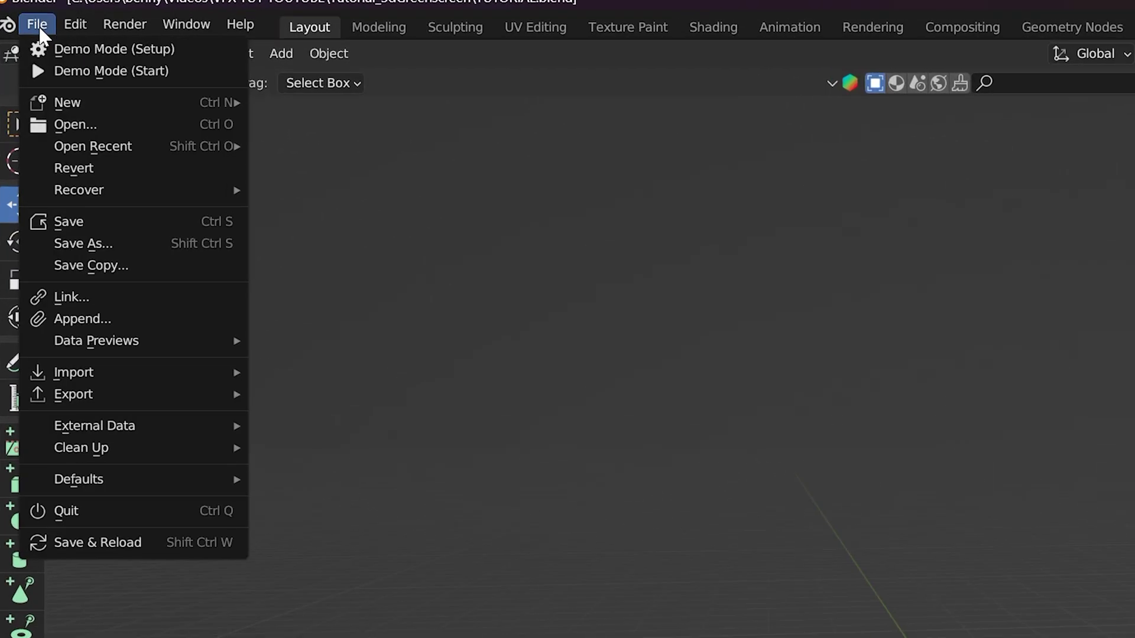
mouse_move(62, 378)
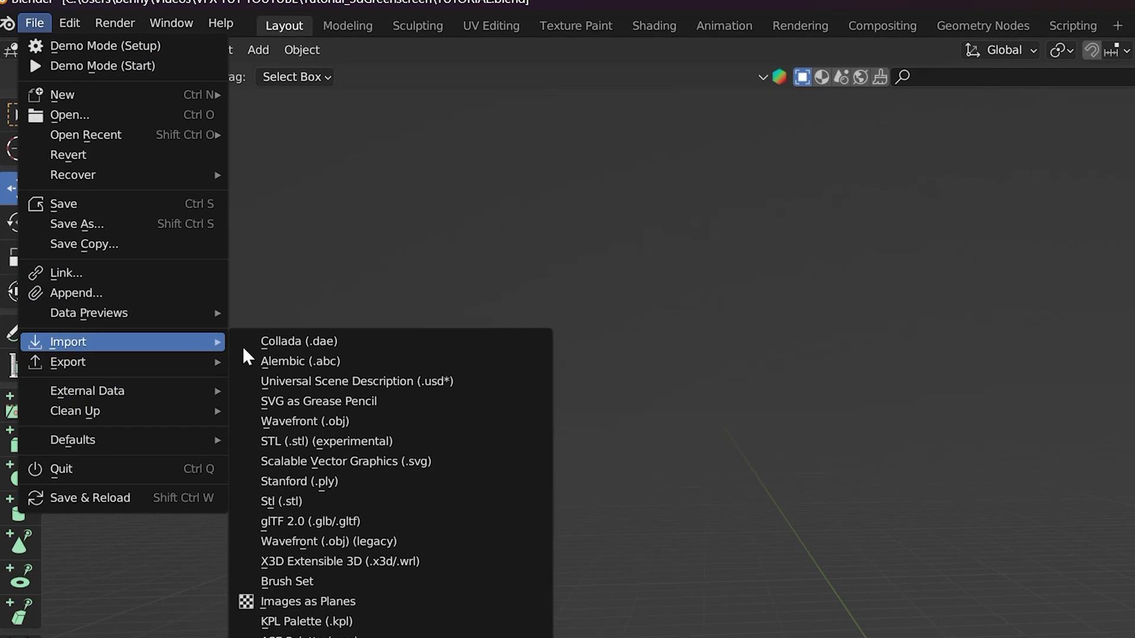
left_click(254, 492)
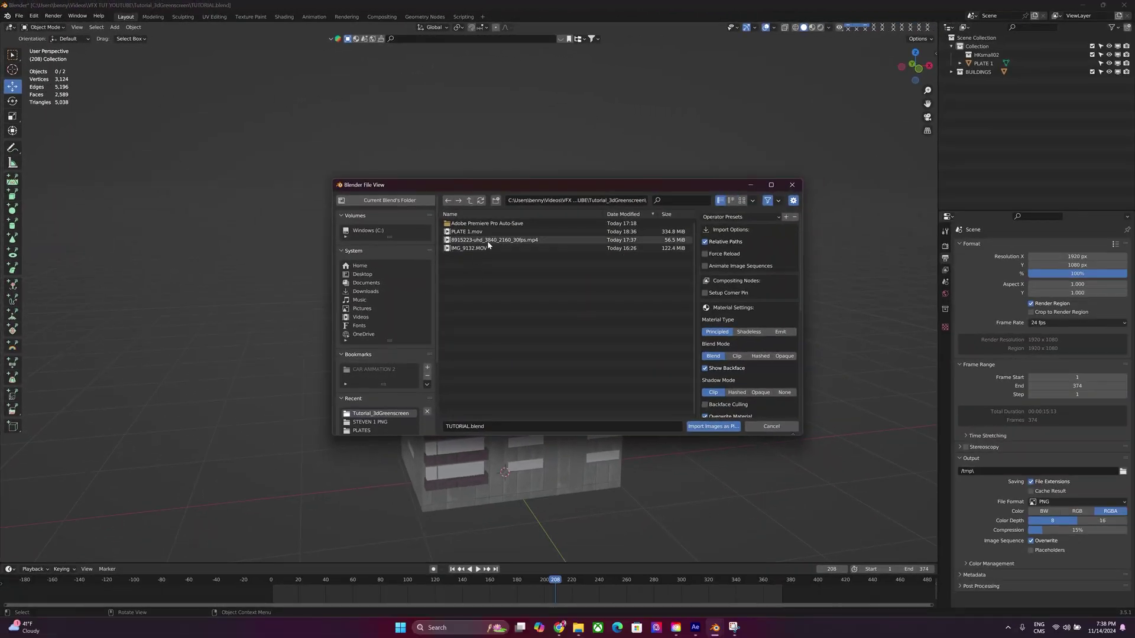
left_click(494, 239)
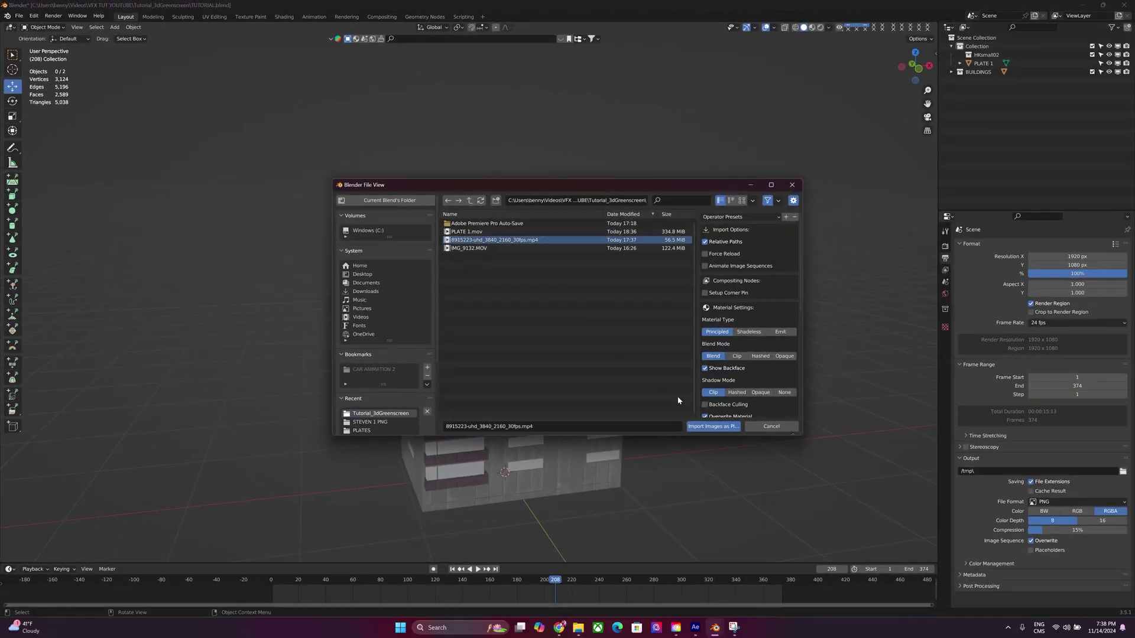
left_click(702, 427)
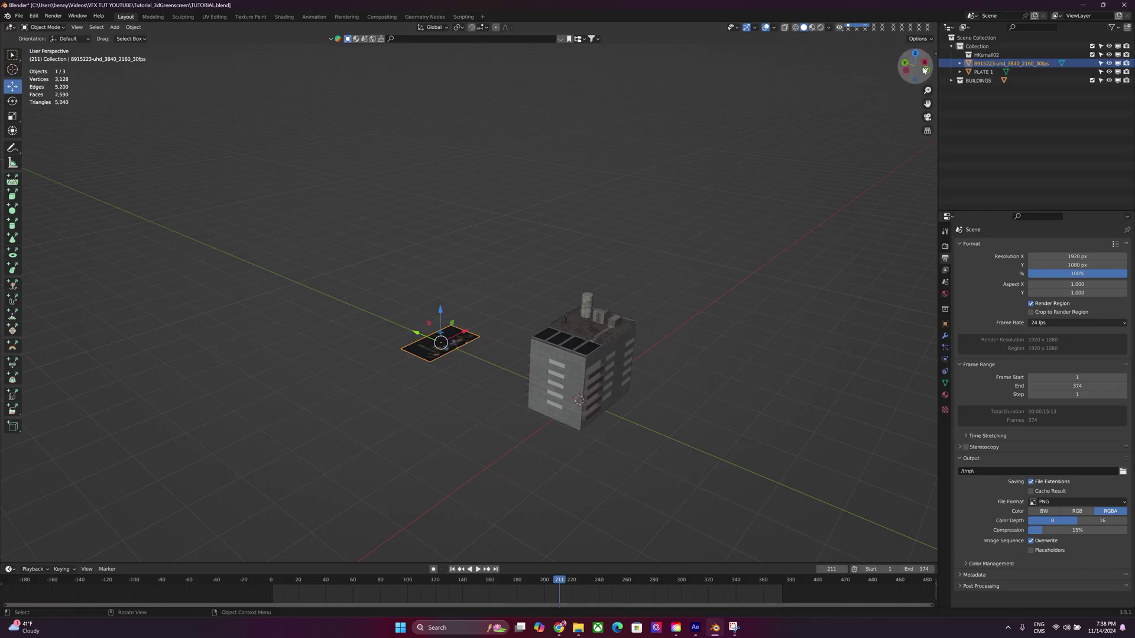
In left ortho view, rotate the city footage plane upright and scale it up into a backdrop
left_click_drag(915, 68, 650, 266)
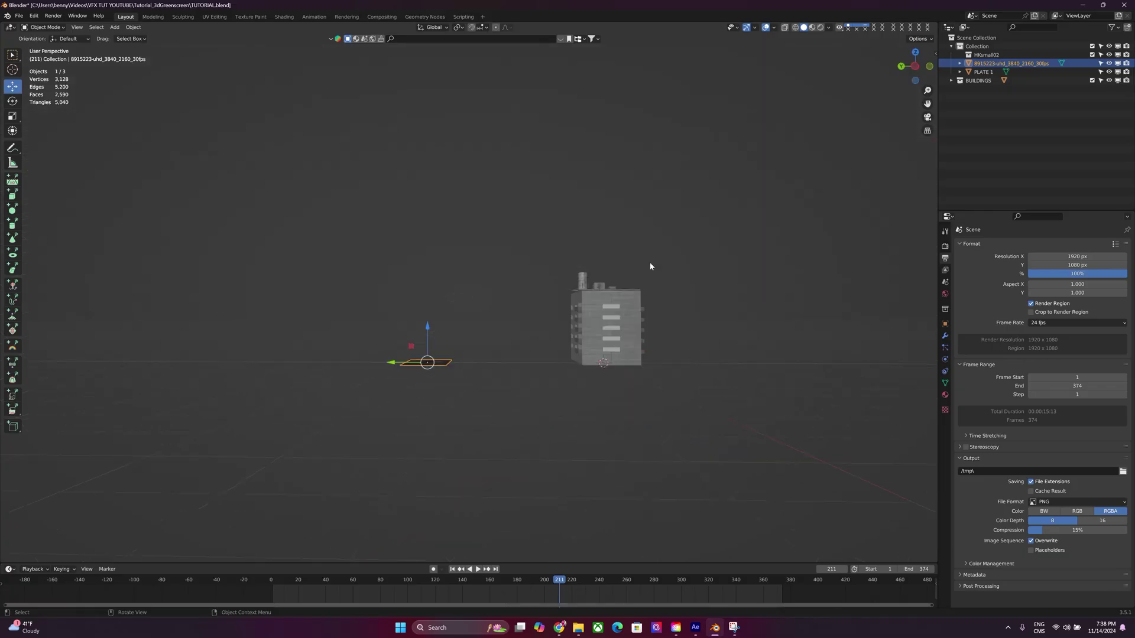
left_click(917, 68)
left_click(12, 101)
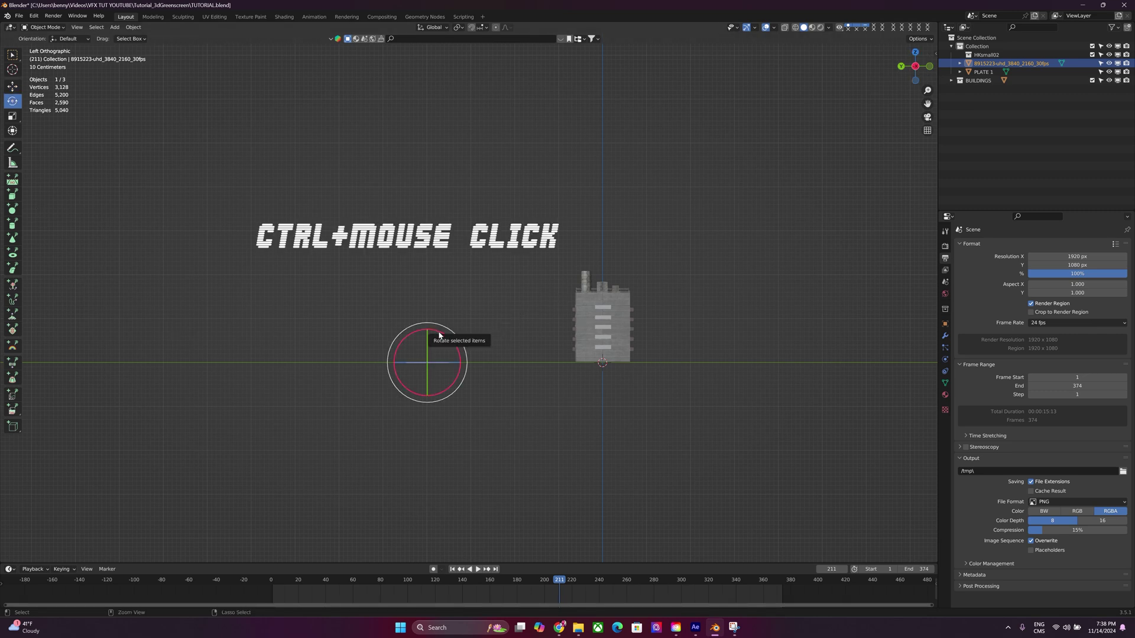
left_click_drag(443, 333, 427, 380, "ctrl")
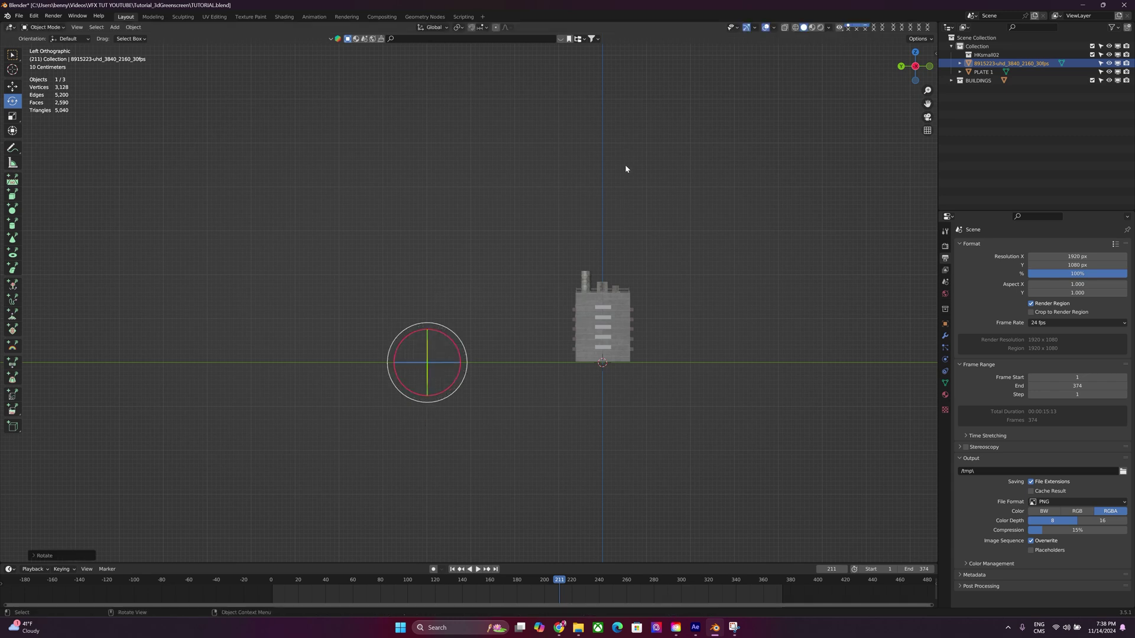
middle_click_drag(919, 149, 484, 349)
key("s")
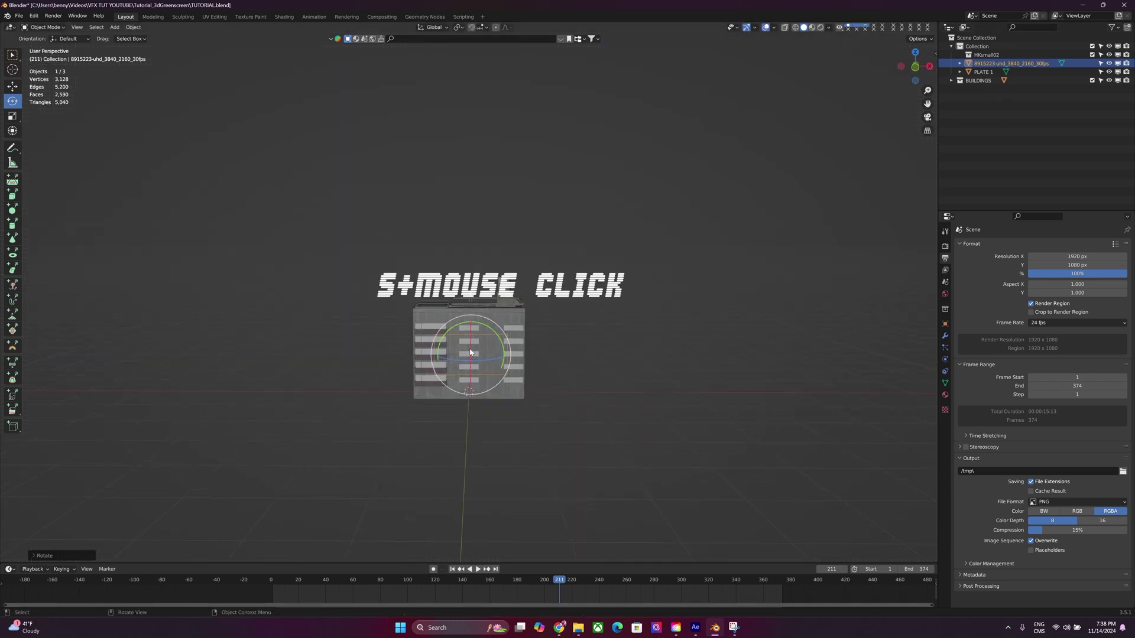
left_click(525, 347)
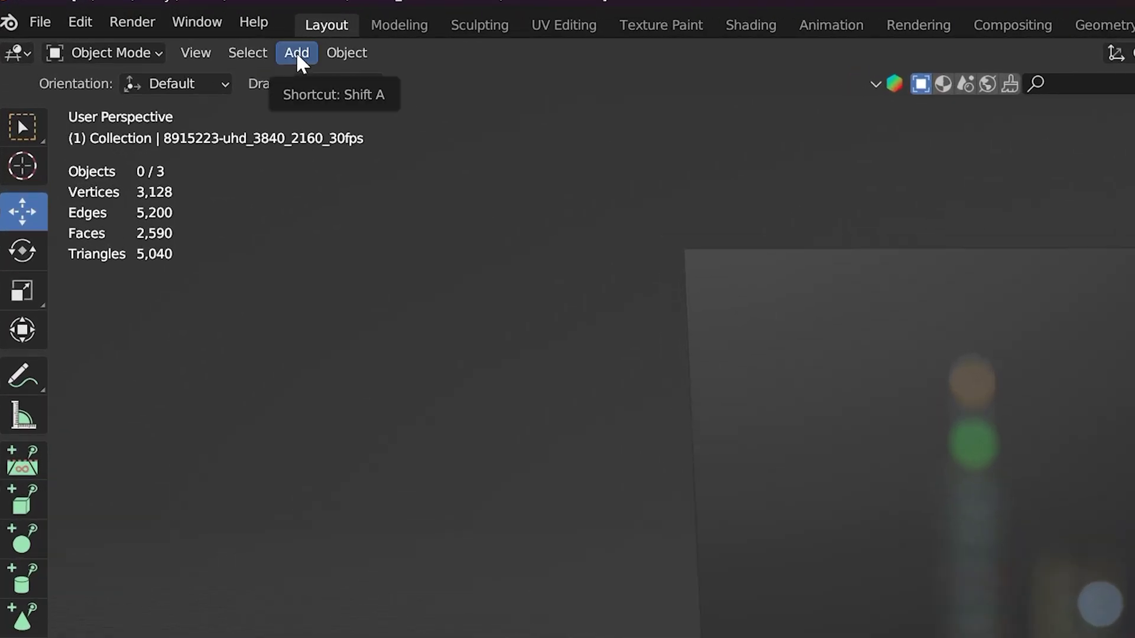
Add a camera and raise it along Z onto the rooftop
left_click(296, 52)
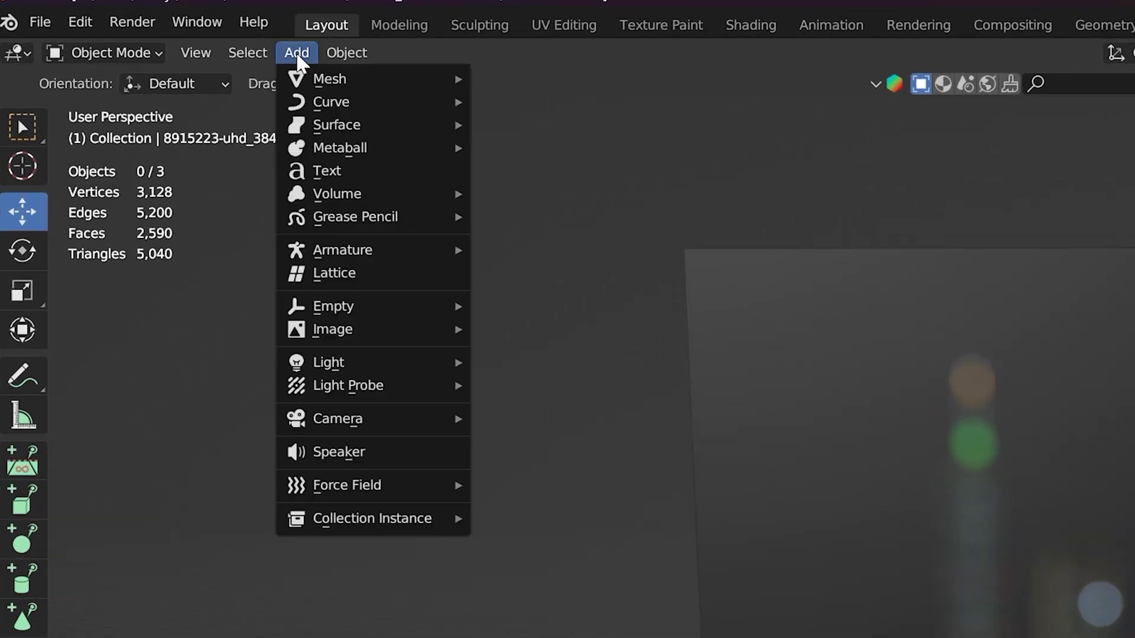
mouse_move(344, 422)
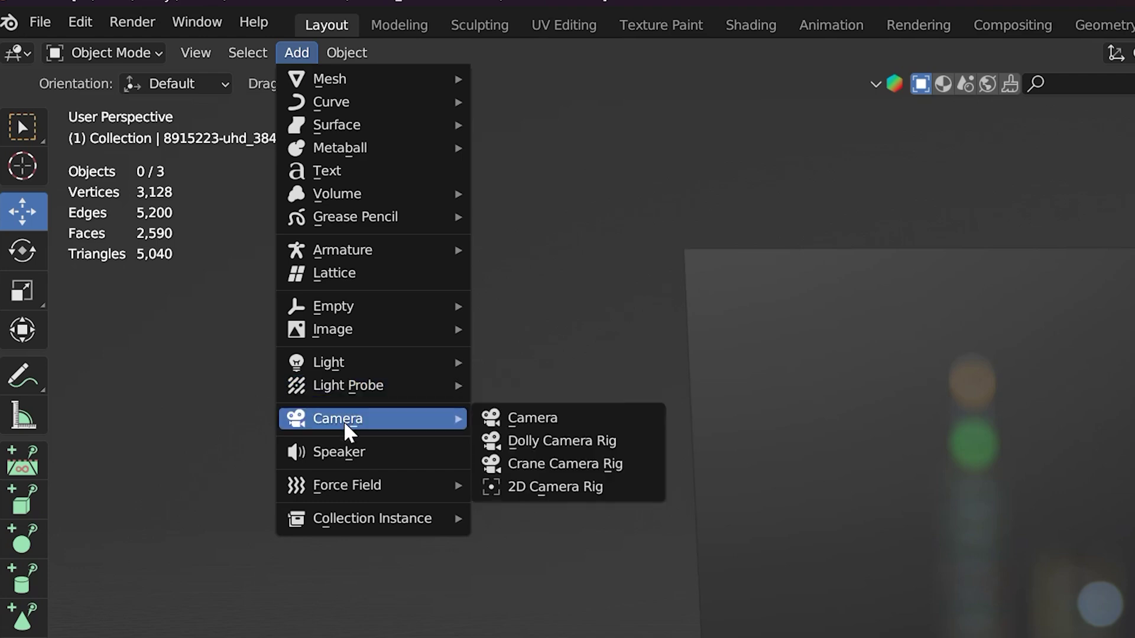
left_click(520, 419)
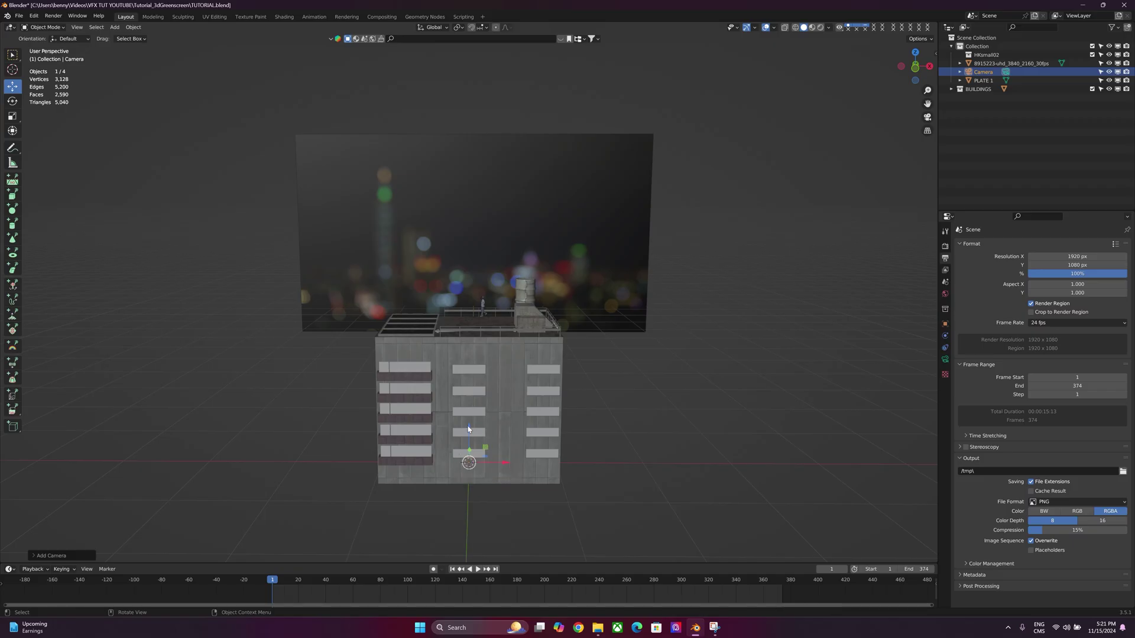
left_click_drag(468, 429, 478, 278)
middle_click_drag(477, 278, 764, 318)
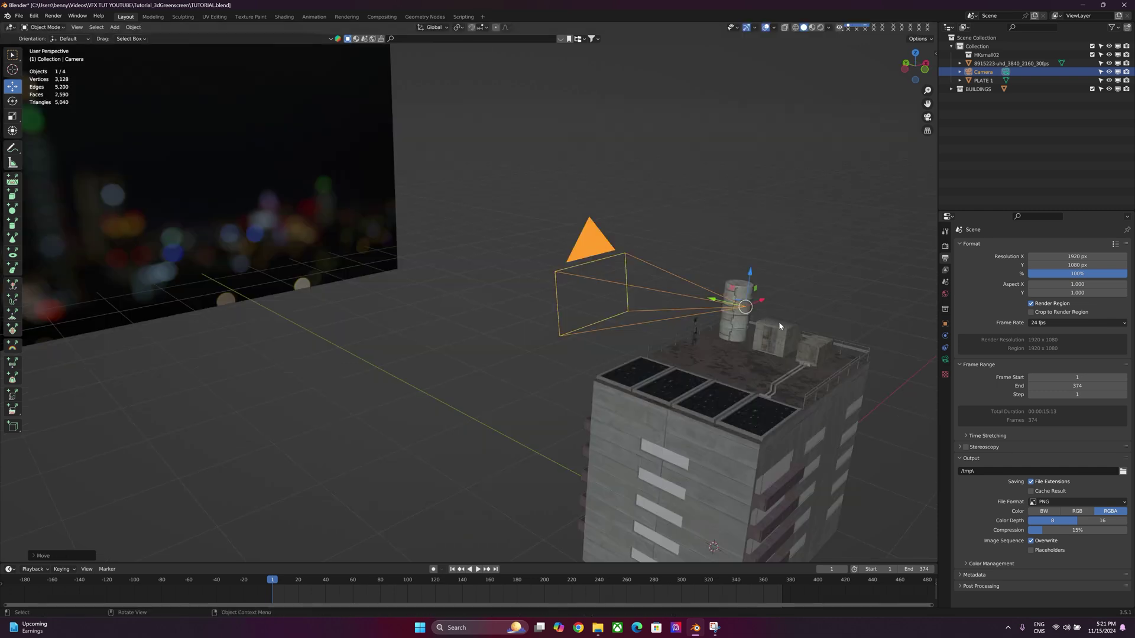
Shrink the camera to about 0.16 scale and look through it at the backdrop
key("s")
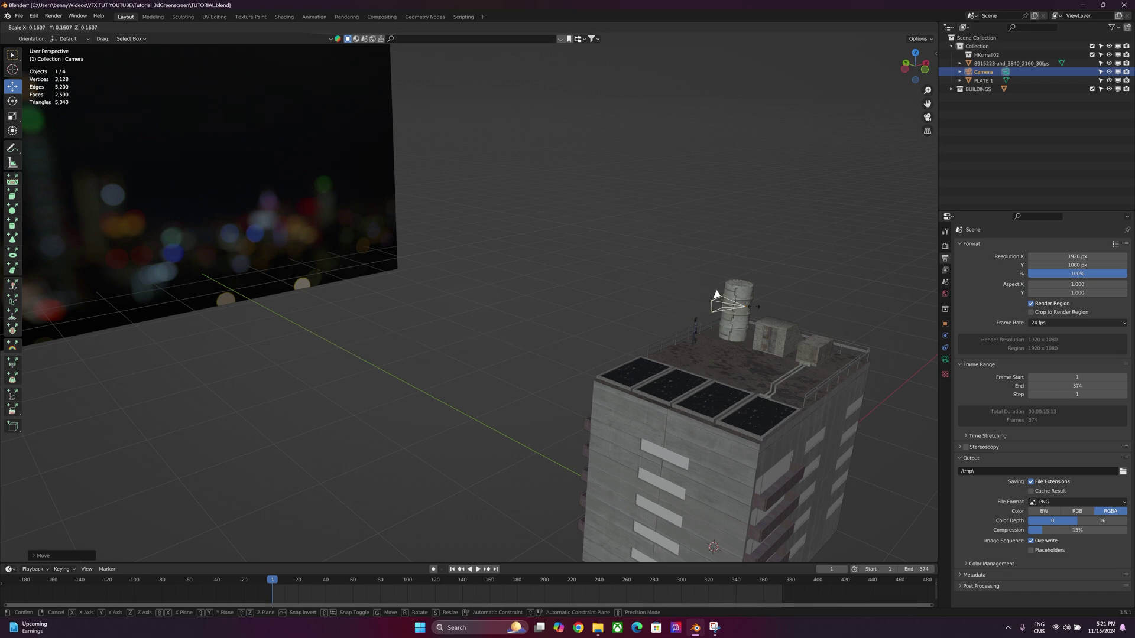
left_click(676, 290)
left_click_drag(915, 66, 889, 66)
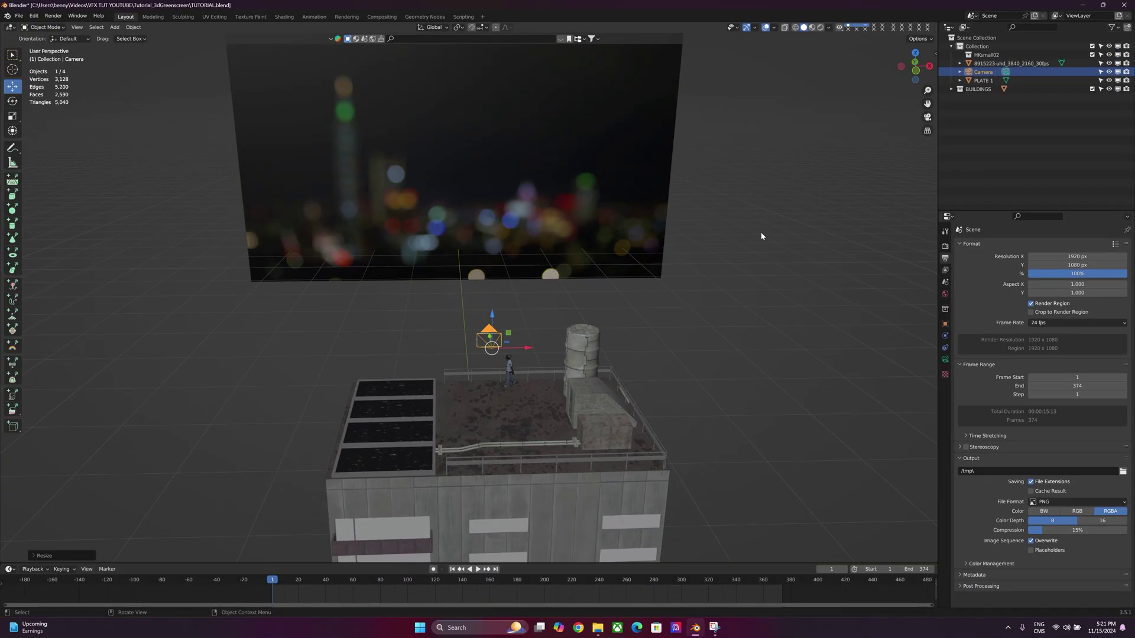
key("KP_0")
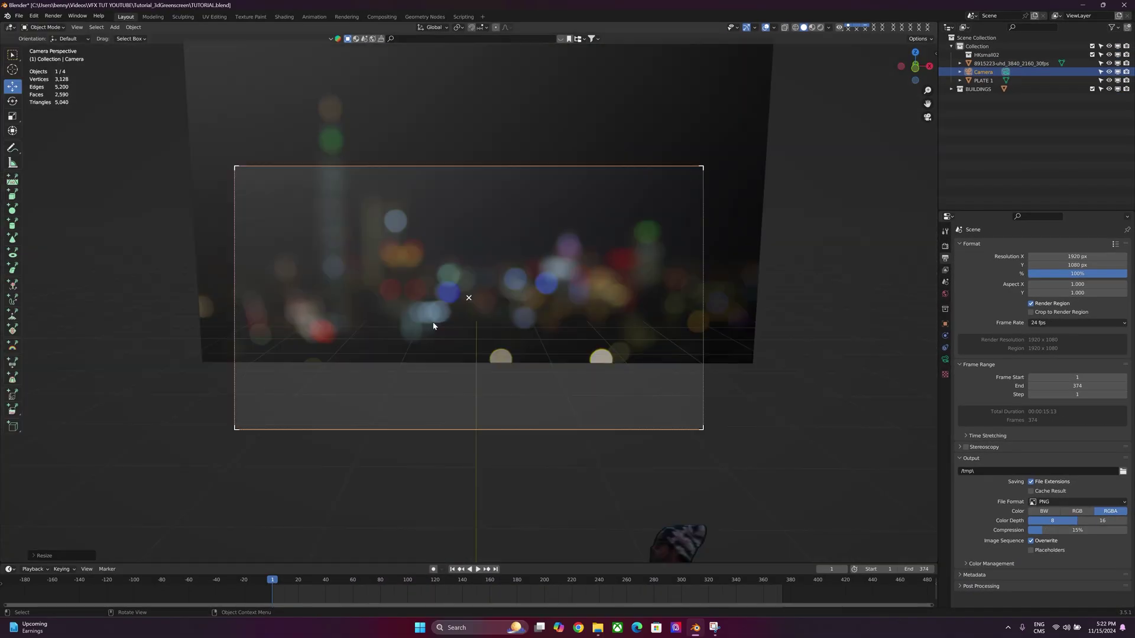
Drag the camera's Location Y to -0.86 m and Z to 1.8792 m, keeping X at 0 m
left_click(942, 325)
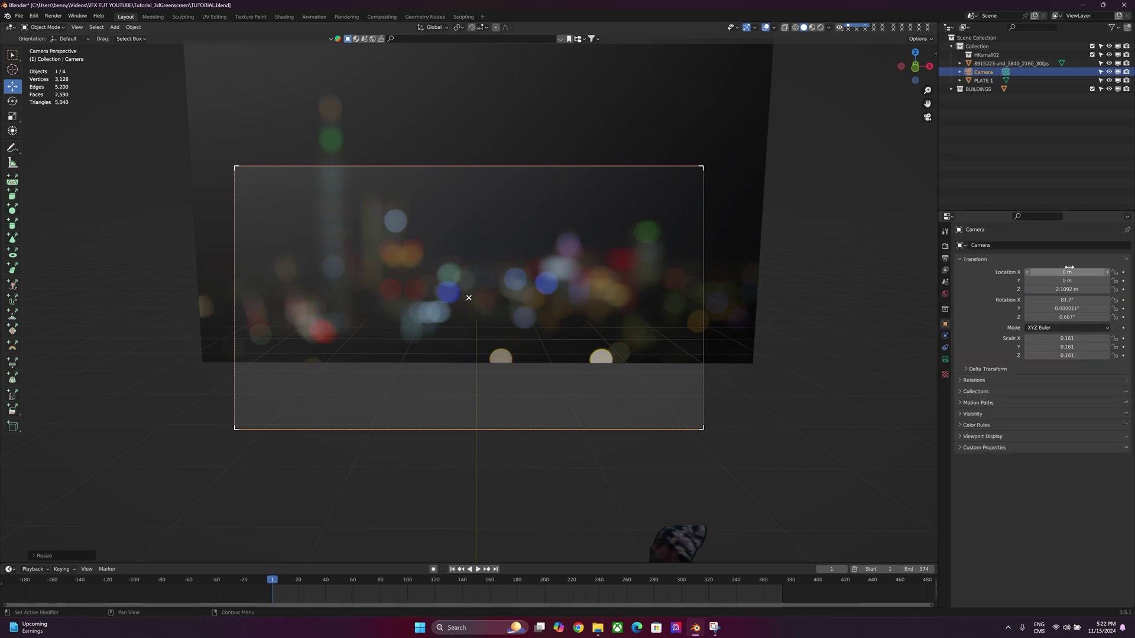
left_click_drag(1067, 281, 1040, 281)
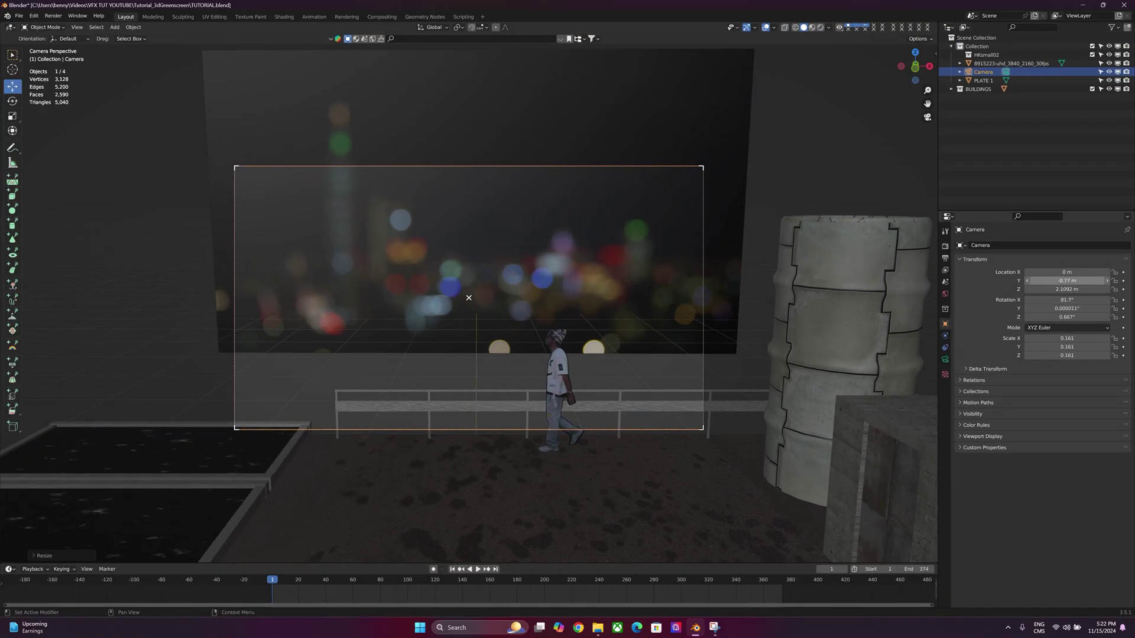
left_click_drag(1066, 281, 1058, 280)
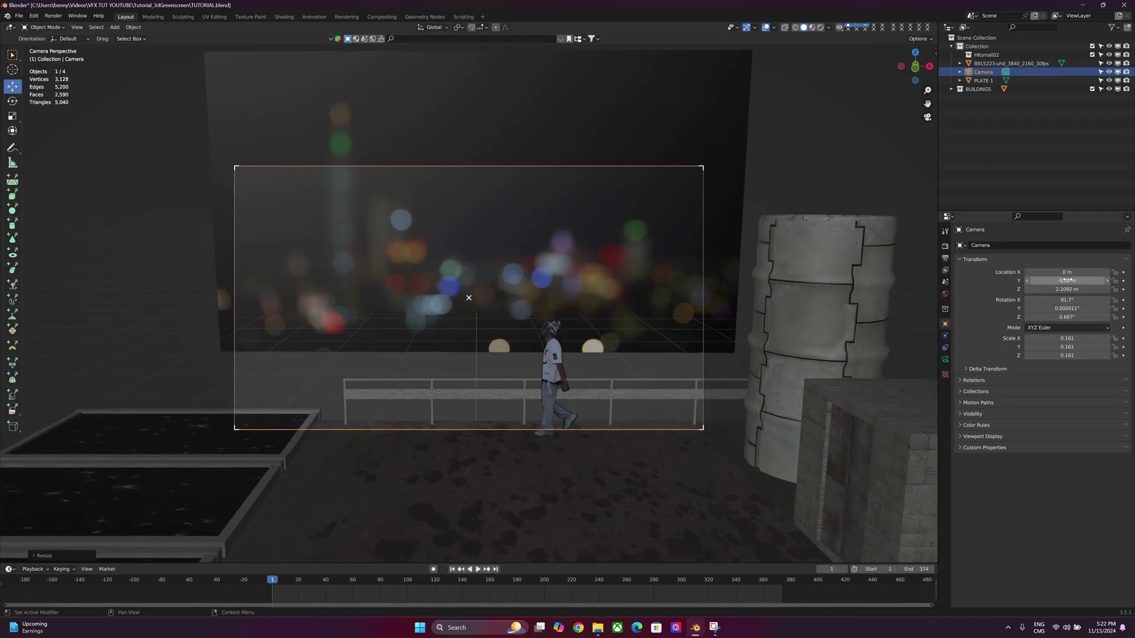
middle_click_drag(531, 467, 532, 365, "shift")
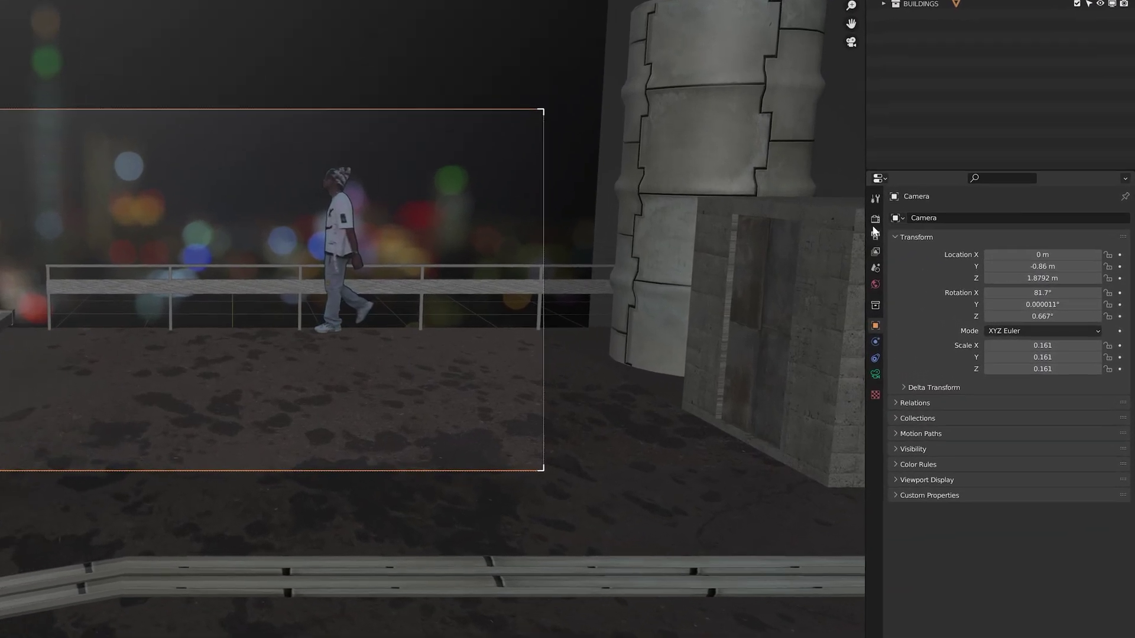
In Output Properties, set Resolution X to 1080 and Resolution Y to 1920 px
left_click(945, 246)
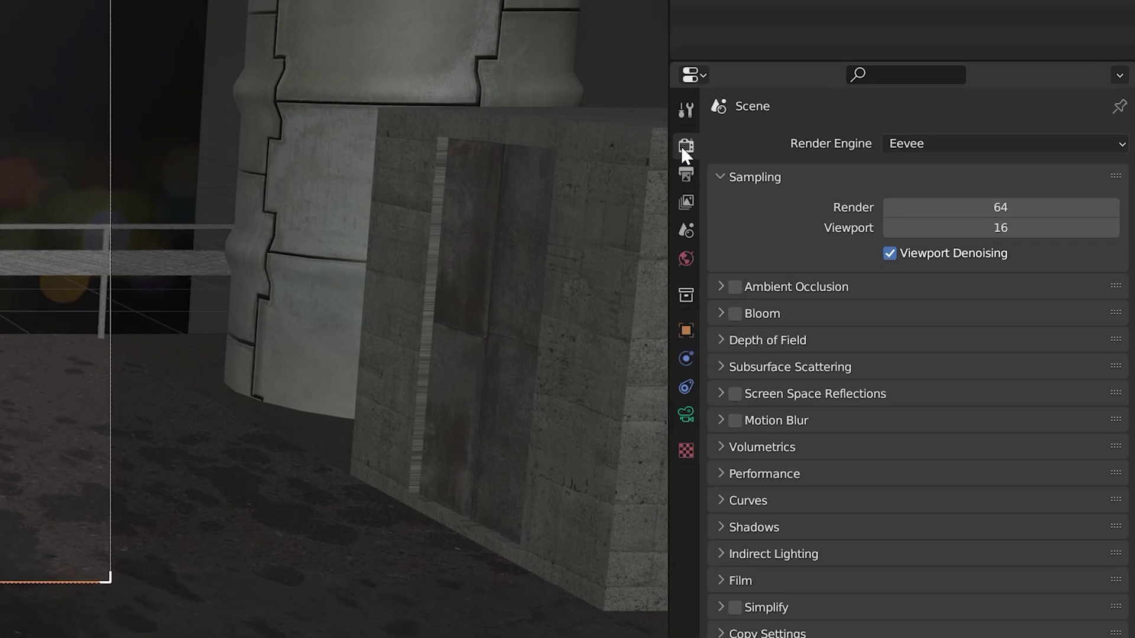
left_click(774, 204)
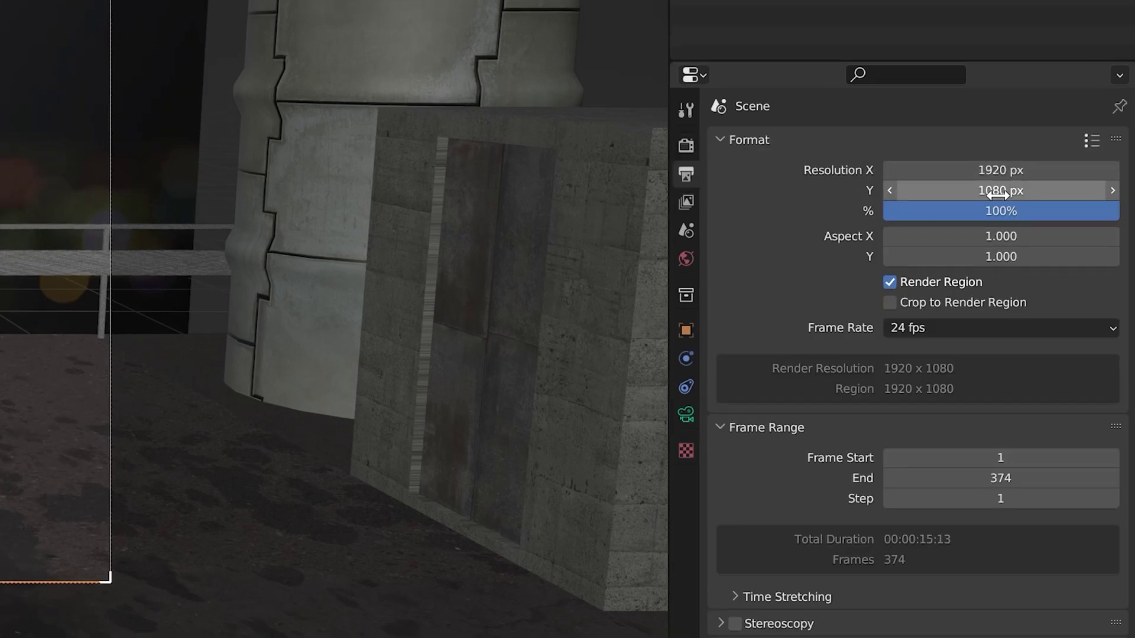
left_click(973, 171)
type("108")
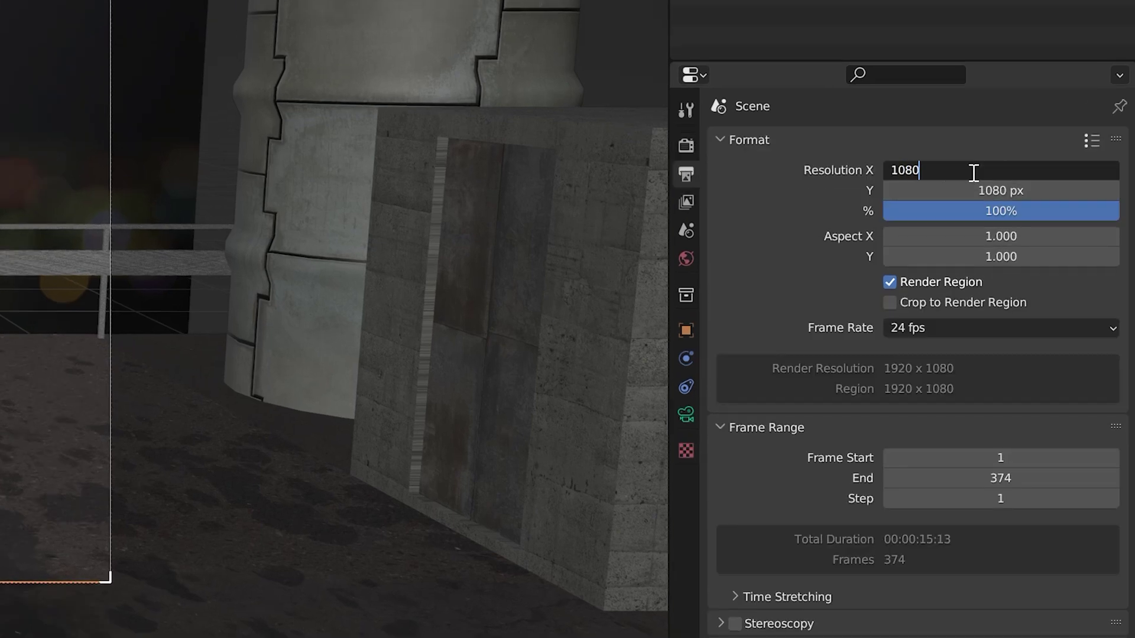
type("0")
key("Return")
left_click(972, 189)
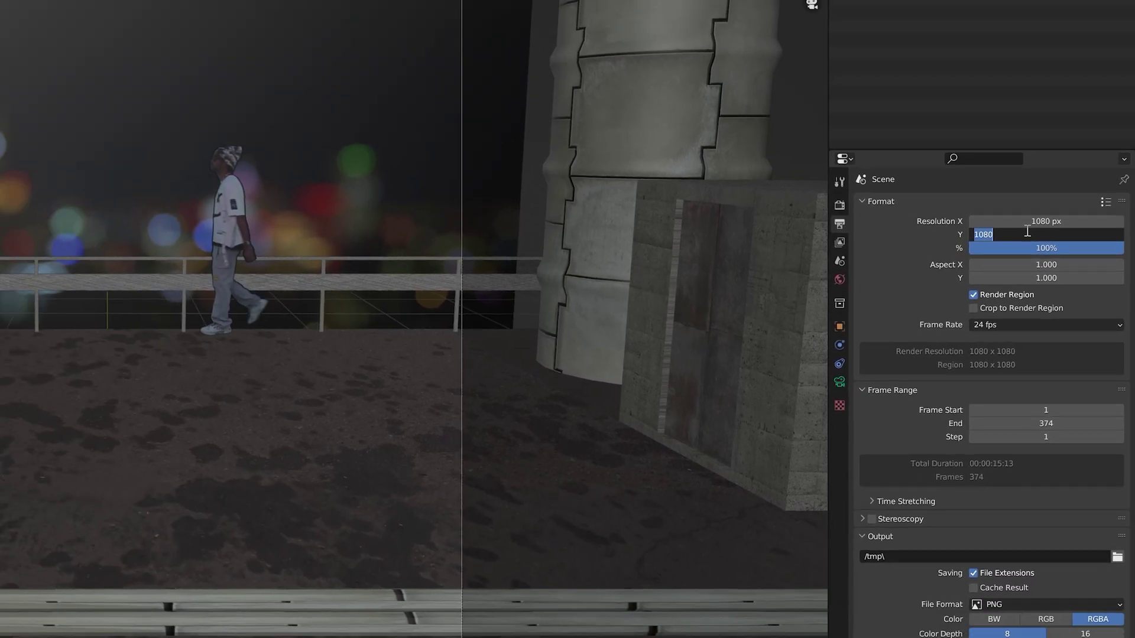
type("1920")
key("Return")
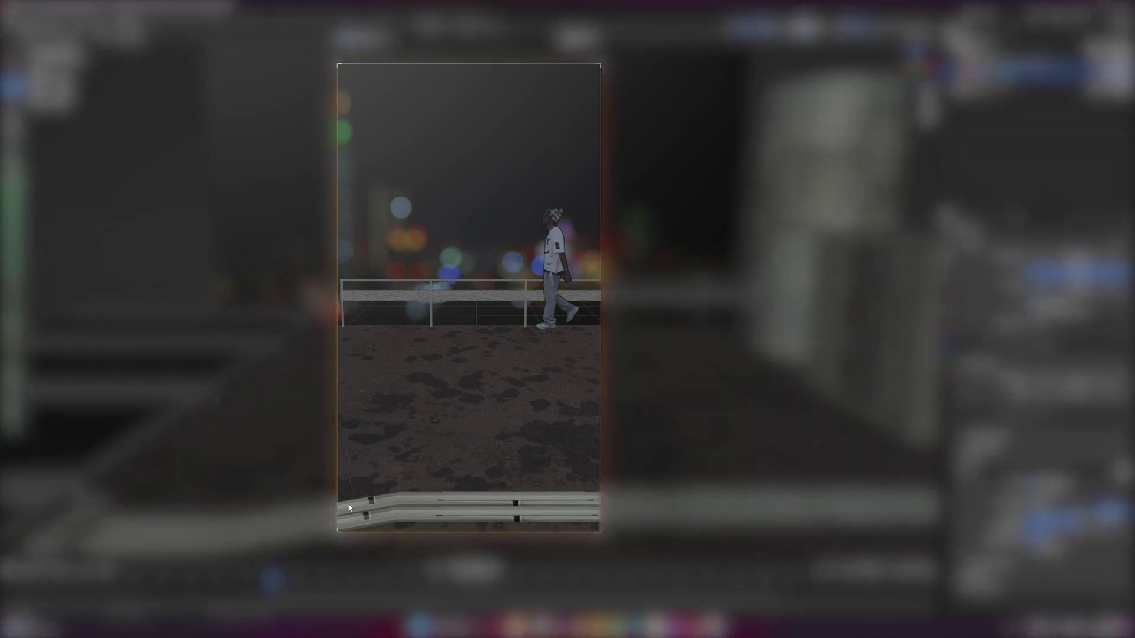
Move the camera back and lower, to Y -3.45 m and Z 1.7392 m
left_click(944, 324)
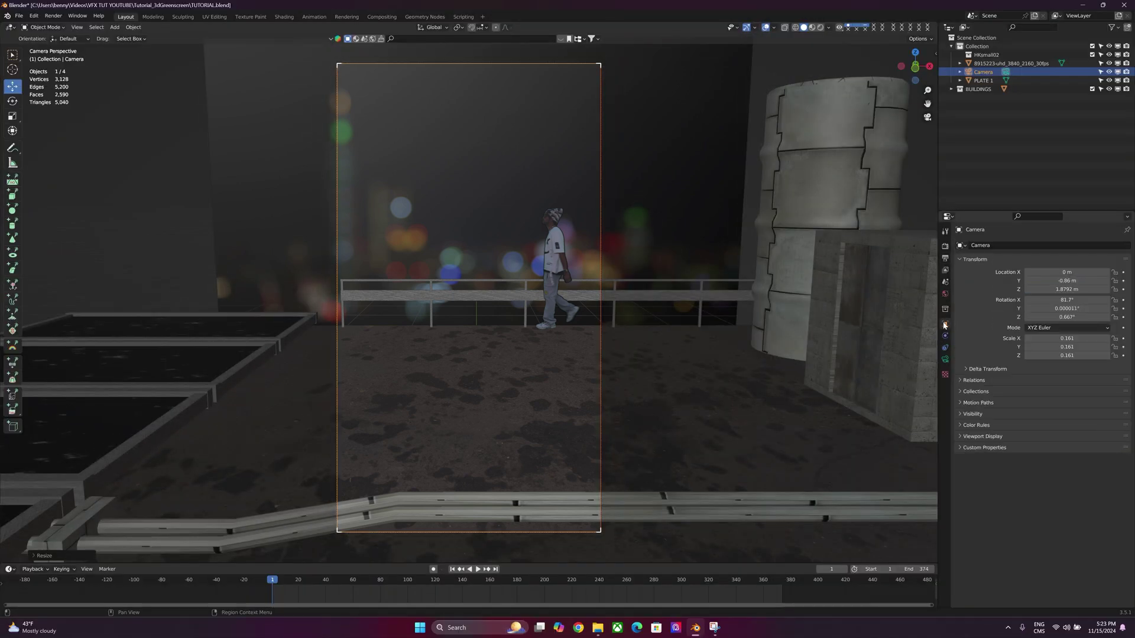
left_click_drag(1067, 289, 1041, 289)
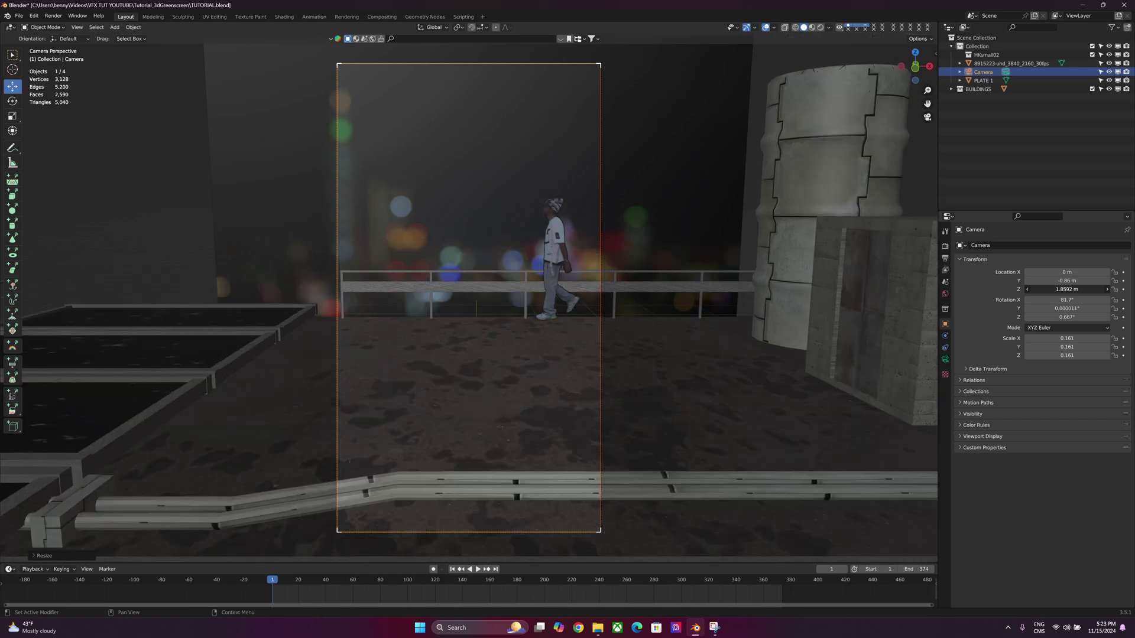
mouse_move(1067, 281)
left_mouse_down()
mouse_move(1026, 280)
mouse_move(1061, 272)
mouse_move(1070, 289)
left_mouse_up()
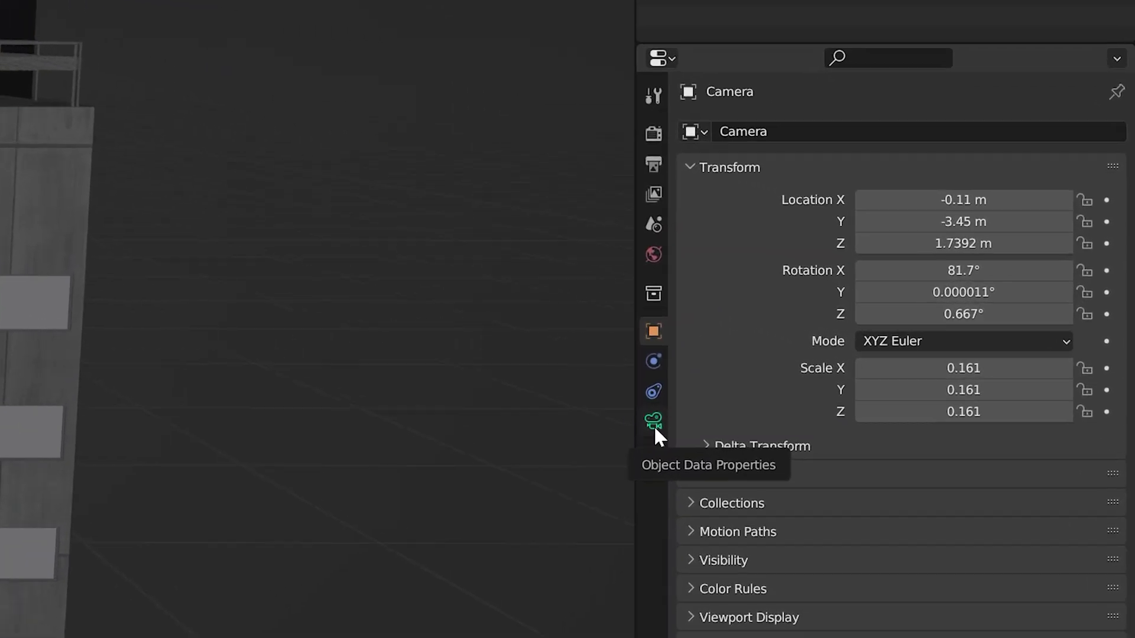
Set the camera lens focal length to 35 mm
left_click(653, 421)
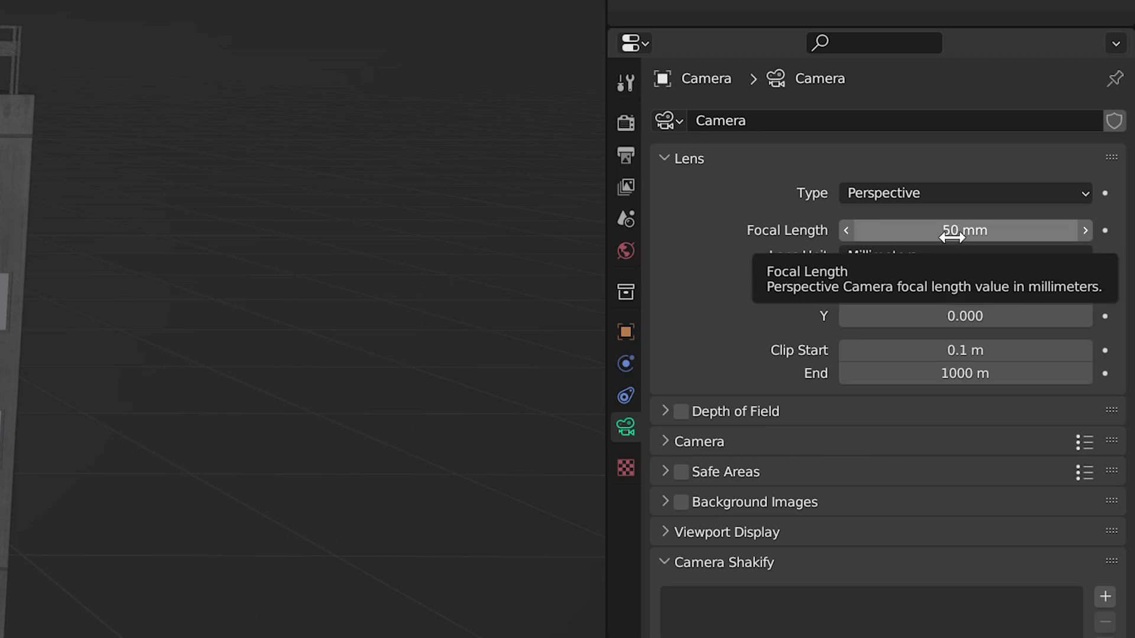
left_click(947, 225)
type("3")
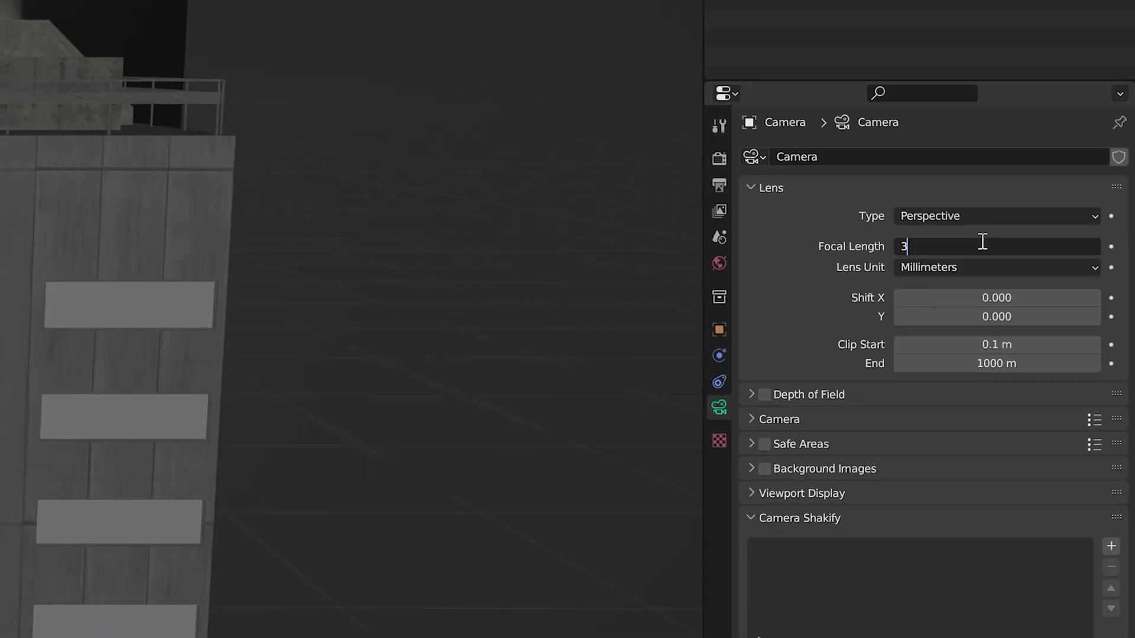
type("5")
key("Return")
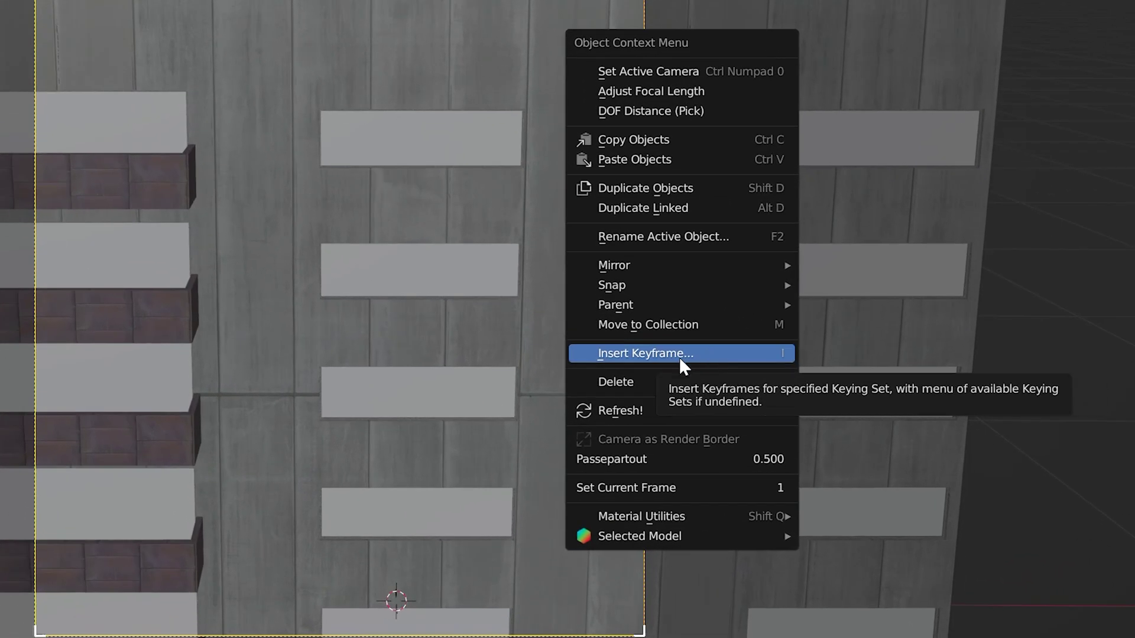
Key the camera's location and rotation at frame 1, then again at frame 100 with Y at -1 m
left_click(684, 371)
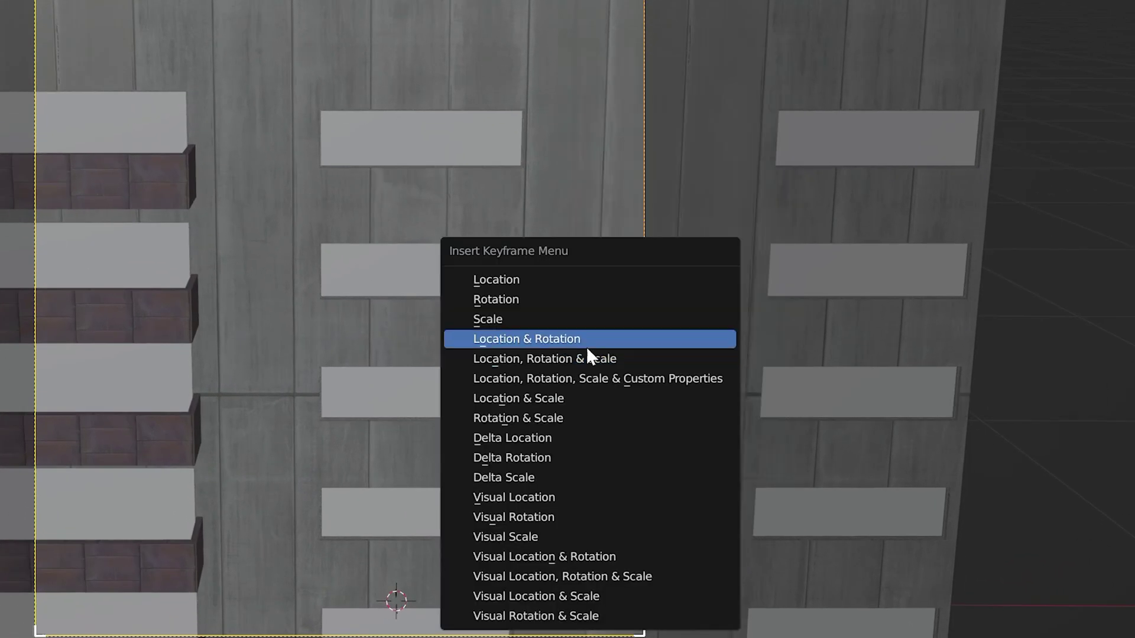
left_click(549, 340)
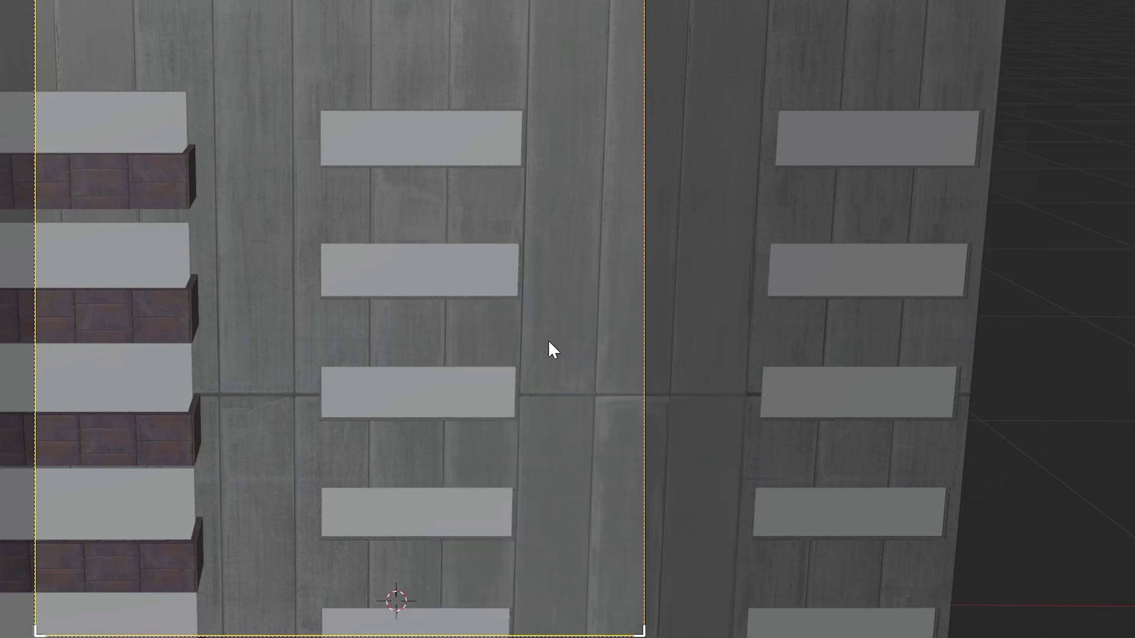
left_click_drag(287, 583, 412, 590)
left_click_drag(1067, 280, 1093, 281)
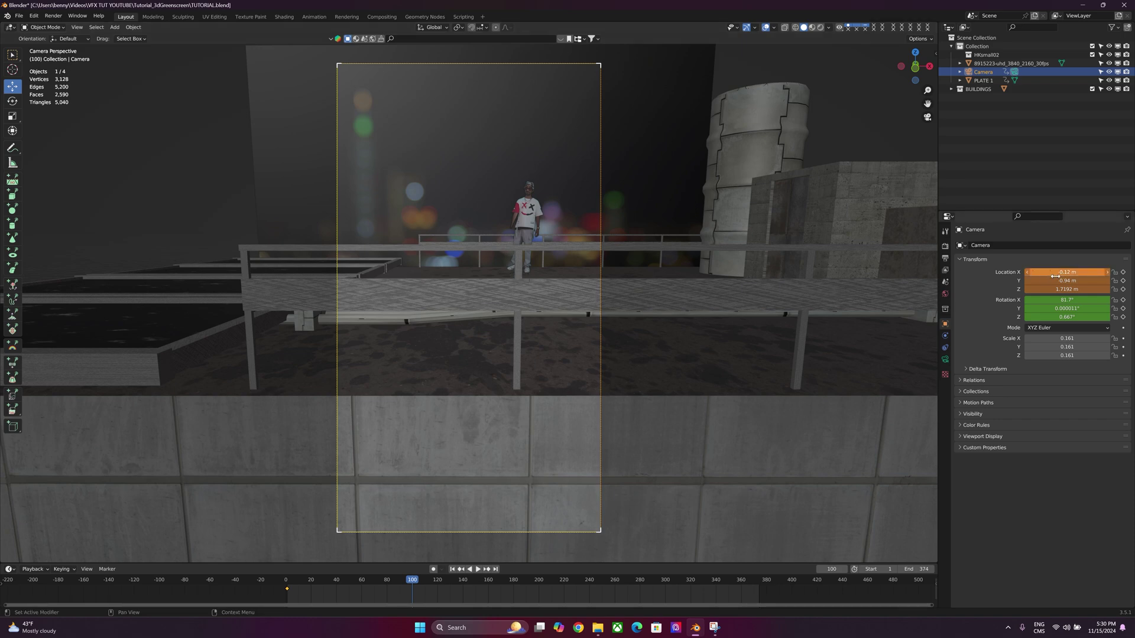
left_click_drag(1093, 280, 1086, 281)
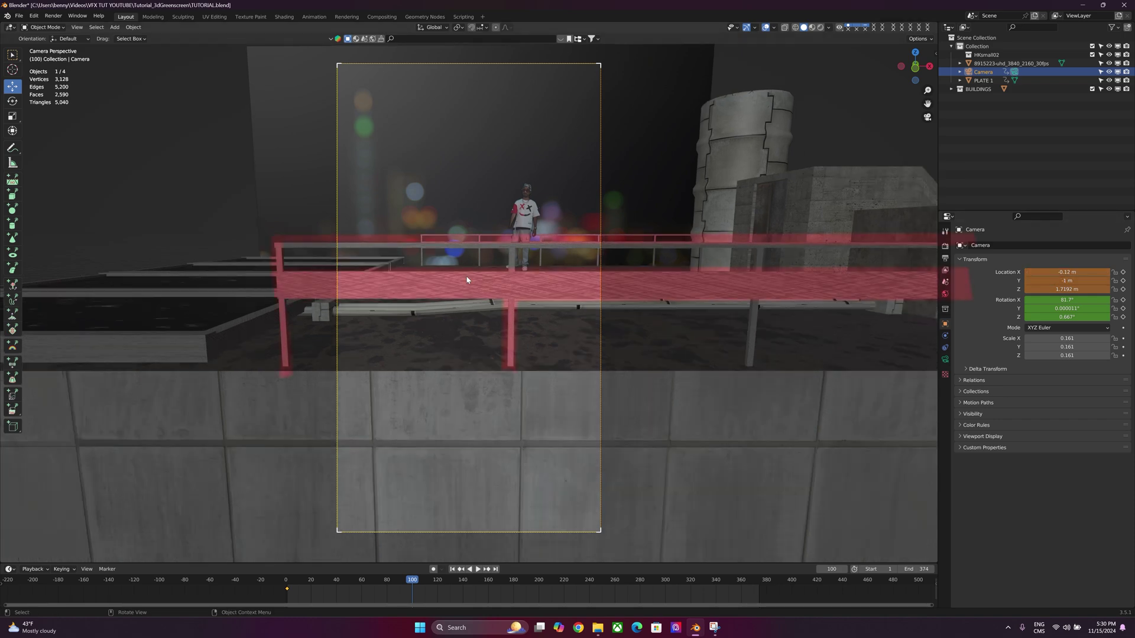
left_click(1123, 280)
left_click(1123, 317)
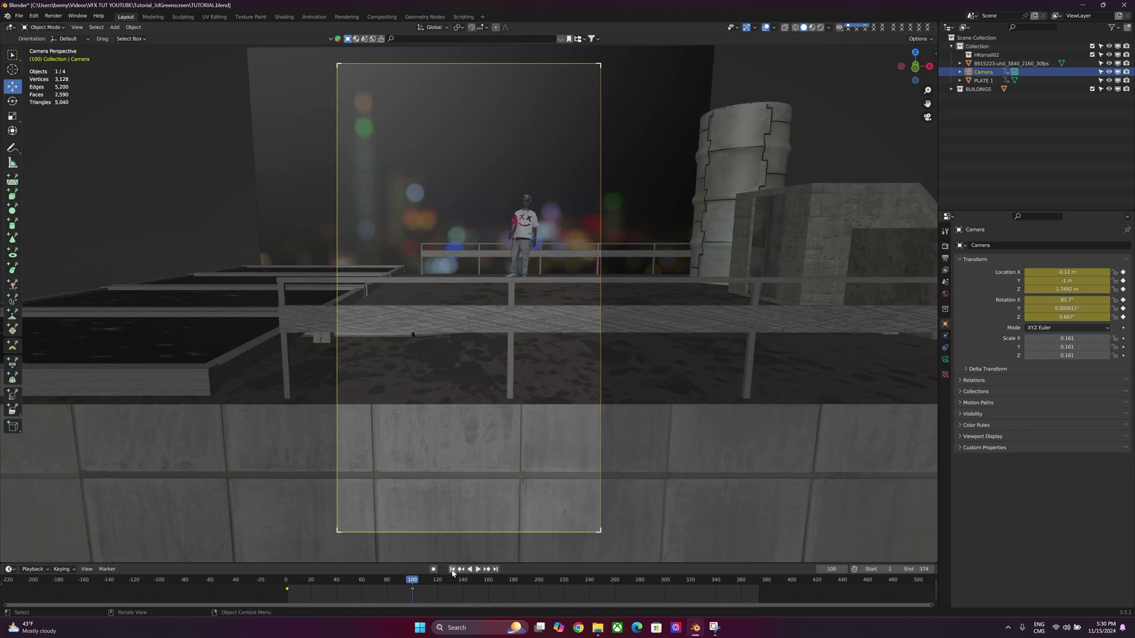
Play the camera push-in from the first frame, then return to frame 100
left_click(452, 569)
left_click(478, 569)
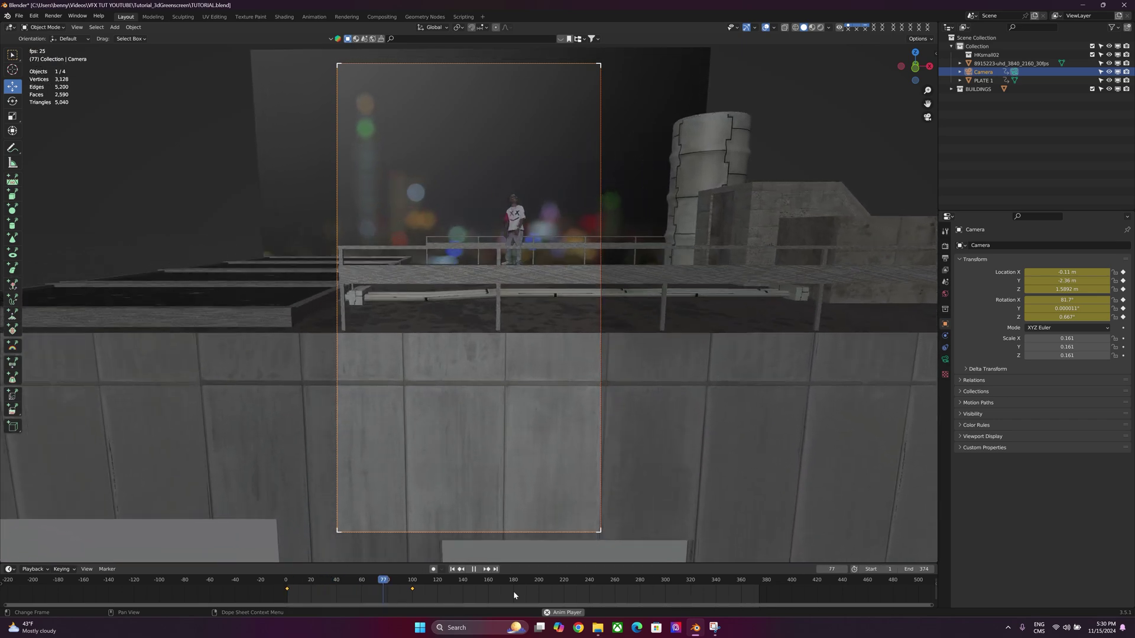
key("space")
left_click(416, 585)
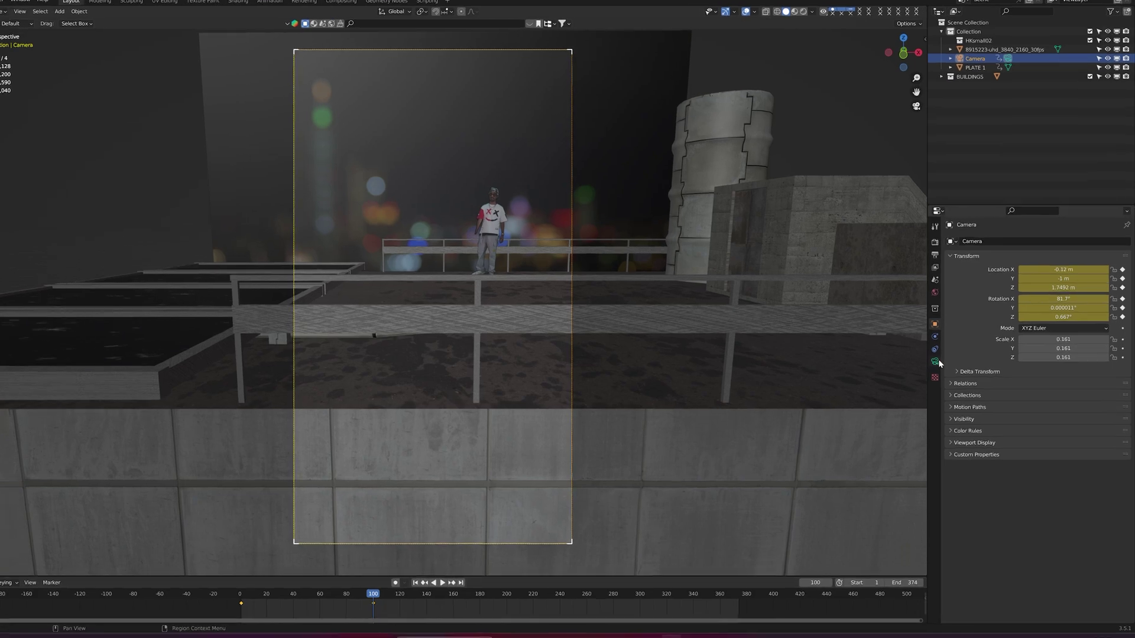
Keyframe the 35 mm focal length at frame 100, then advance to frame 105
left_click(945, 359)
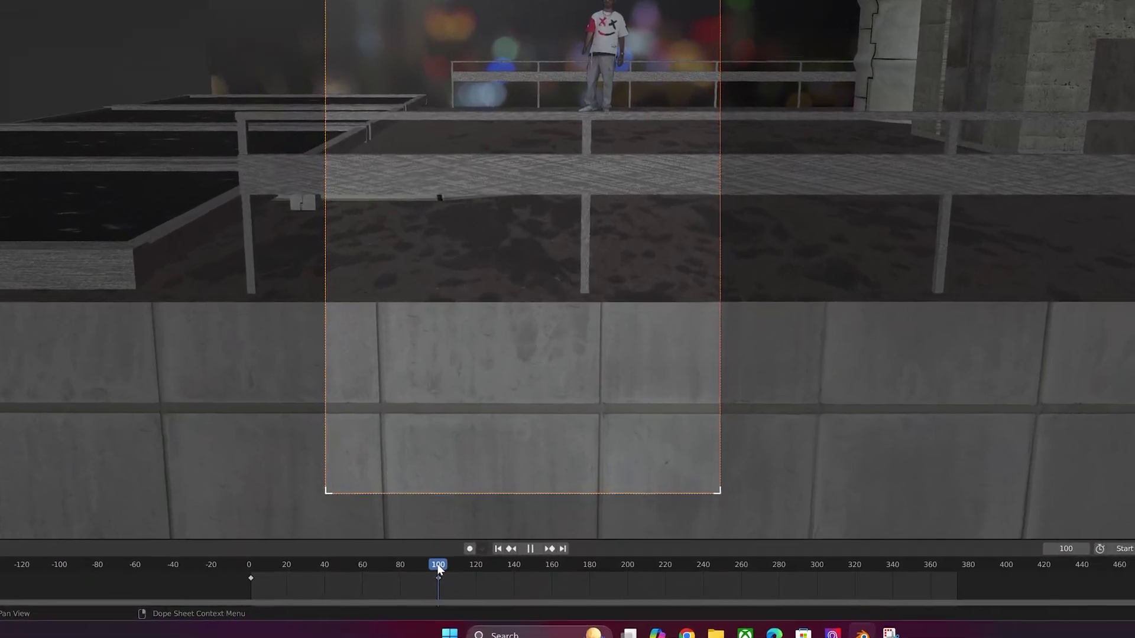
key("Escape")
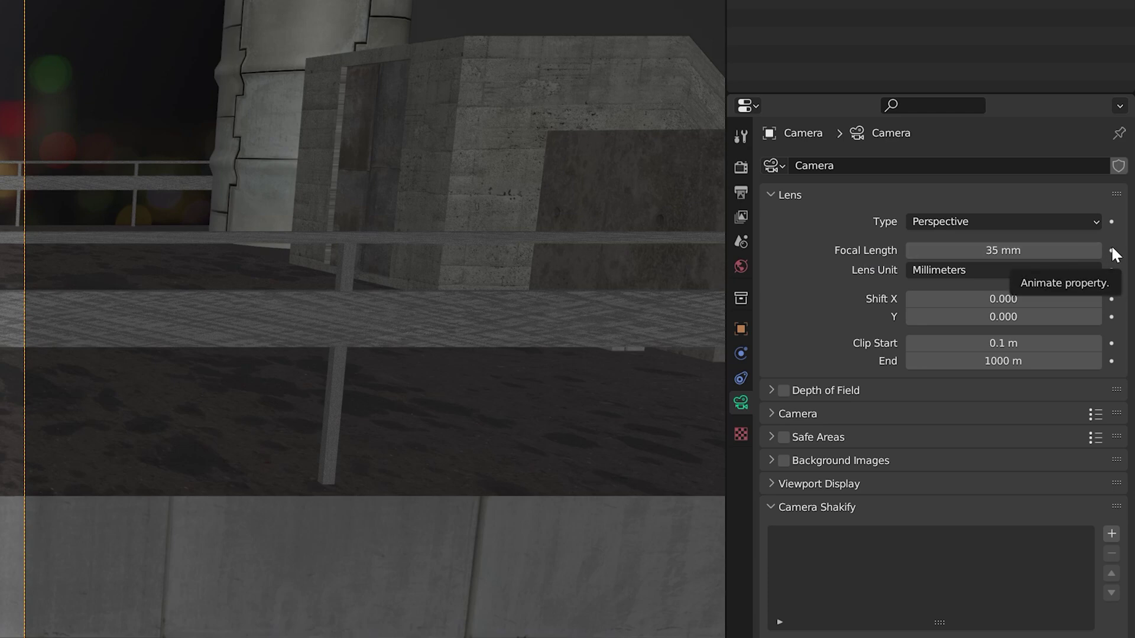
left_click(1111, 250)
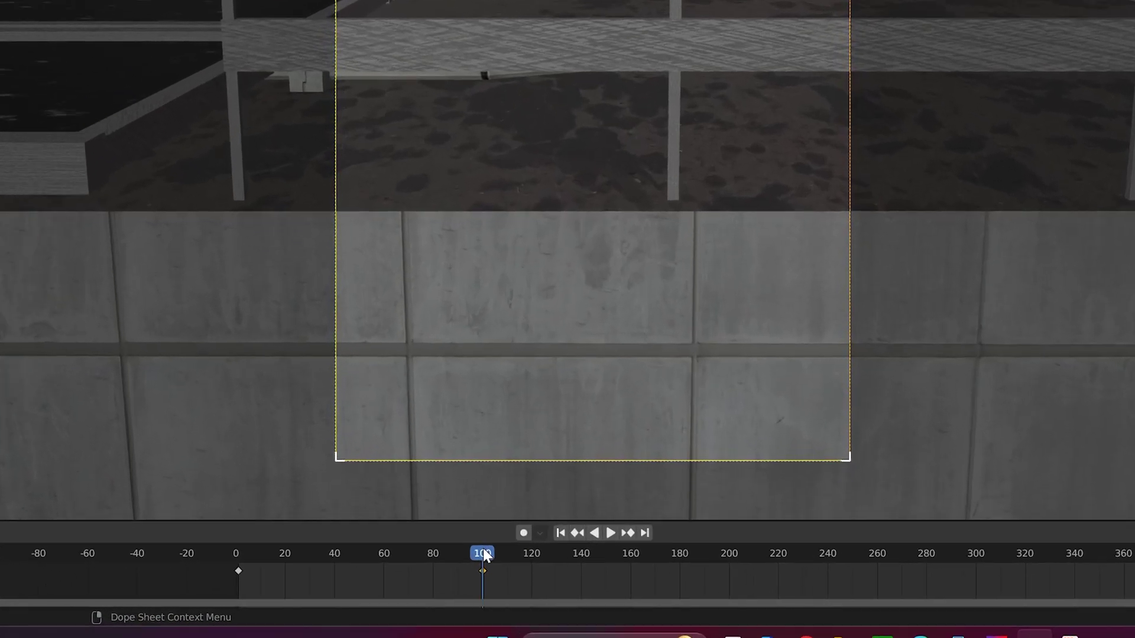
key("space")
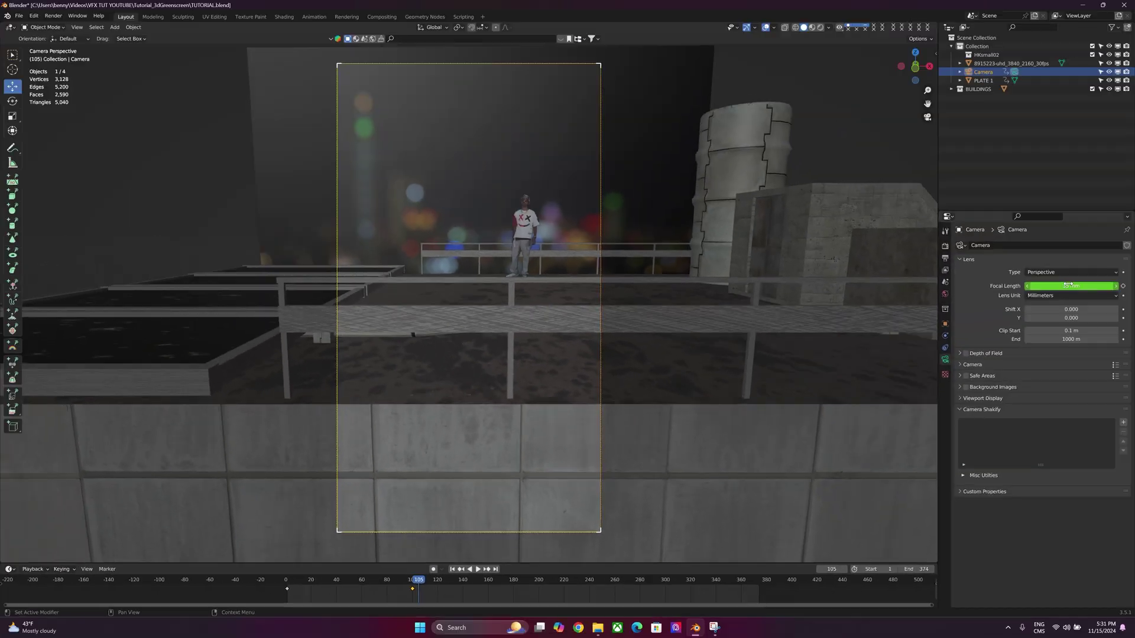
Set the focal length to 80 mm at frame 105 and keyframe it
left_click(1046, 293)
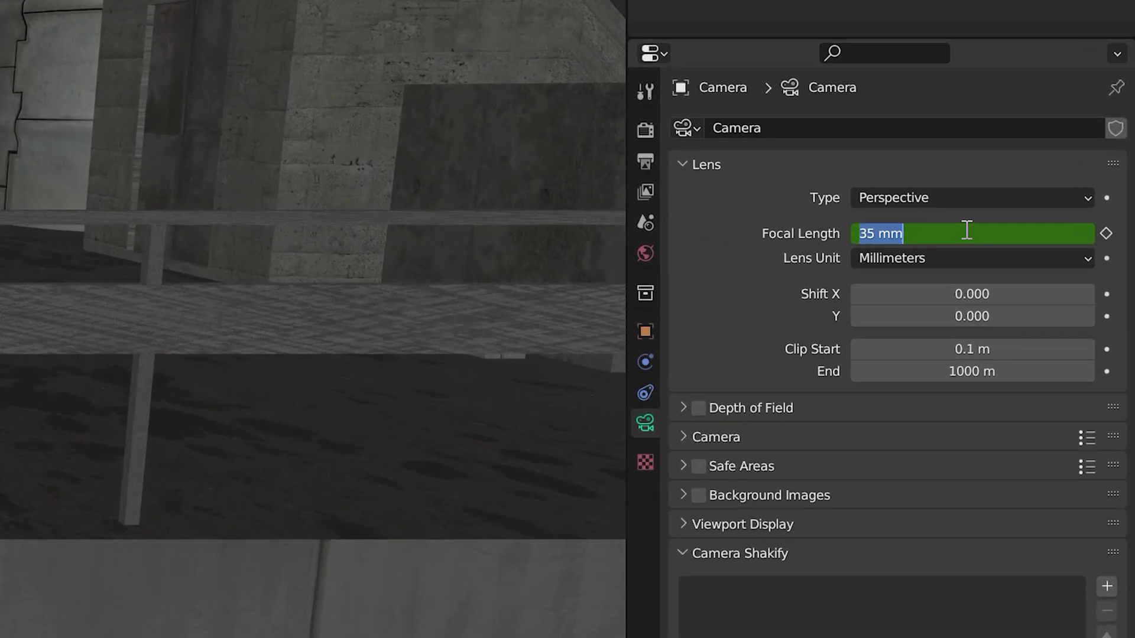
type("50")
key("Return")
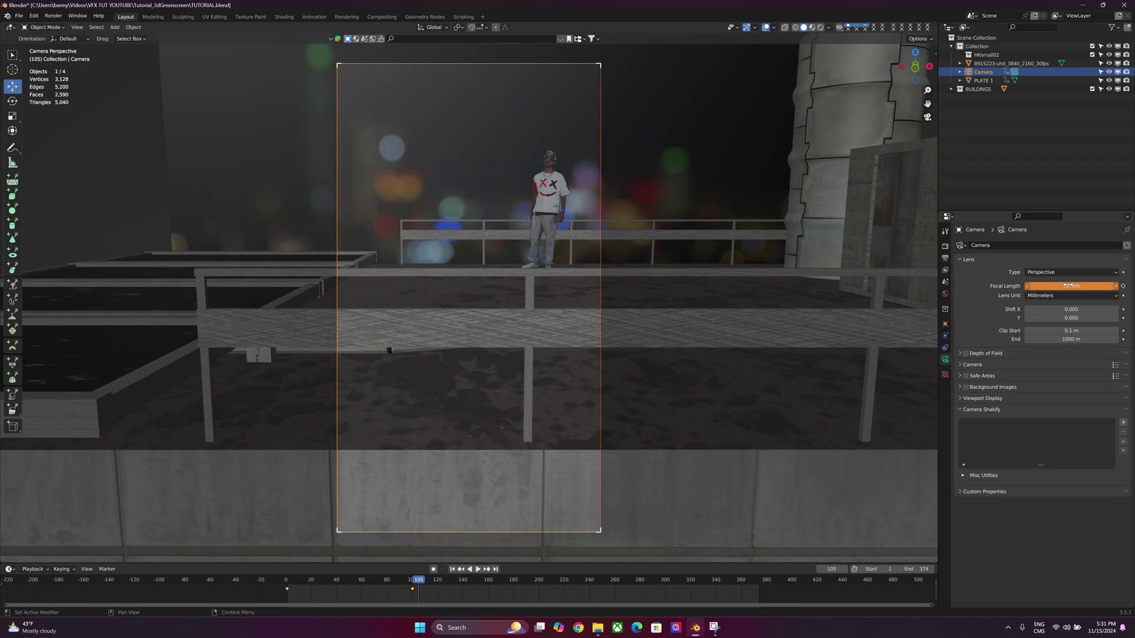
left_click(1068, 285)
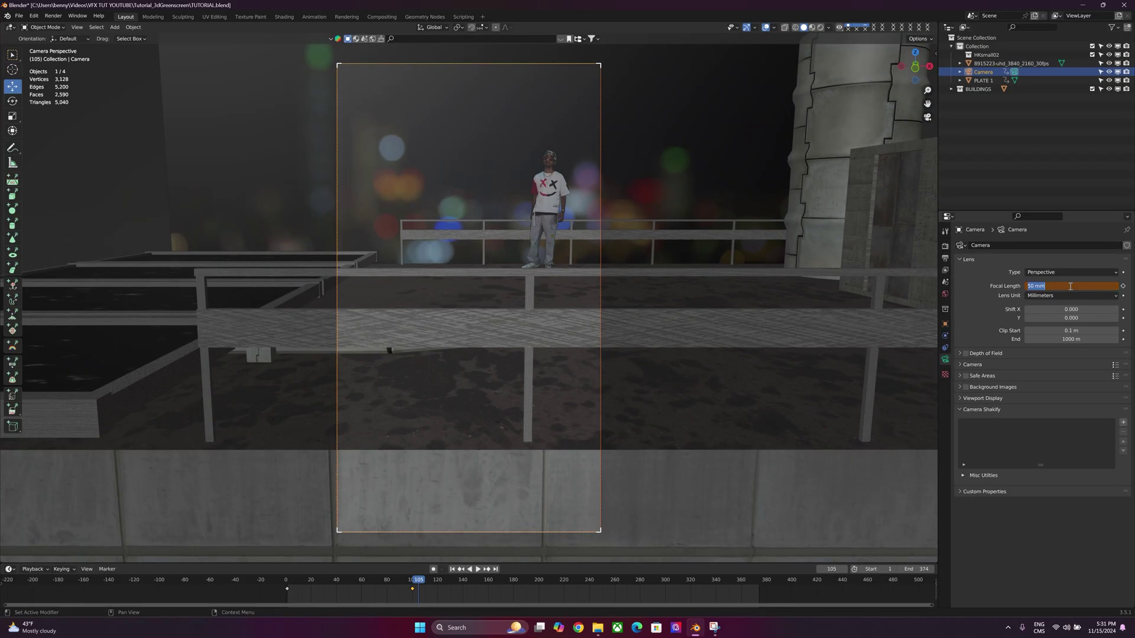
type("80")
key("Return")
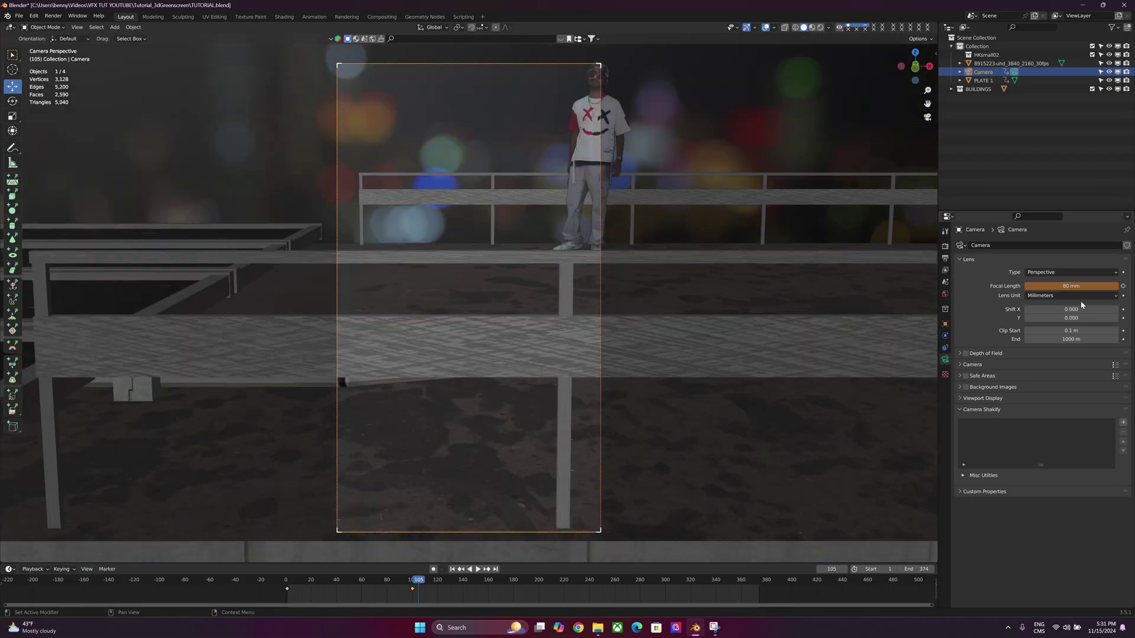
left_click(1123, 286)
Tilt the camera up, shift Location X toward 0 m, and key location and rotation at frame 105
left_click(945, 325)
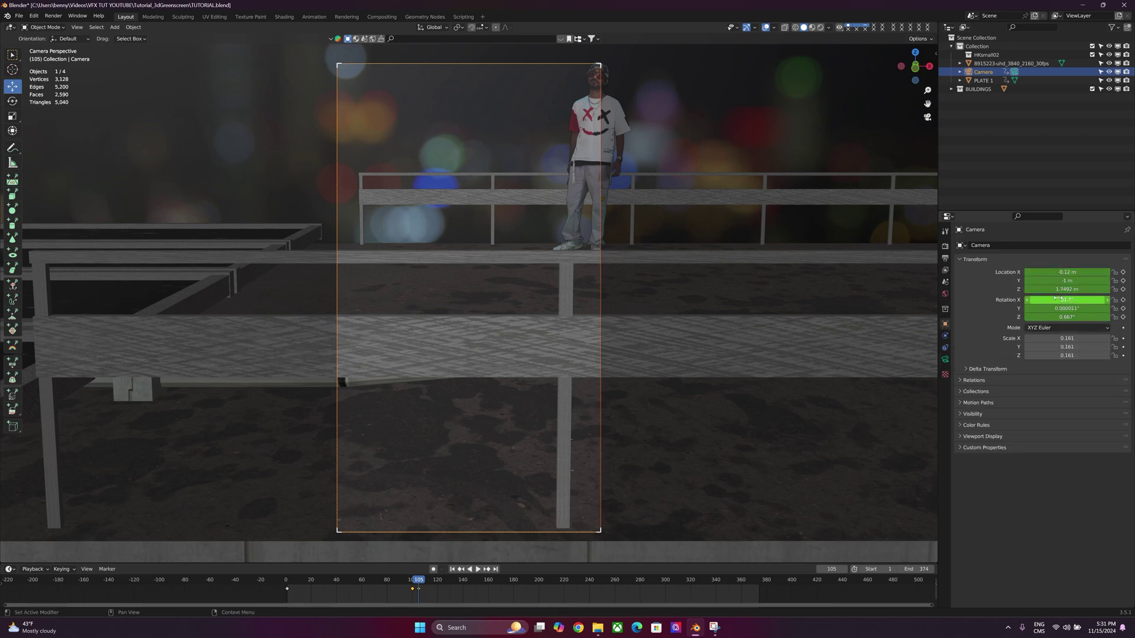
left_click_drag(1067, 300, 1114, 300)
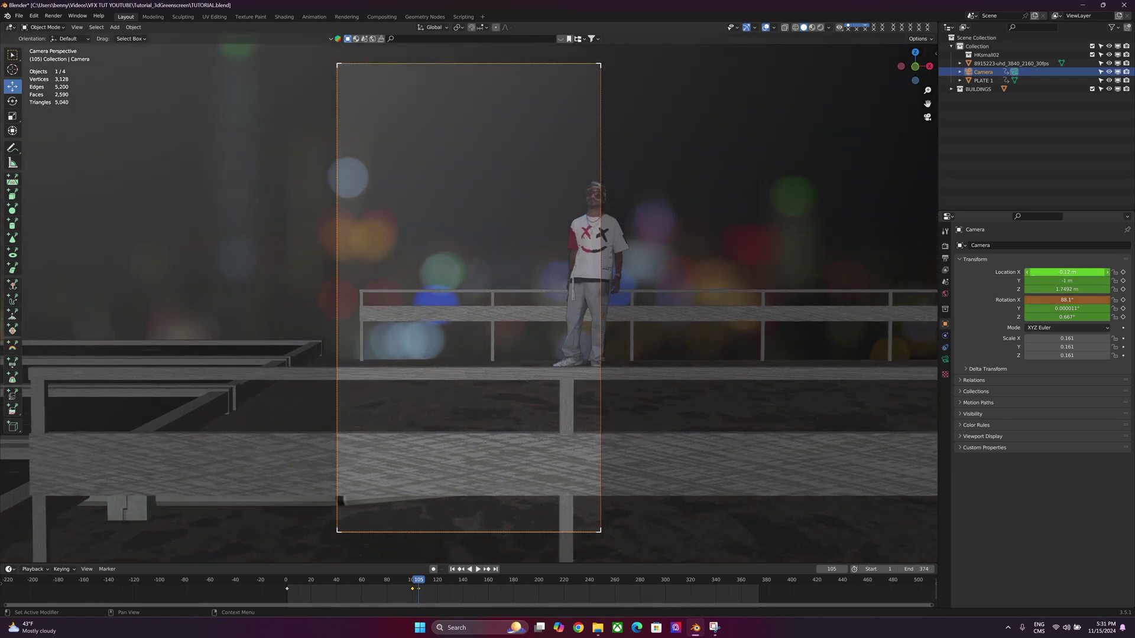
mouse_move(1066, 272)
left_mouse_down()
mouse_move(1094, 272)
mouse_move(1065, 289)
left_mouse_up()
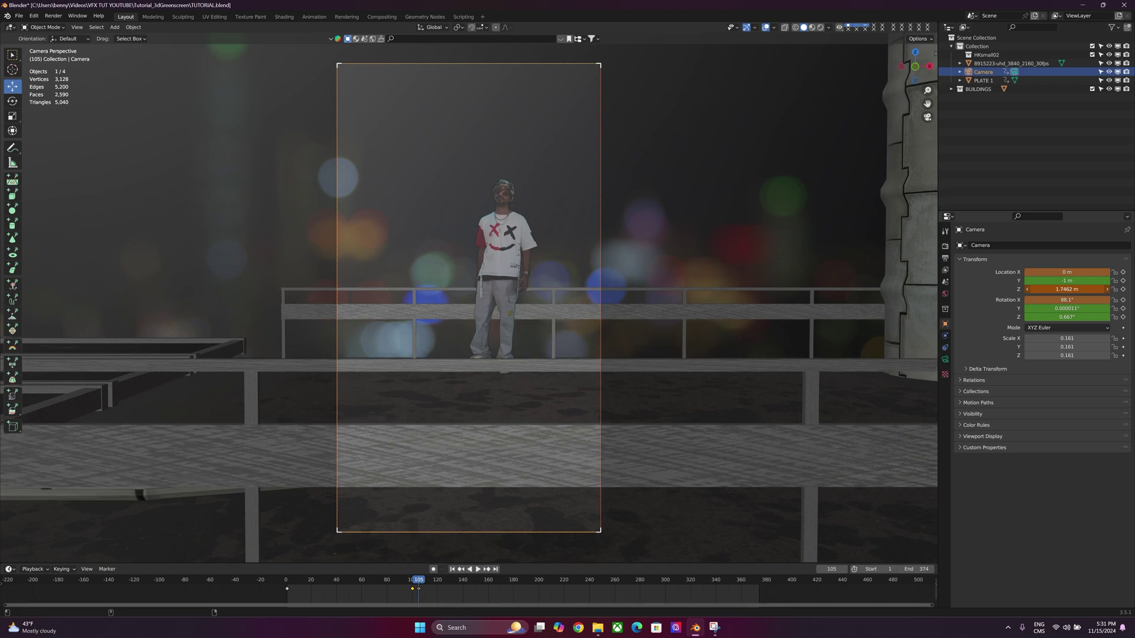
left_click(1122, 273)
left_click(1123, 317)
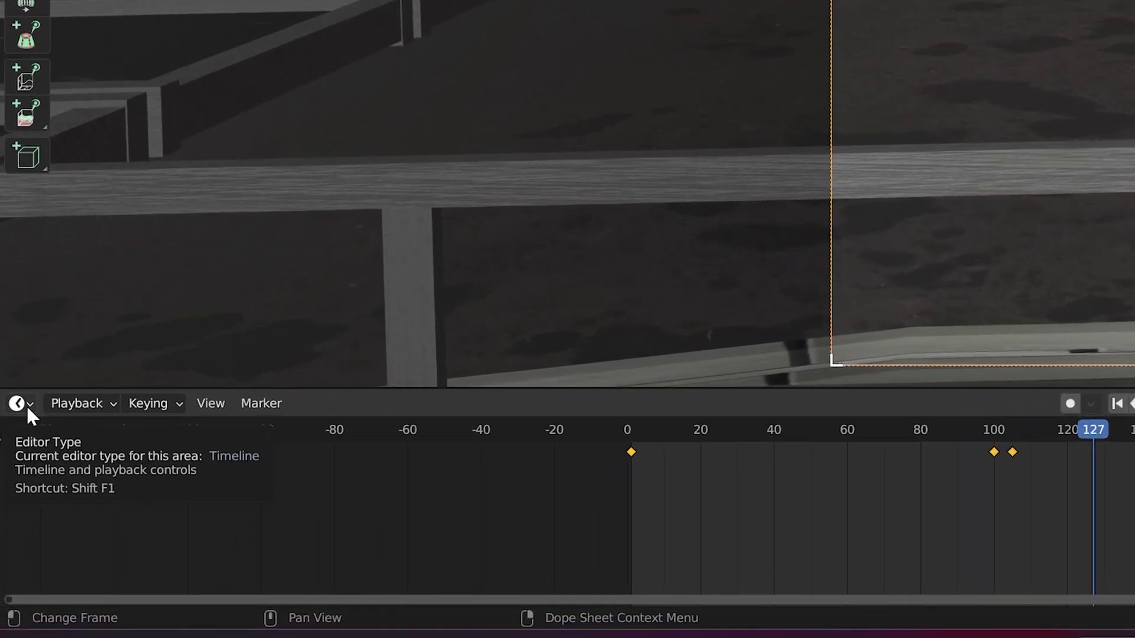
Switch the area to the Graph Editor, sample the camera curves into keyframes, and smooth them with Alt+O
left_click(13, 502)
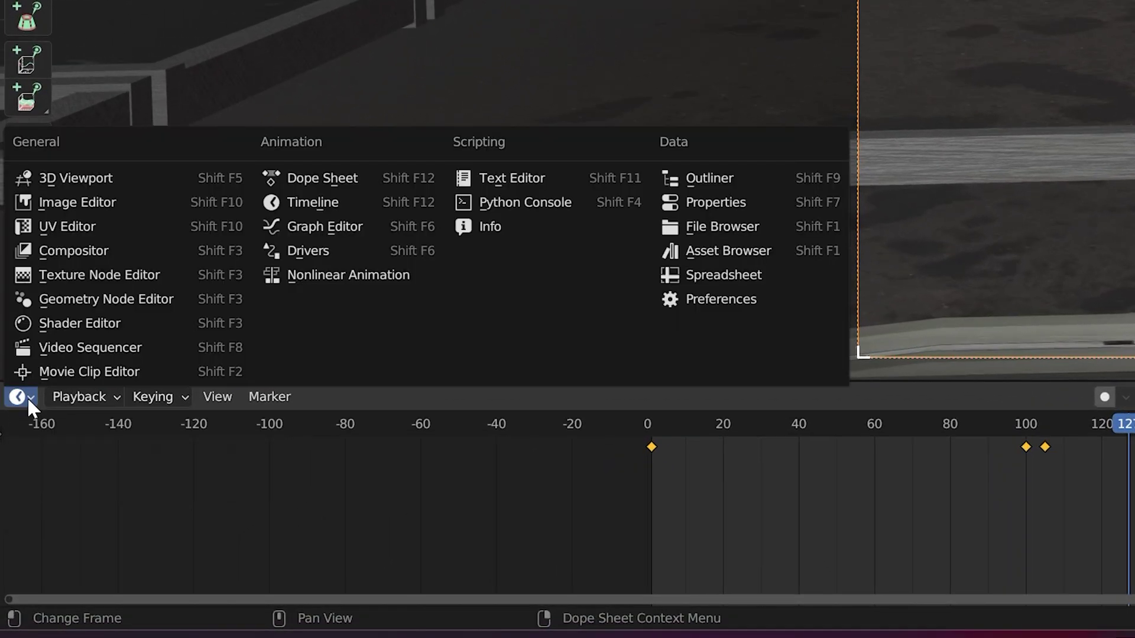
left_click(322, 226)
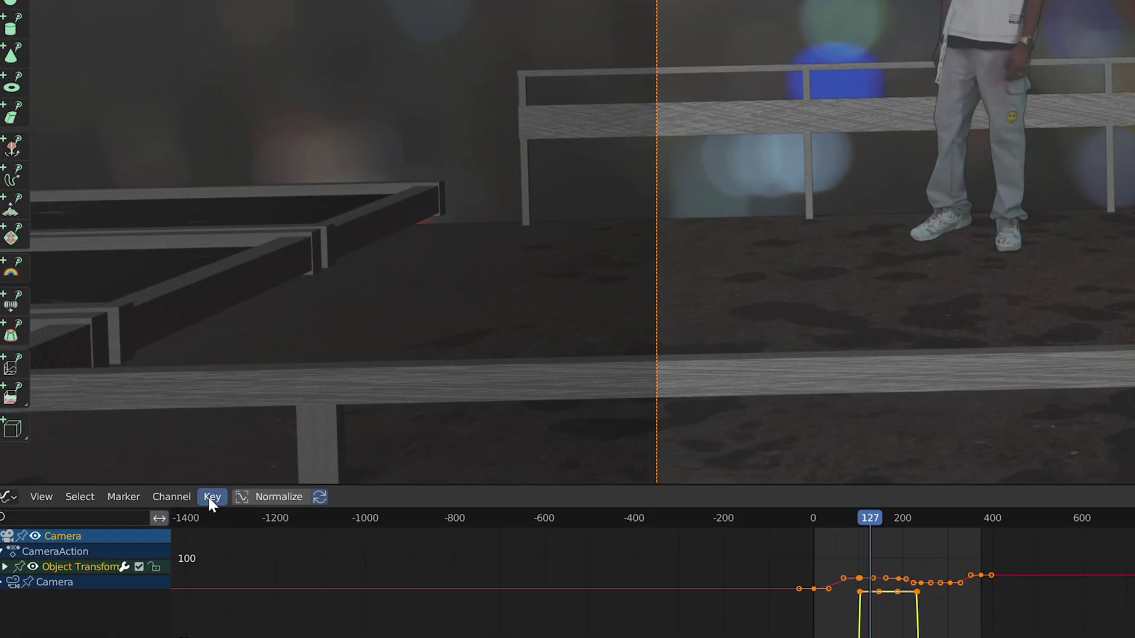
left_click(180, 486)
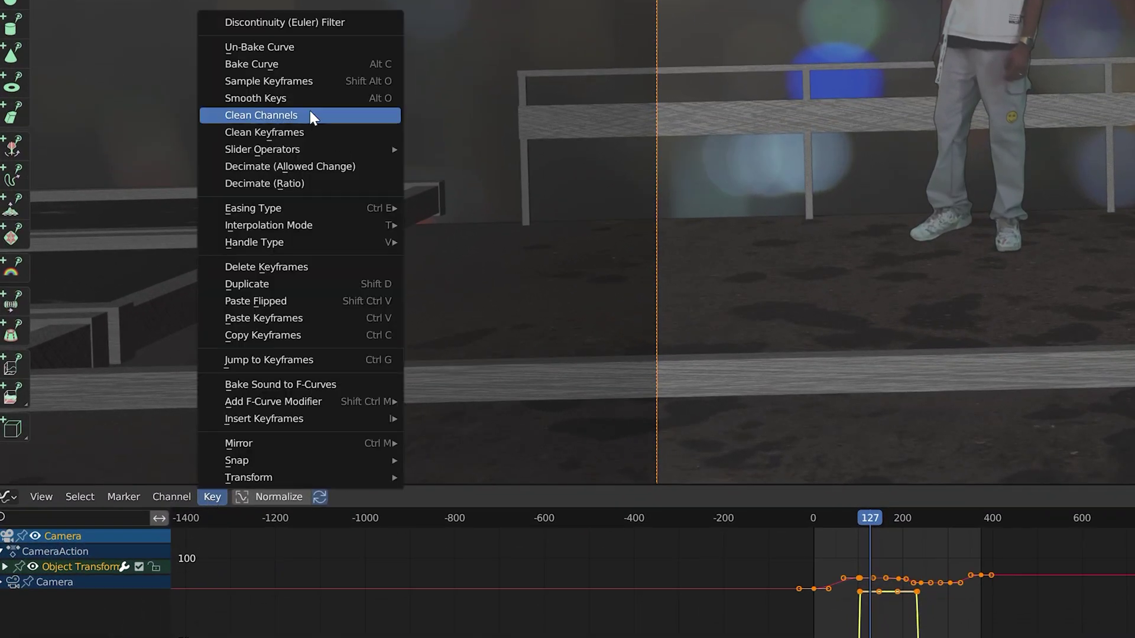
left_click(287, 87)
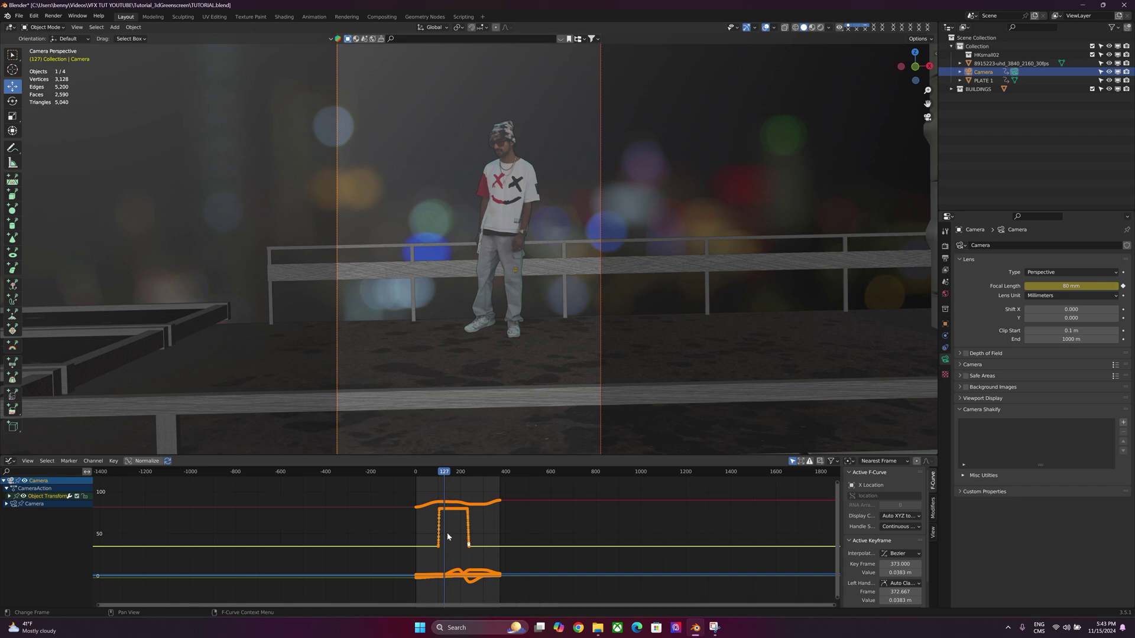
key("alt+o")
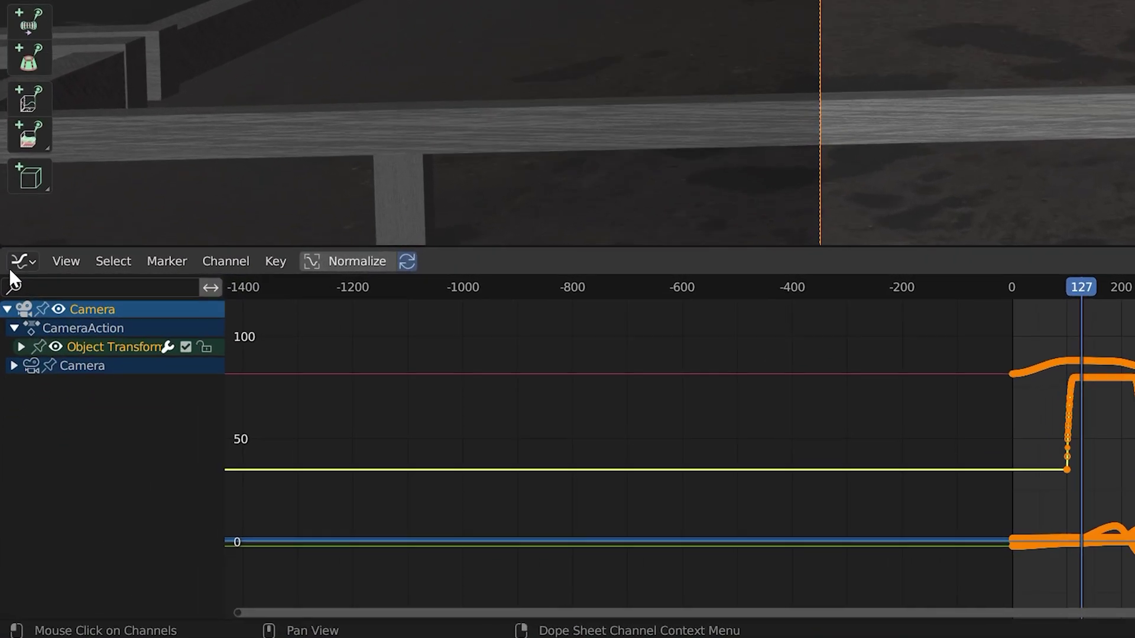
Return the area to a Timeline and enable camera depth of field focused on PLATE 1
left_click(12, 406)
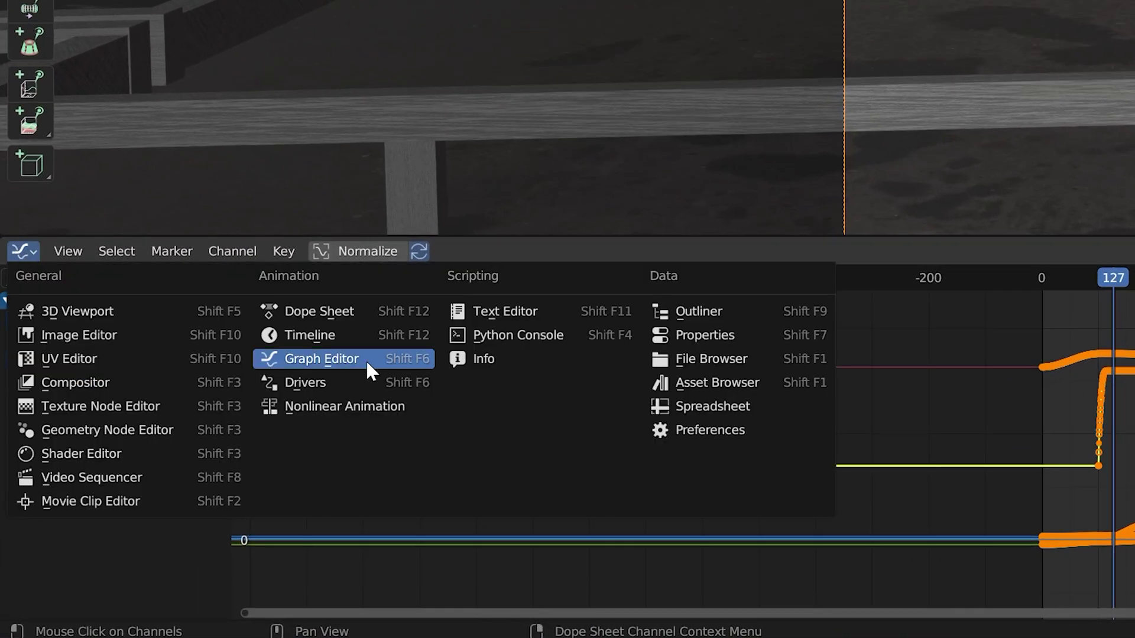
left_click(316, 335)
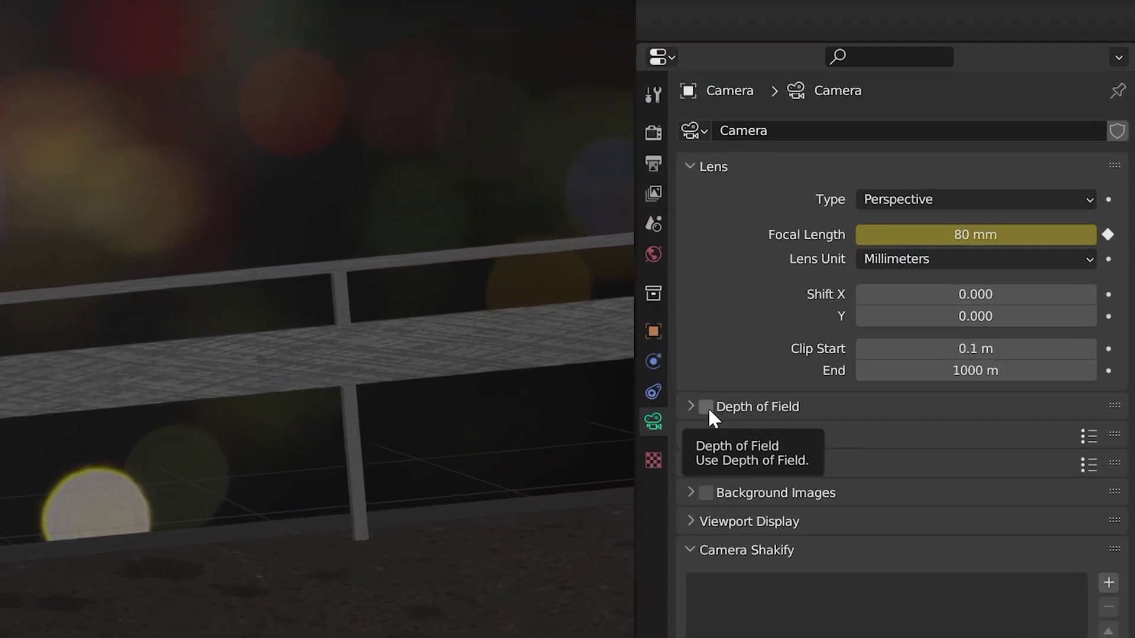
left_click(706, 407)
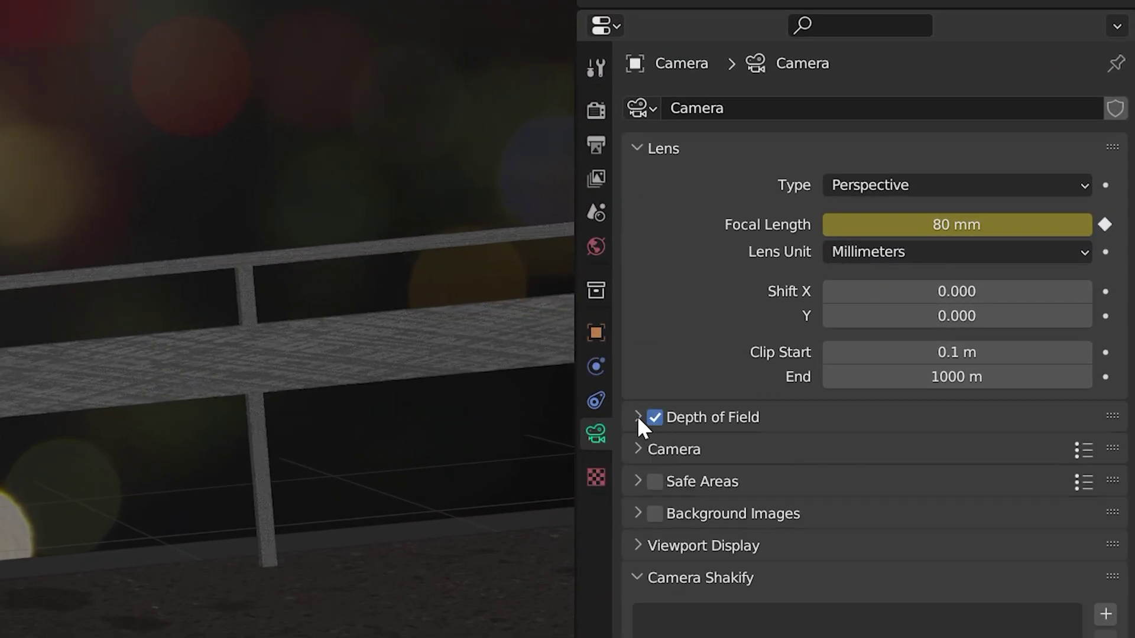
left_click(636, 416)
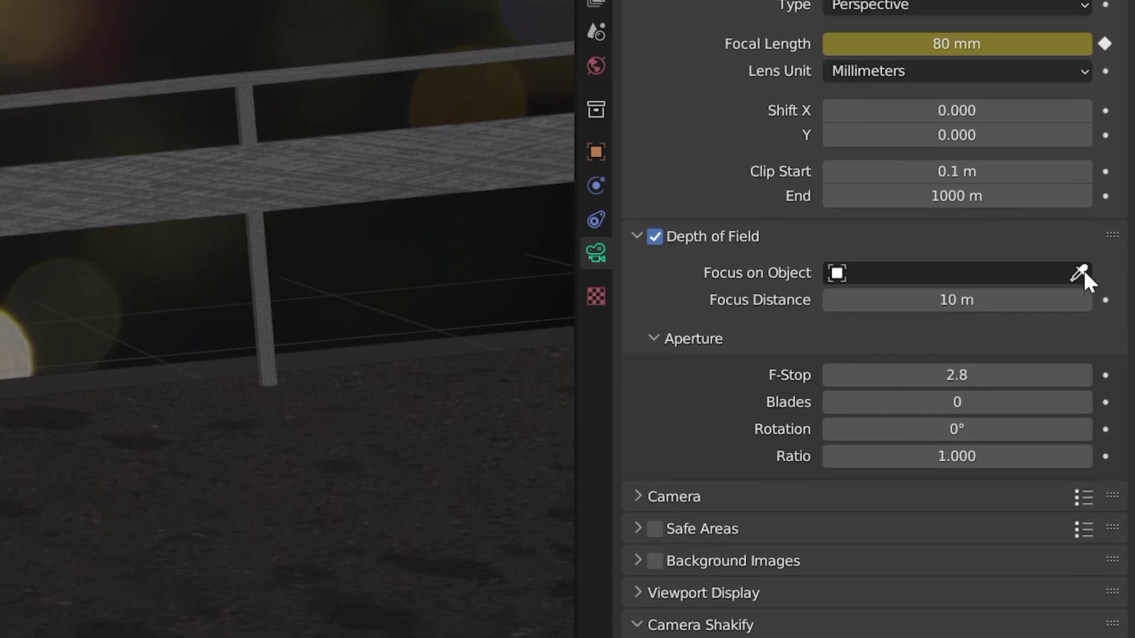
left_click(1083, 275)
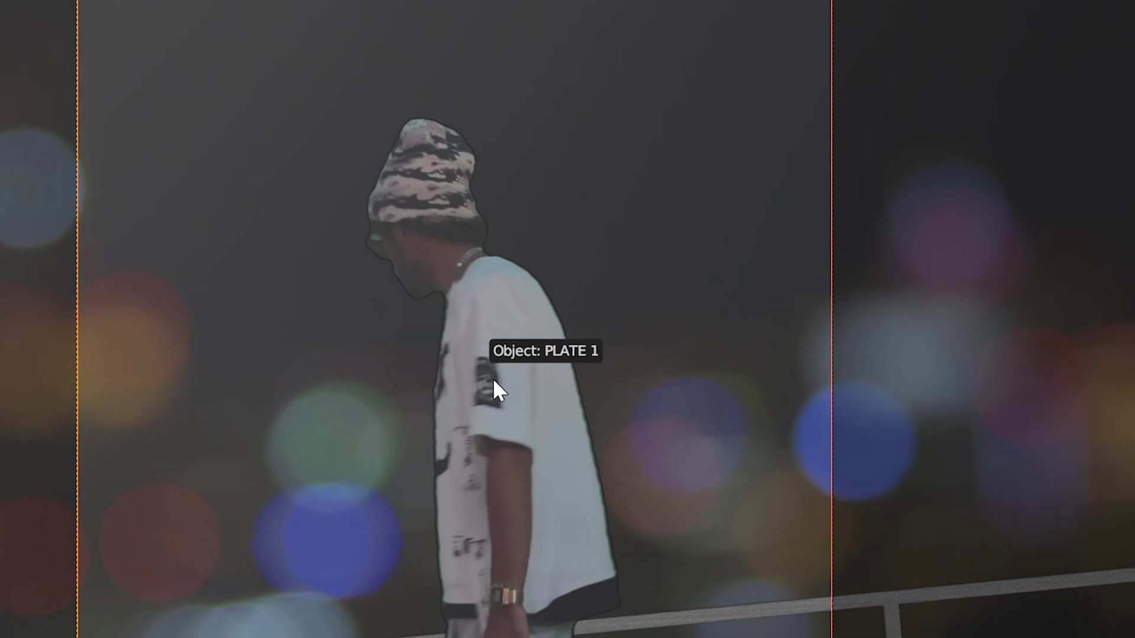
left_click(494, 382)
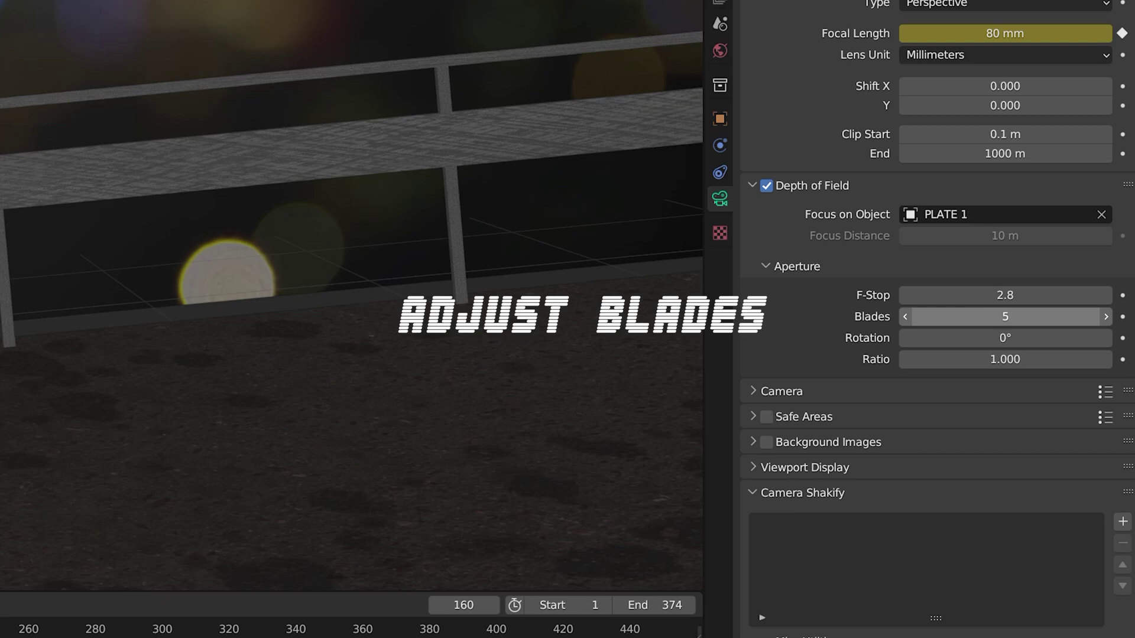
Set the camera aperture to 8 blades
left_click(1051, 384)
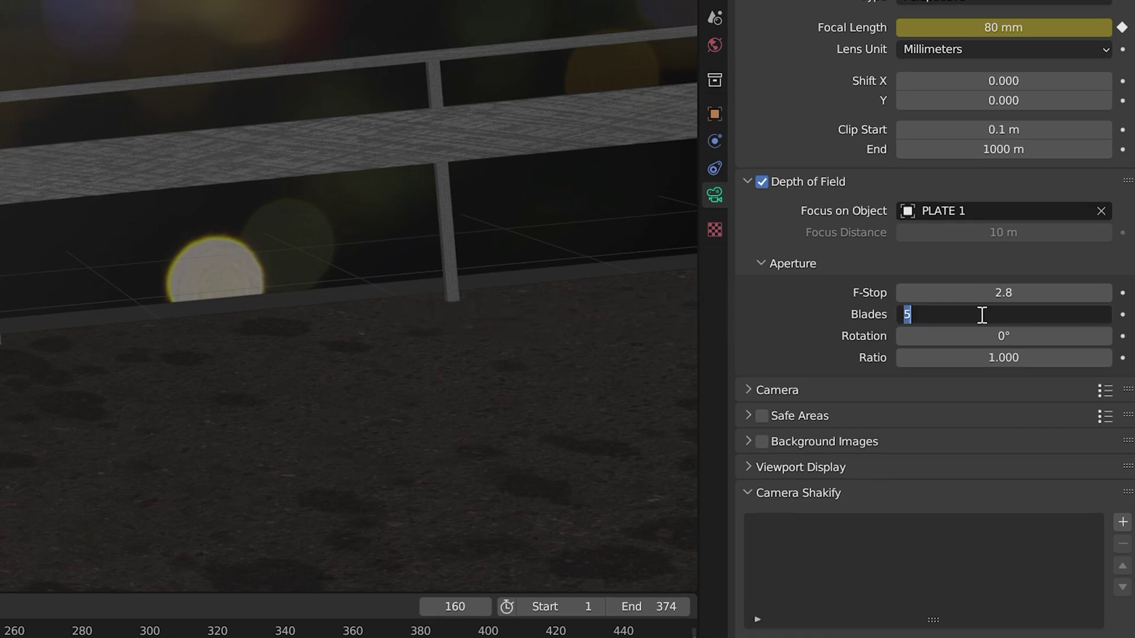
type("8")
key("Return")
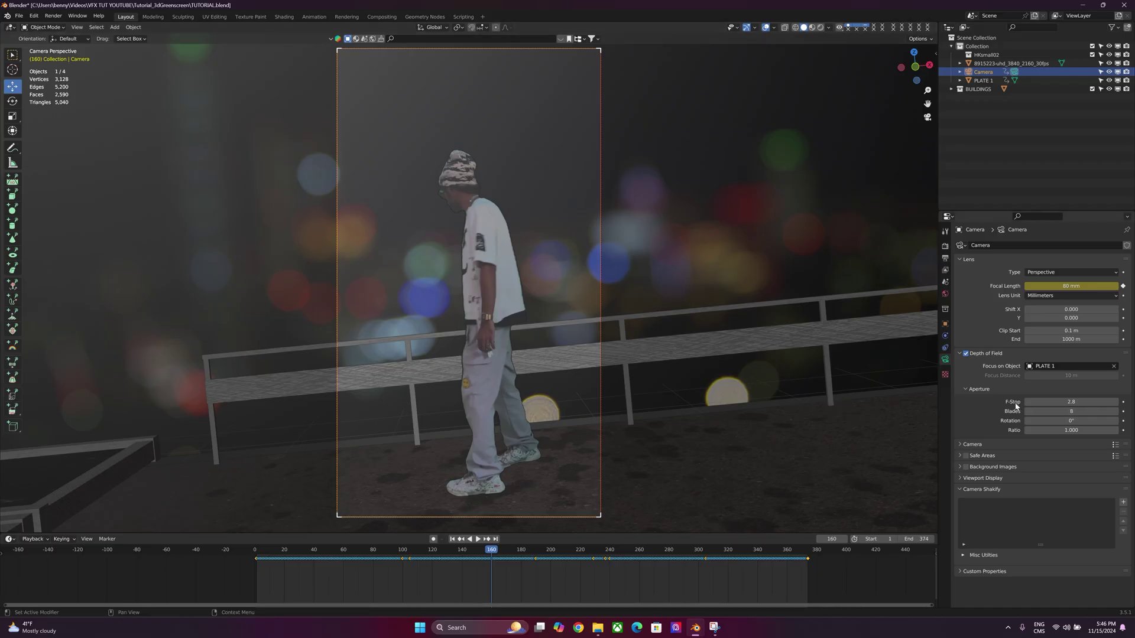
At frame 1, lower the F-Stop to 0.1 and enable depth-of-field preview in viewport shading
left_click(453, 539)
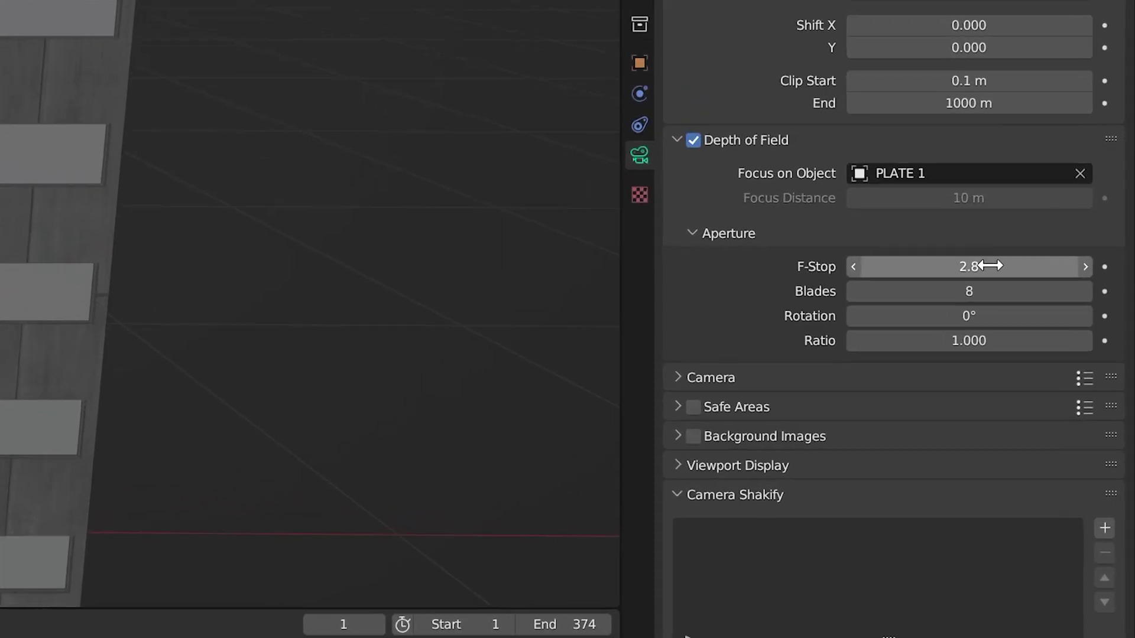
left_click_drag(990, 265, 863, 266)
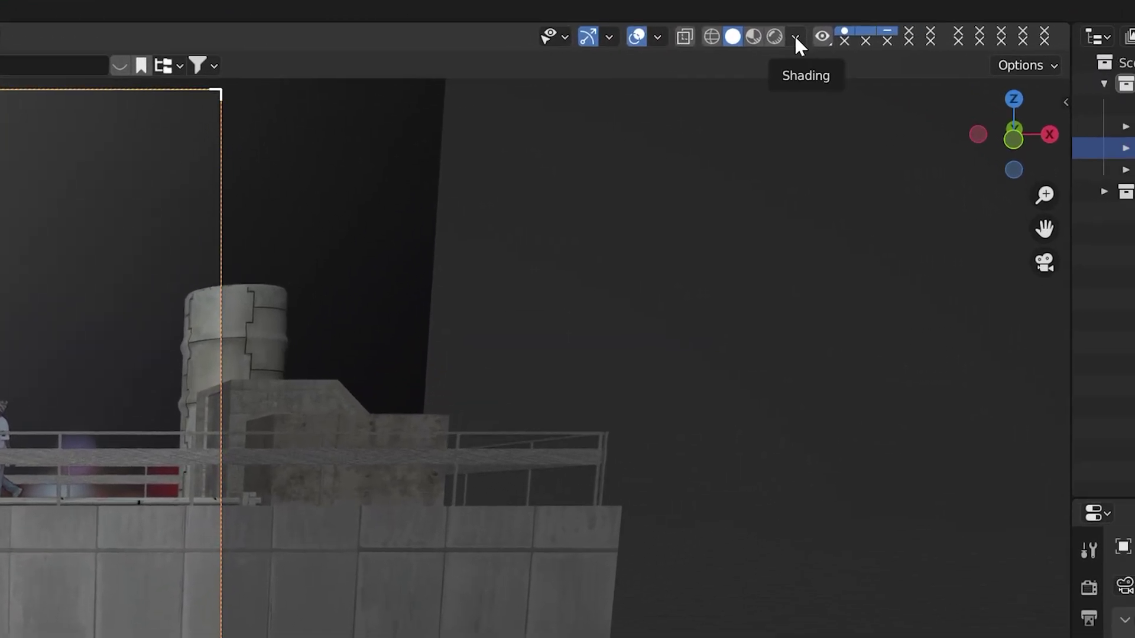
left_click(793, 34)
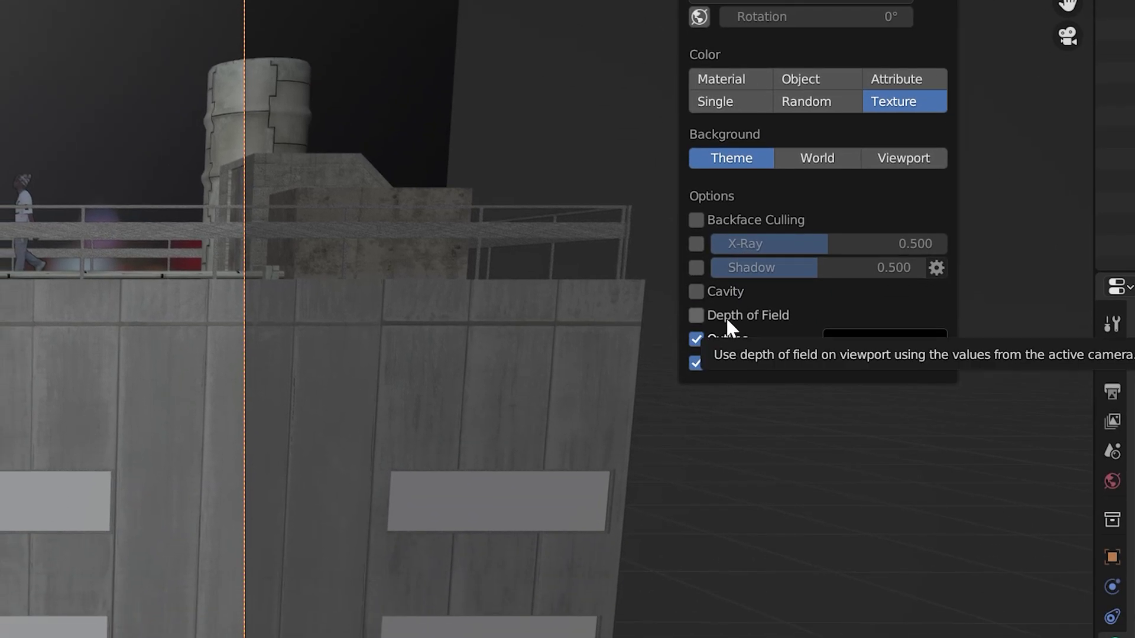
left_click(701, 314)
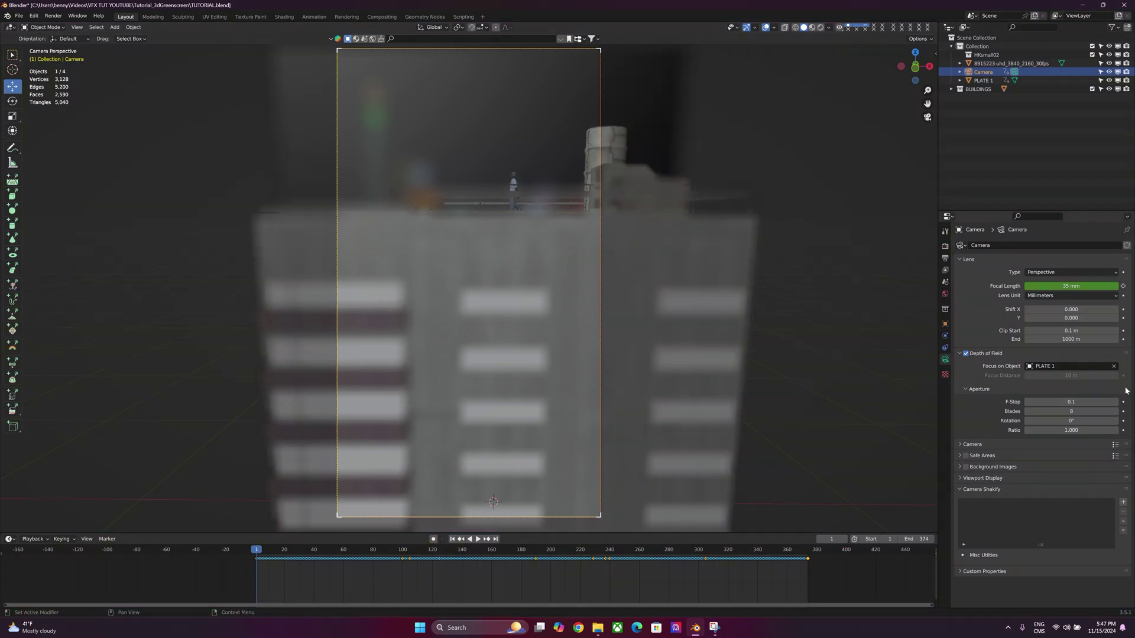
Set the F-Stop to 5.0, keyframe it, and play the camera animation
left_click(1075, 401)
type("1")
key("Return")
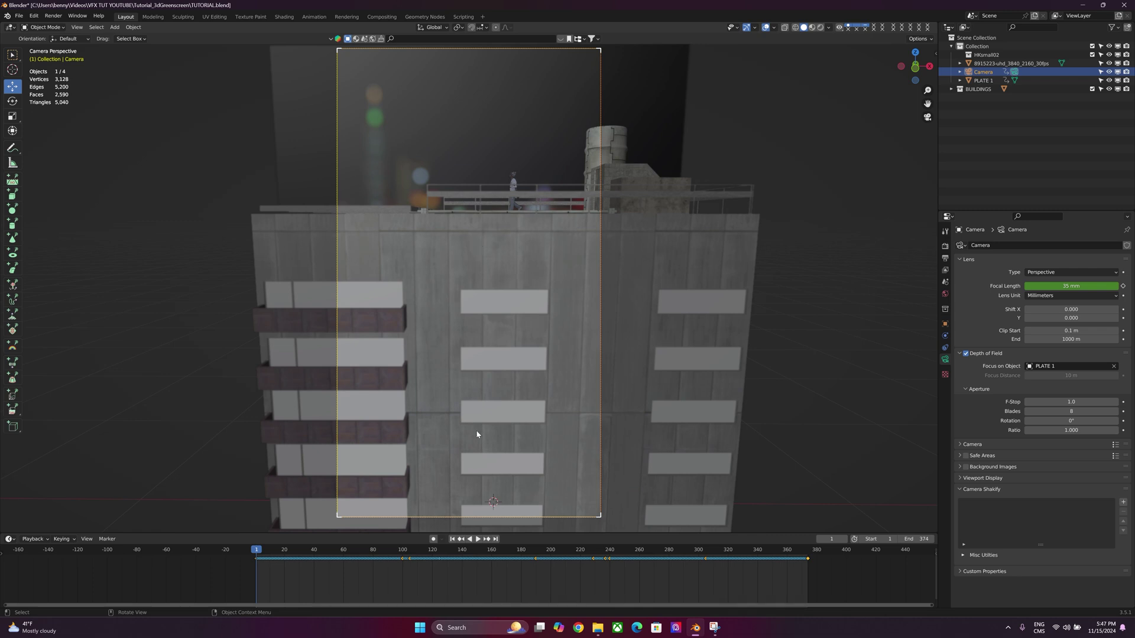
left_click(1066, 402)
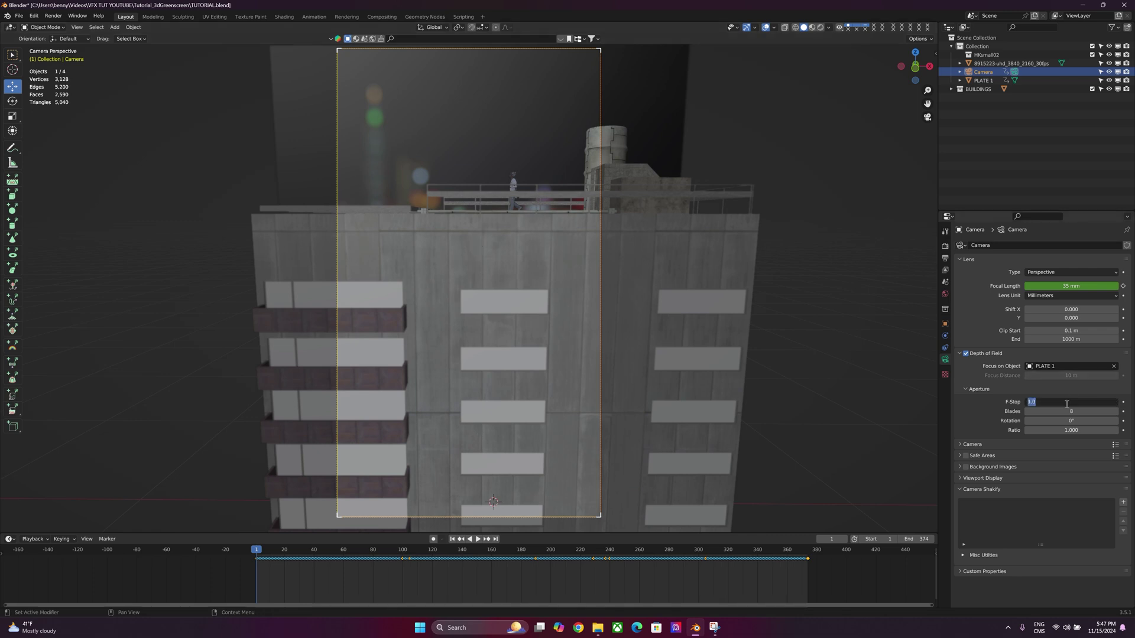
type("5")
key("Return")
left_click(1123, 402)
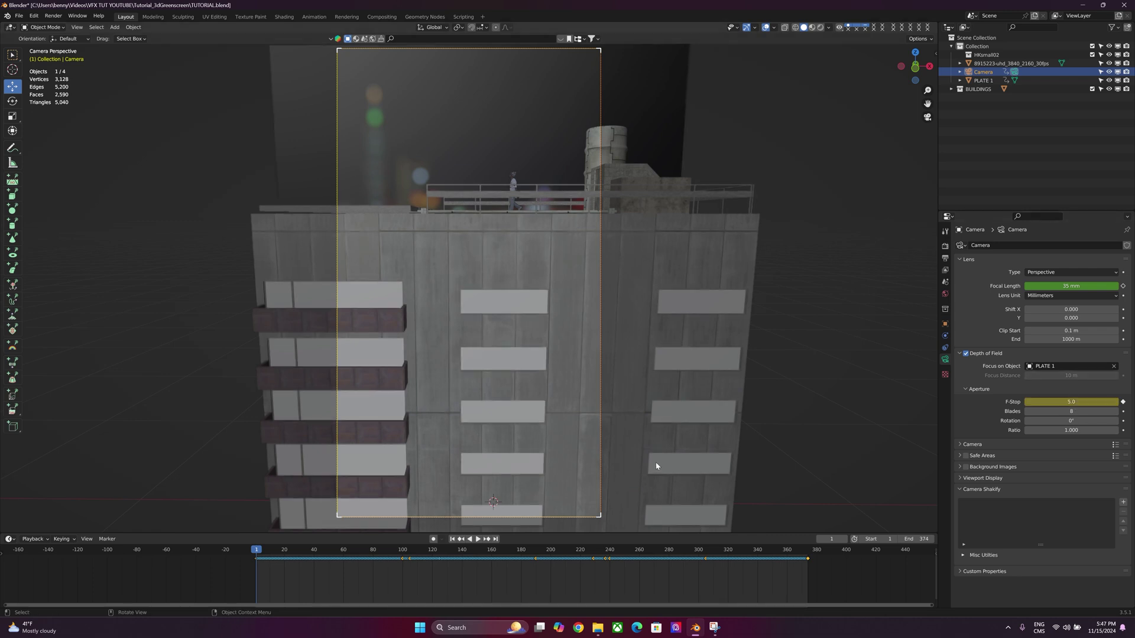
key("space")
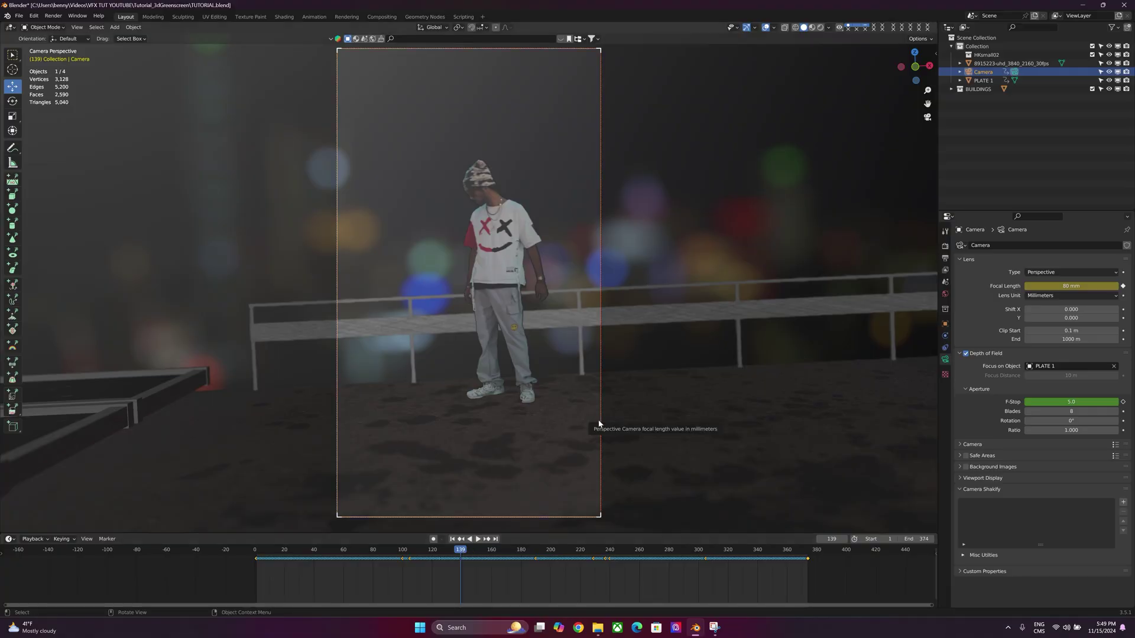
Select the city-lights video plane and play from frame 22 to frame 35
key("KP_0")
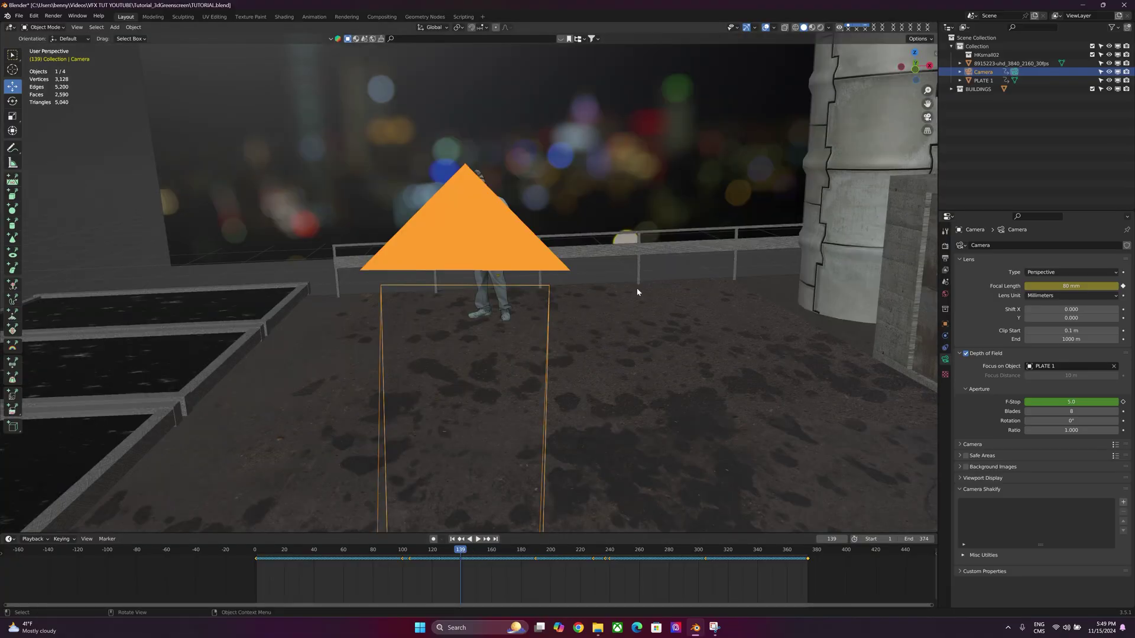
key("KP_0")
mouse_move(288, 553)
left_mouse_down()
mouse_move(270, 553)
mouse_move(288, 552)
left_mouse_up()
left_click(295, 105)
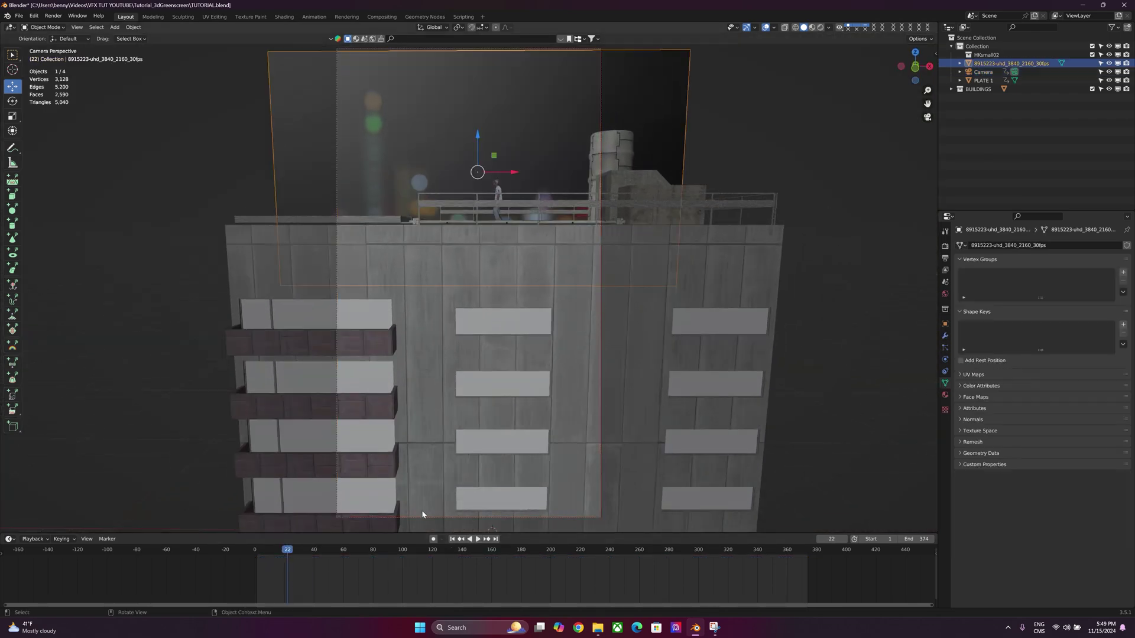
left_click(478, 539)
left_click(478, 539)
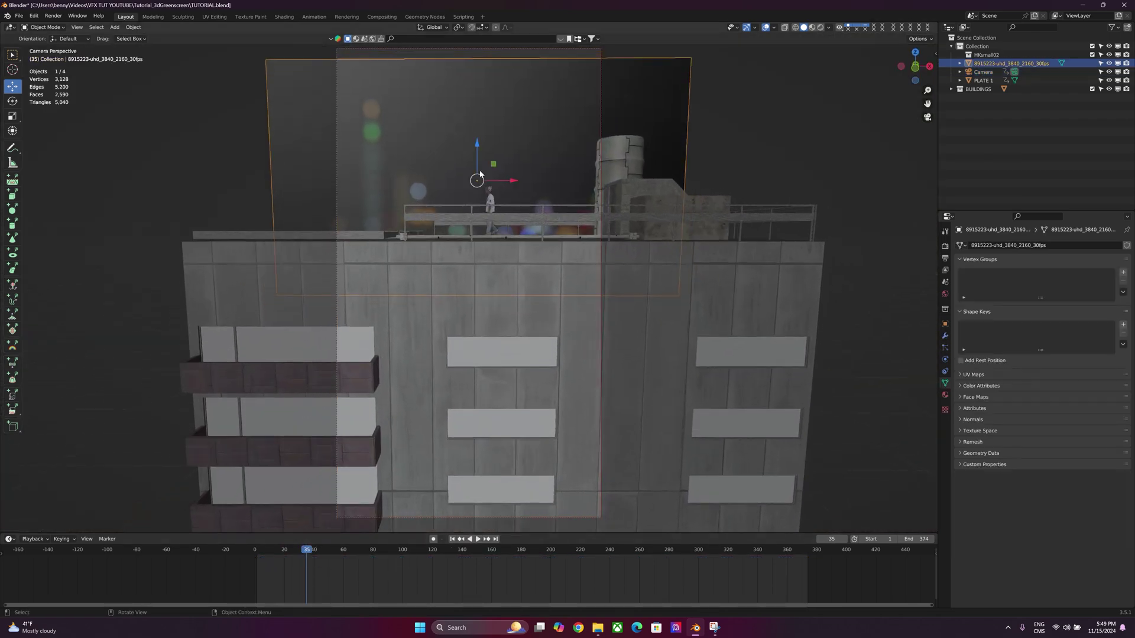
Scale up the city-lights plane, raise it about 1.746 m, and show the Sketchfab sidebar
key("s")
left_click(562, 177)
scroll(513, 195, "down", 1)
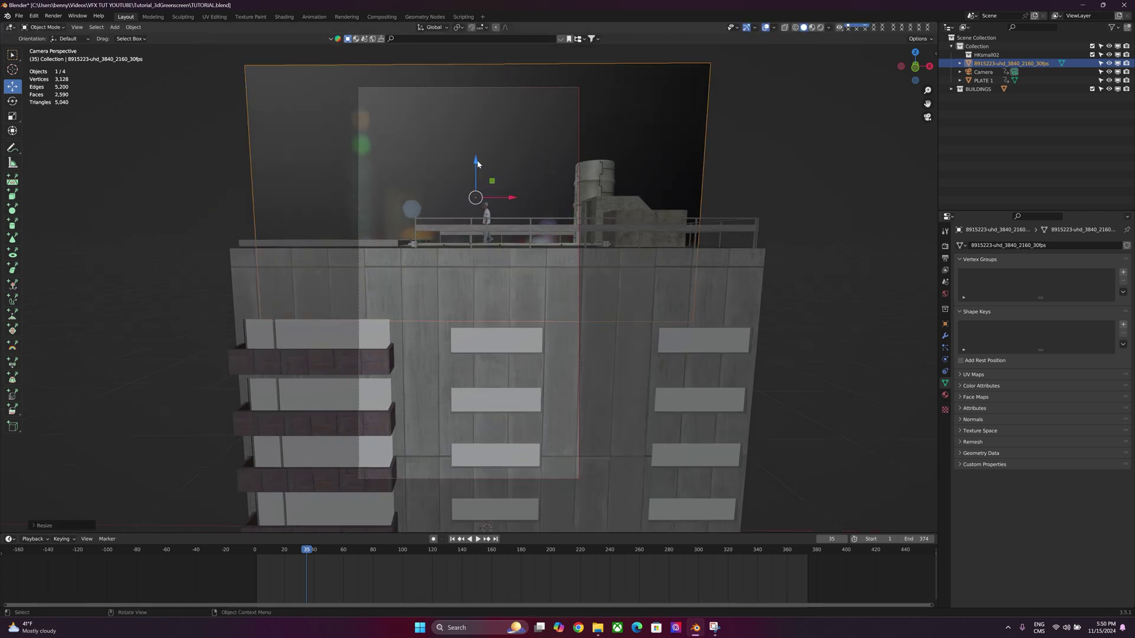
left_click_drag(476, 161, 476, 110)
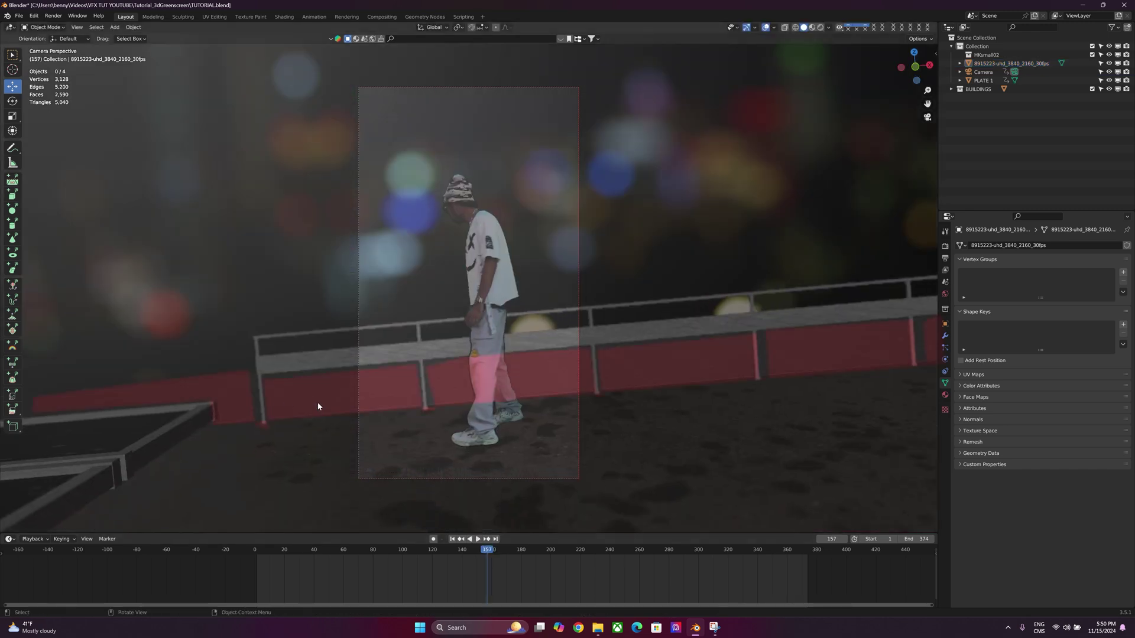
key("n")
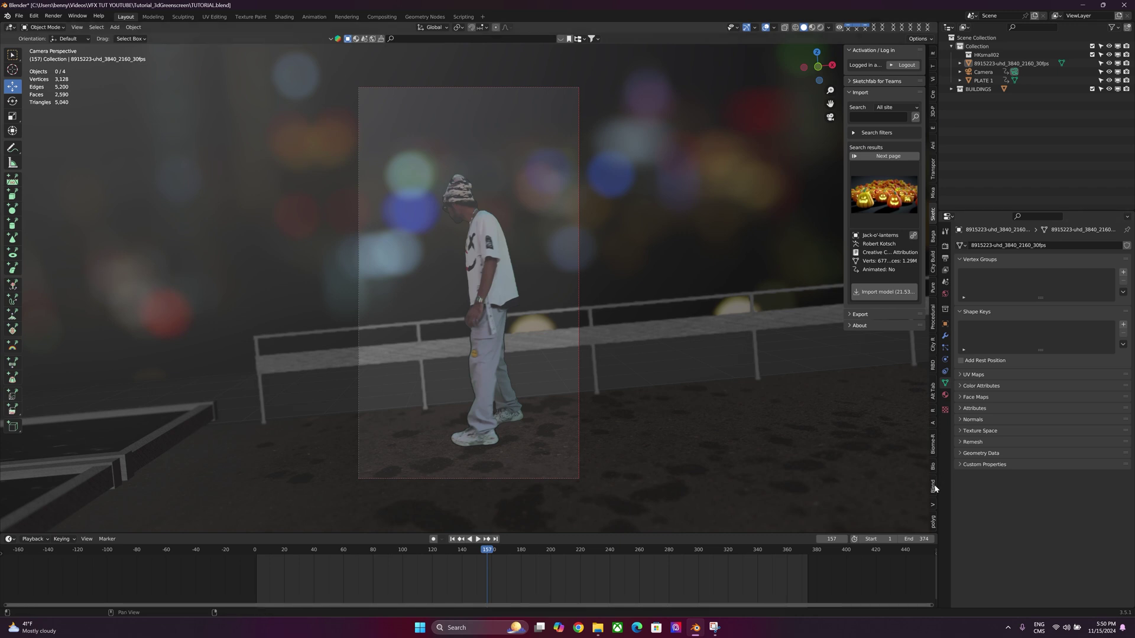
Search Sketchfab for 'road', choose the Road crosswalk street model and open its web page
left_click(860, 118)
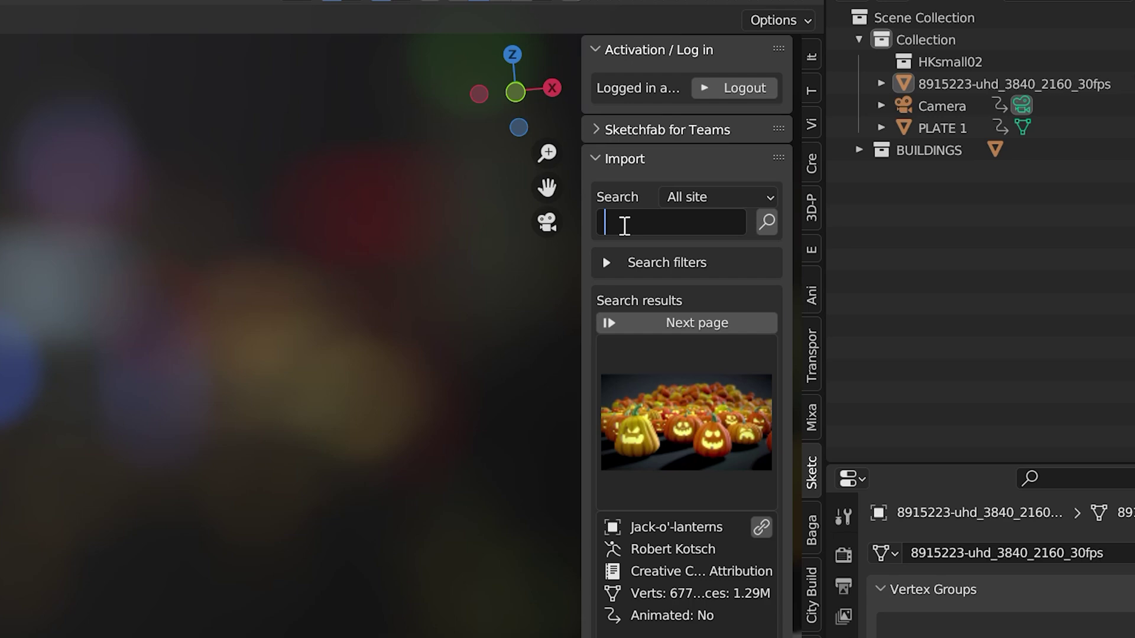
type("road")
key("Return")
left_click(697, 406)
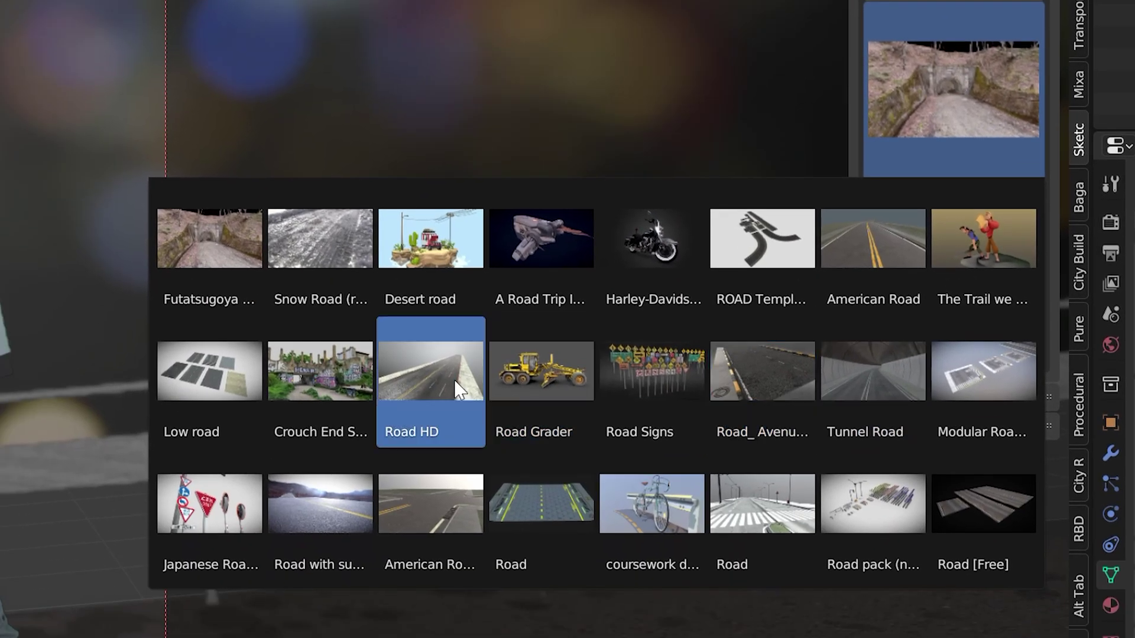
left_click(741, 498)
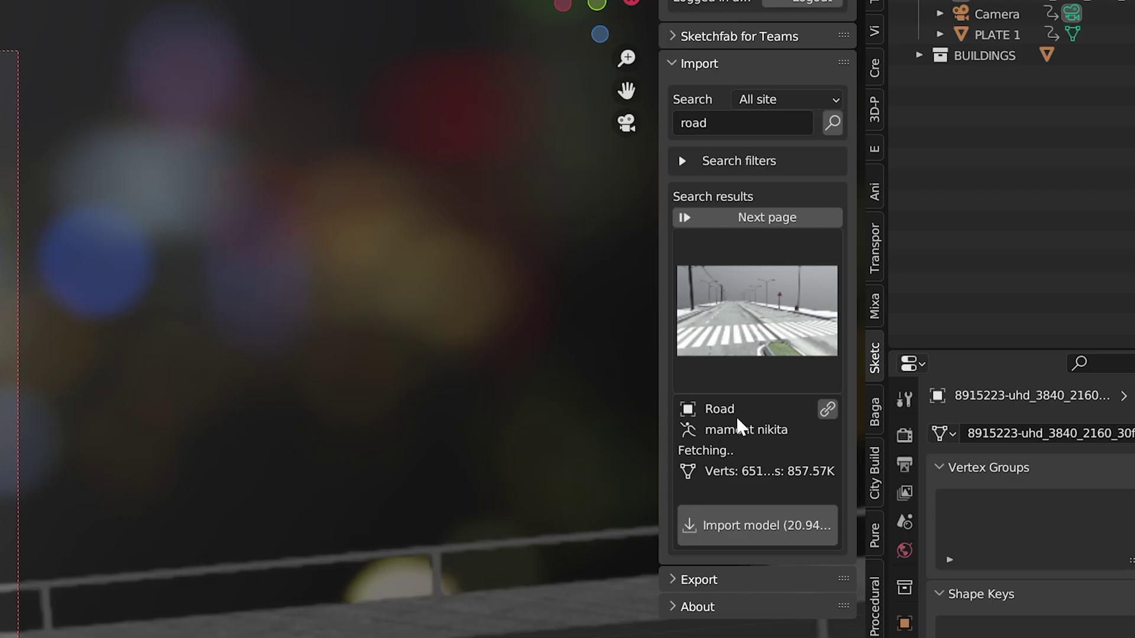
left_click(827, 410)
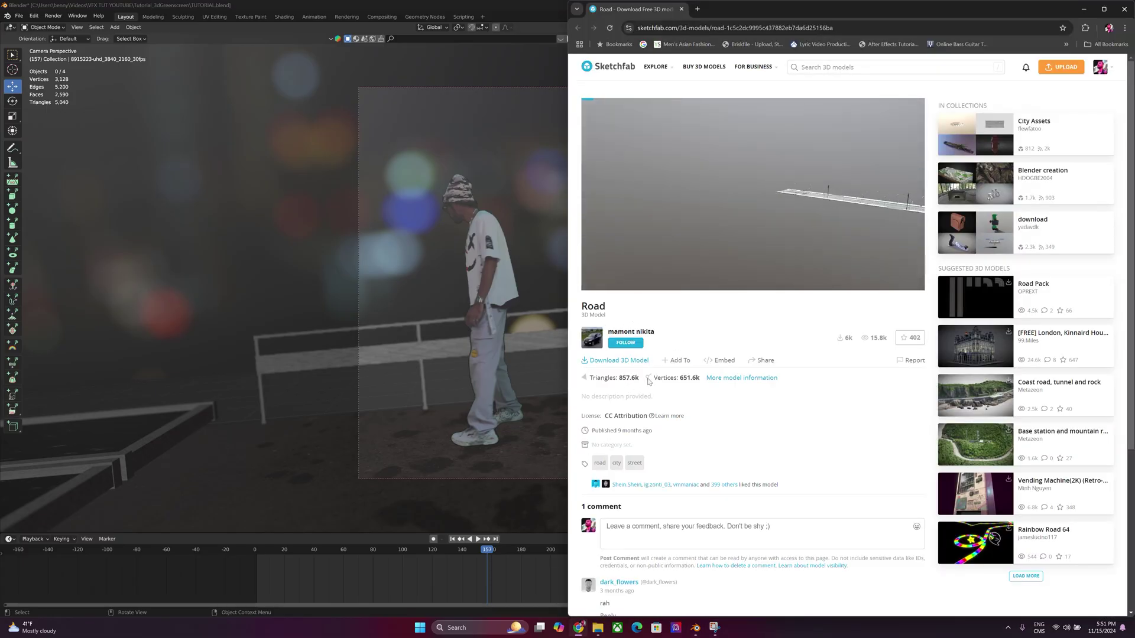
Orbit the Road model from a distant high angle in Sketchfab, then minimize Chrome
mouse_move(731, 180)
left_mouse_down()
mouse_move(689, 195)
mouse_move(721, 196)
left_mouse_up()
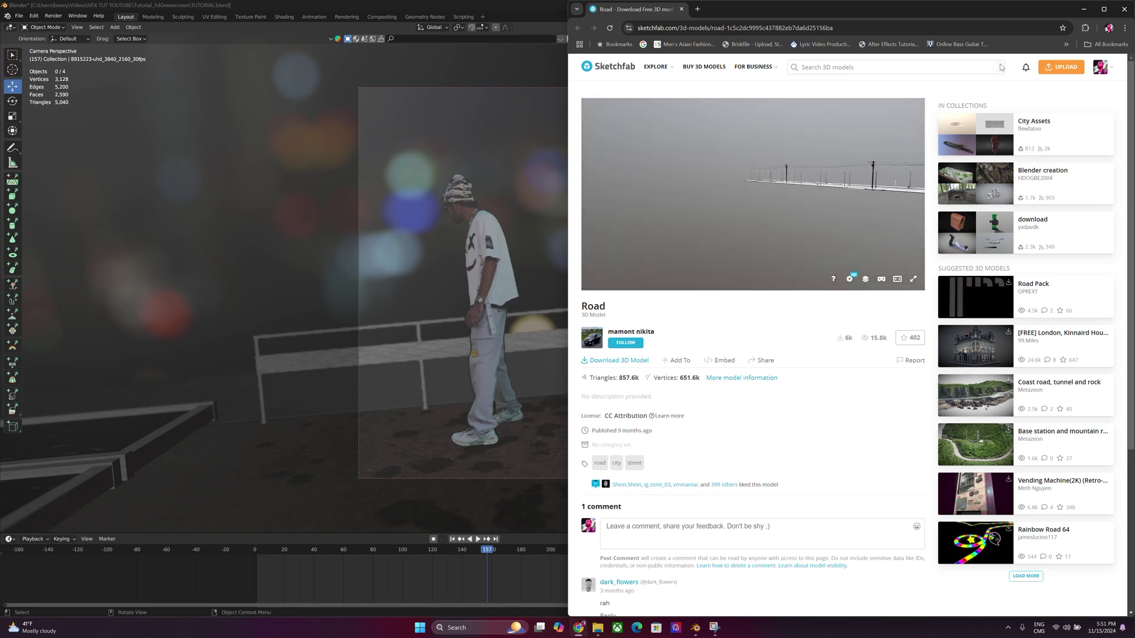
left_click(1084, 9)
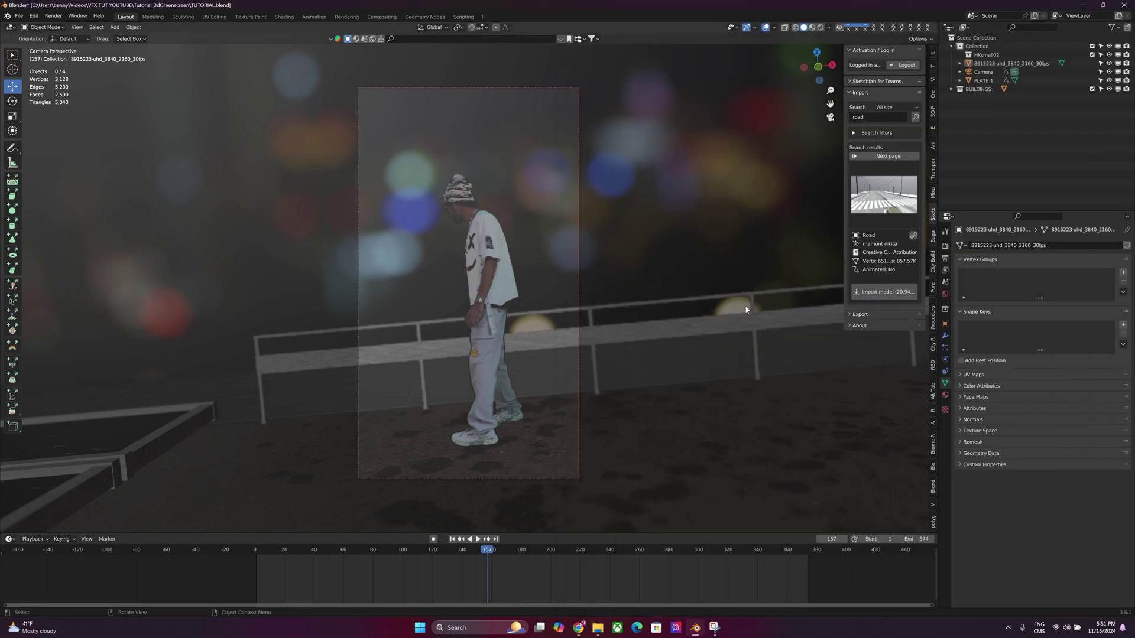
Import the Road model from Sketchfab and frame it in the viewport
left_click(883, 293)
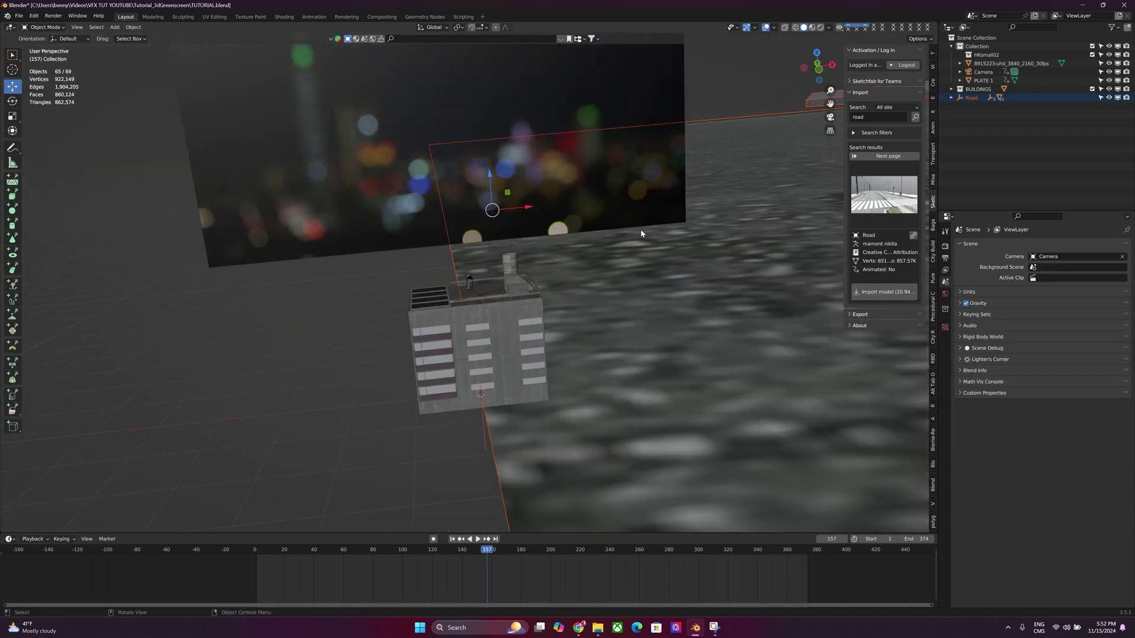
key("KP_Decimal")
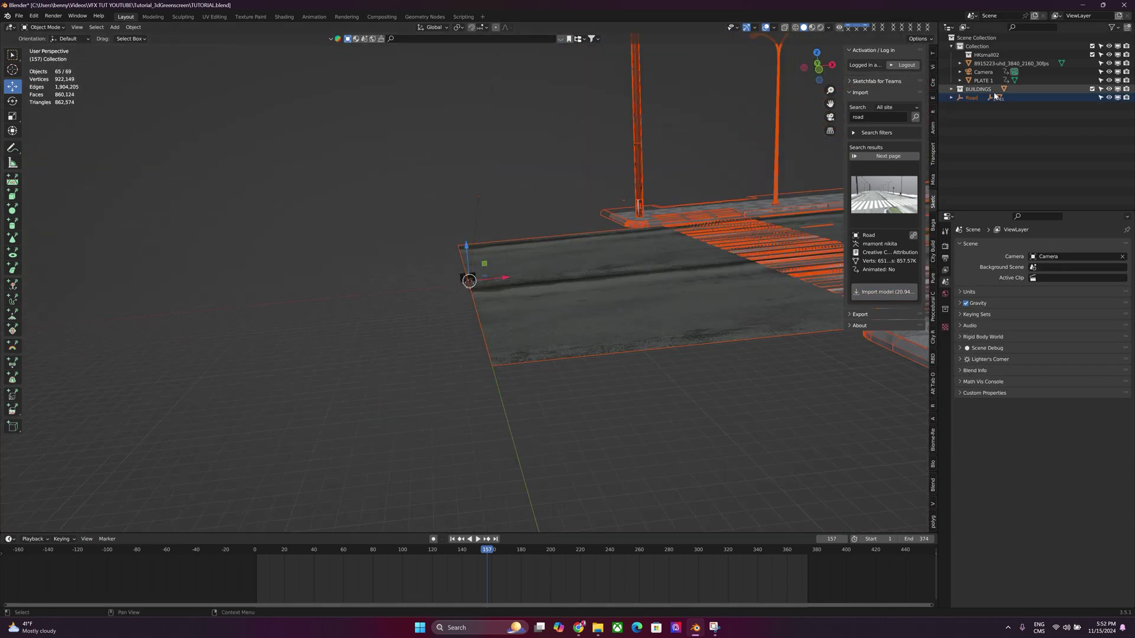
left_click_drag(817, 65, 756, 70)
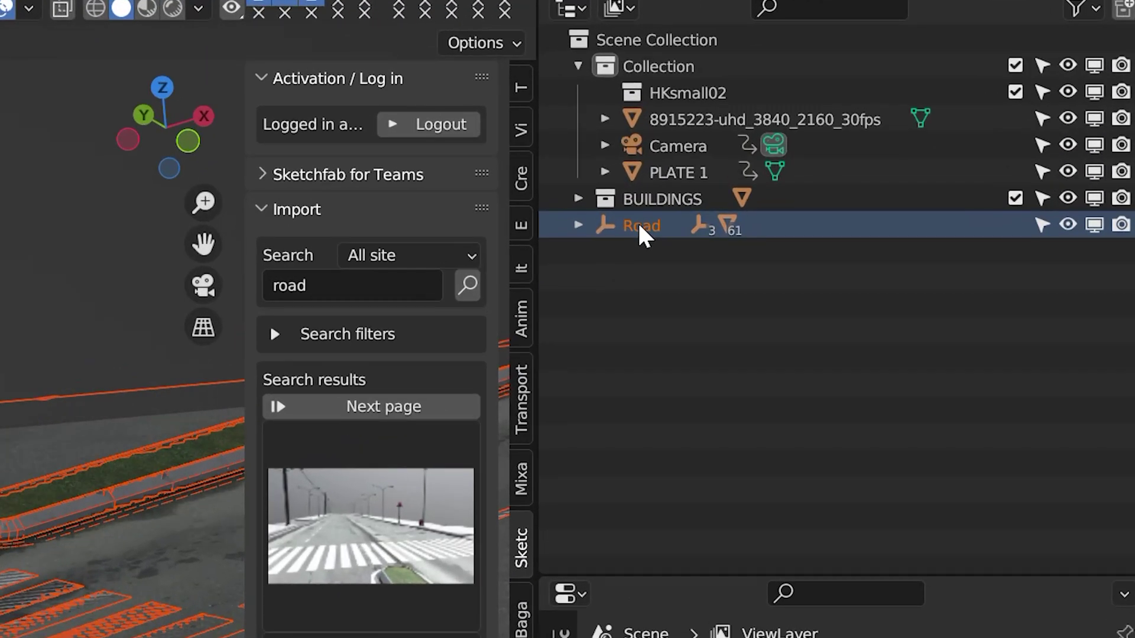
Scale the Road object down and move it beneath the performer in camera view
left_click(638, 225)
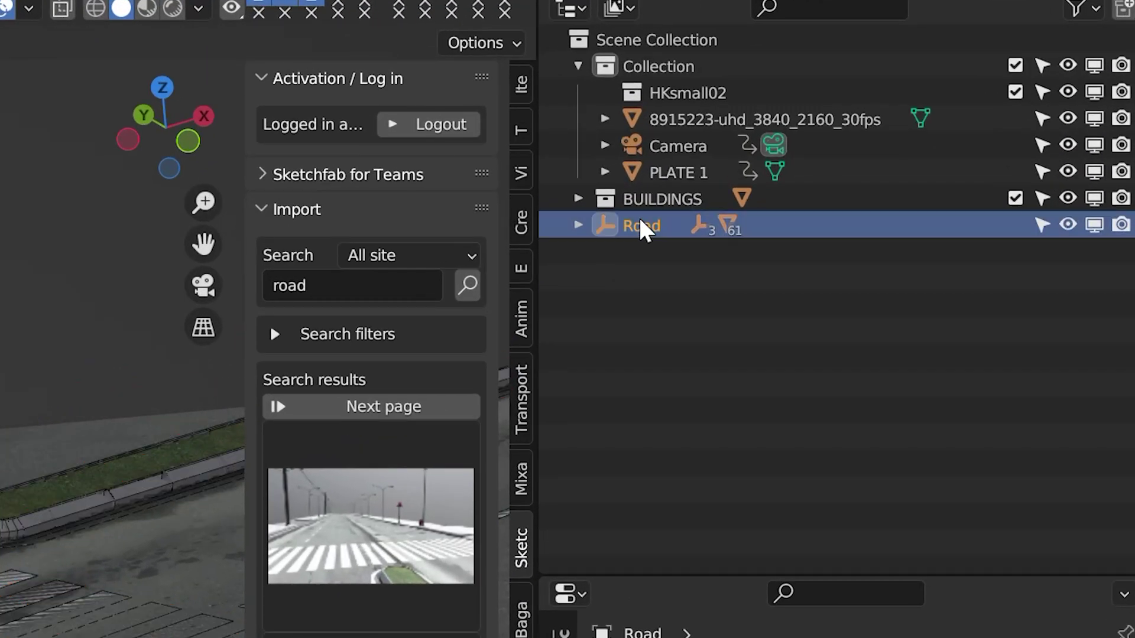
key("s")
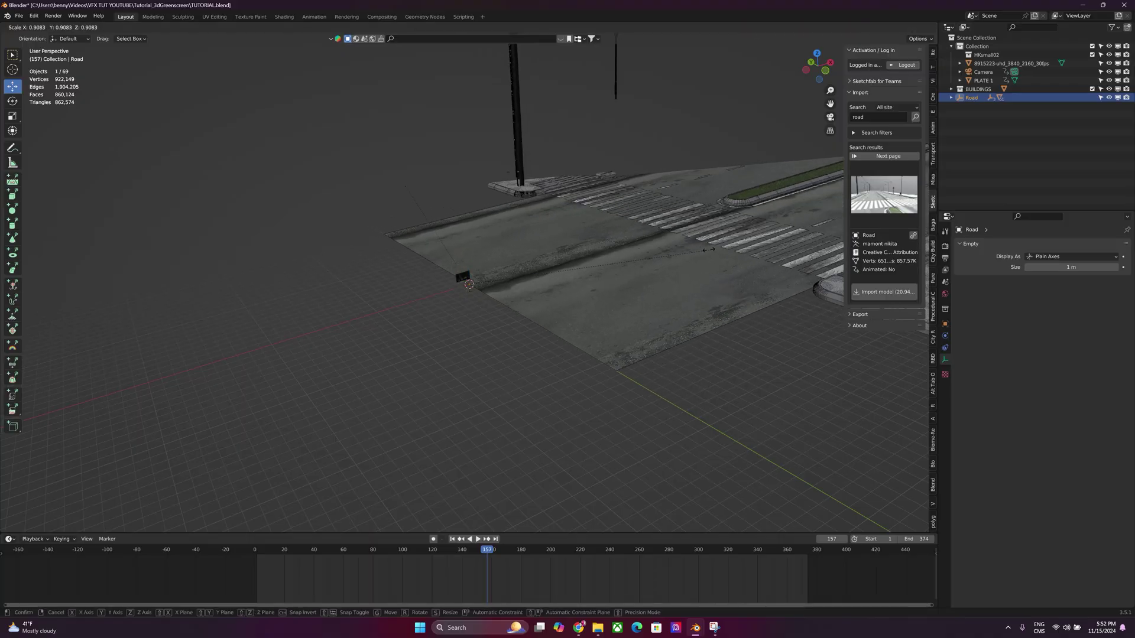
key("Return")
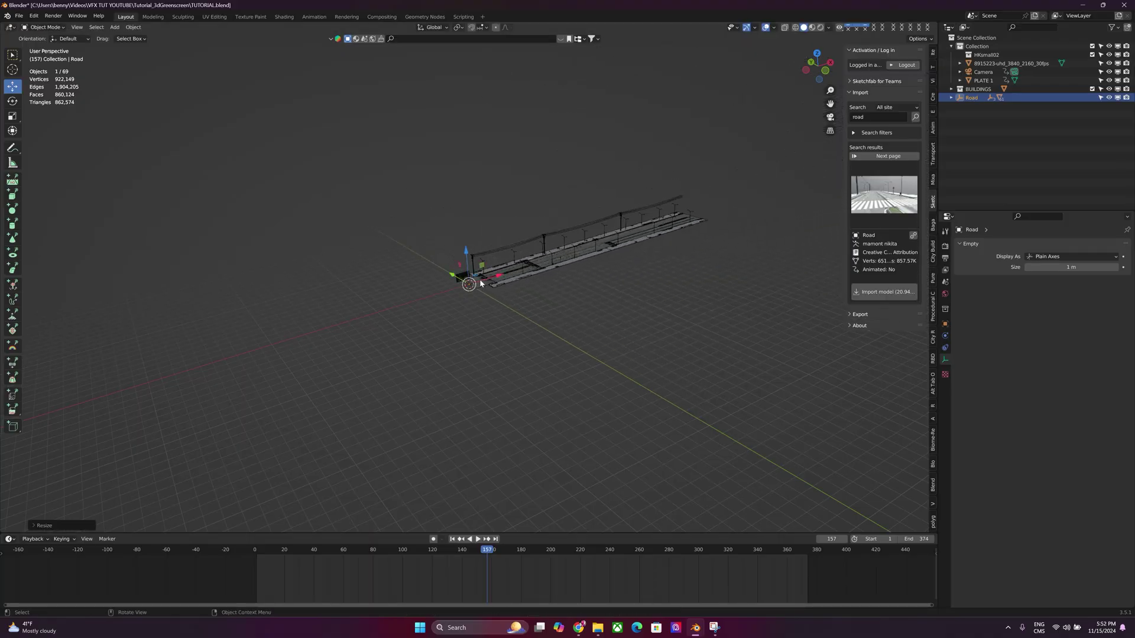
key("KP_0")
key("g")
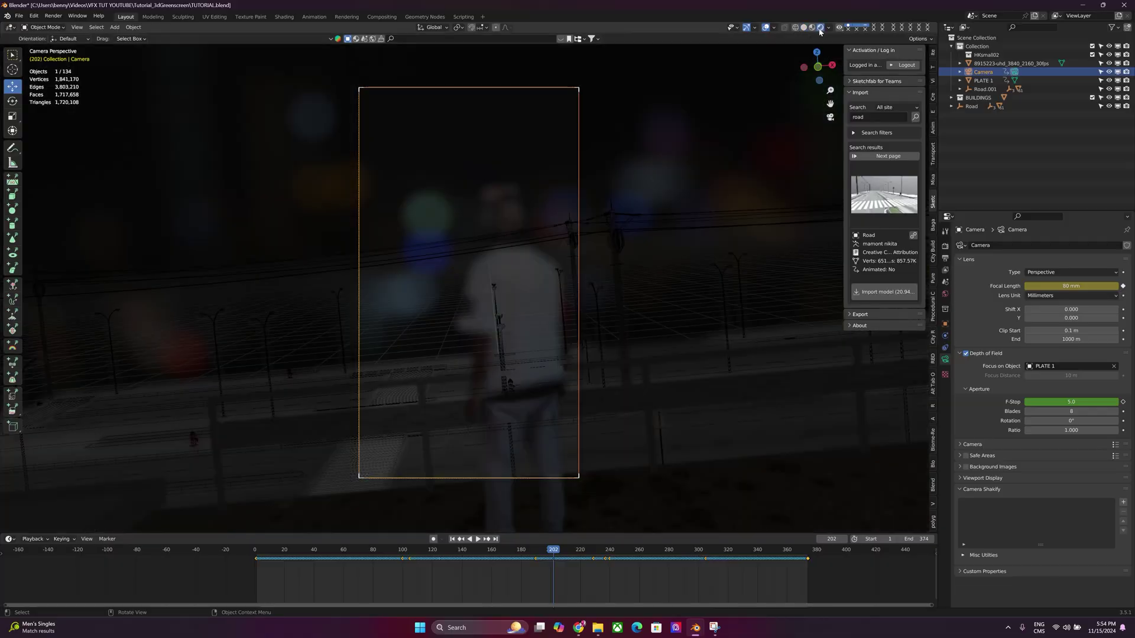
Switch the render engine from Eevee to Cycles in Render Properties and check the render device
left_click(921, 237)
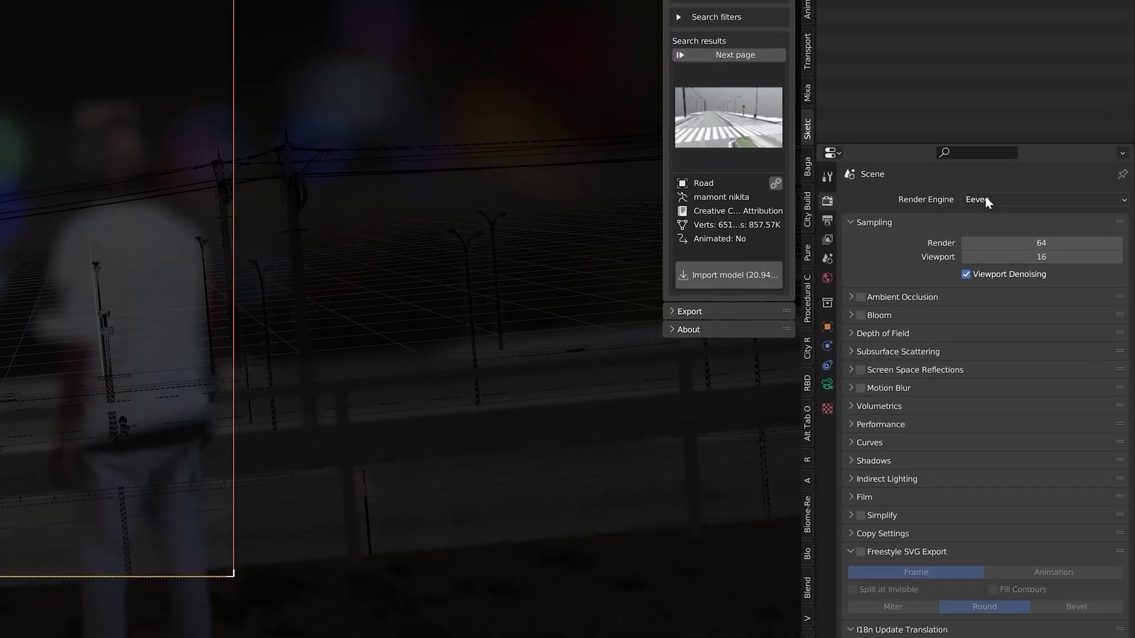
left_click(985, 200)
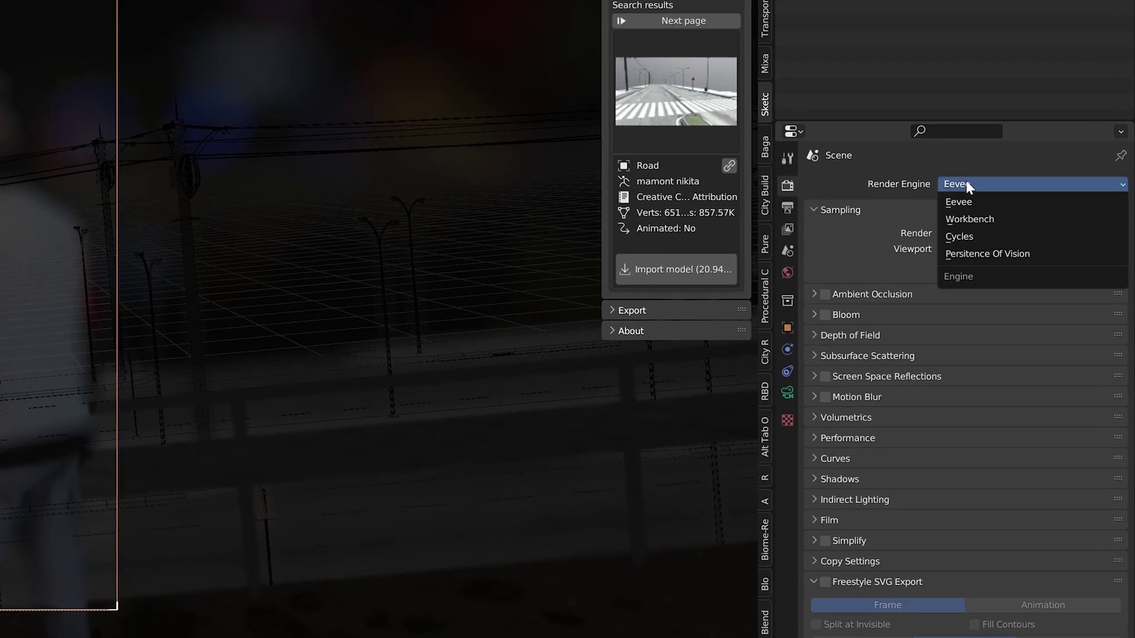
left_click(974, 236)
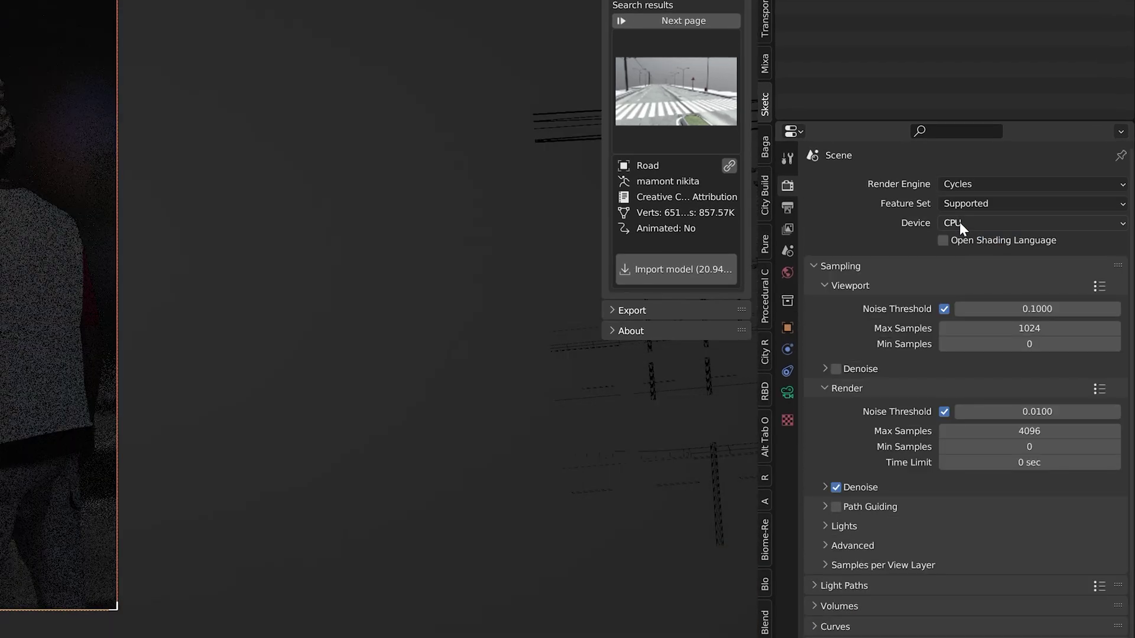
left_click(948, 222)
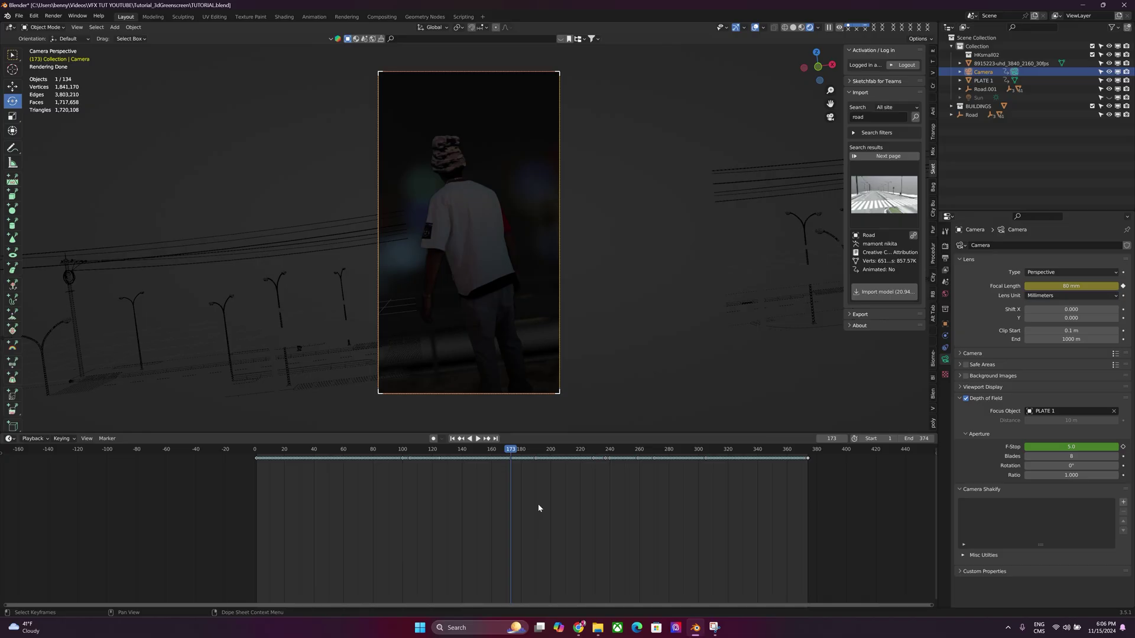
Orbit to an overhead view, return to camera view and select PLATE 1
left_click_drag(817, 65, 666, 209)
left_click_drag(809, 54, 727, 172)
key("KP_0")
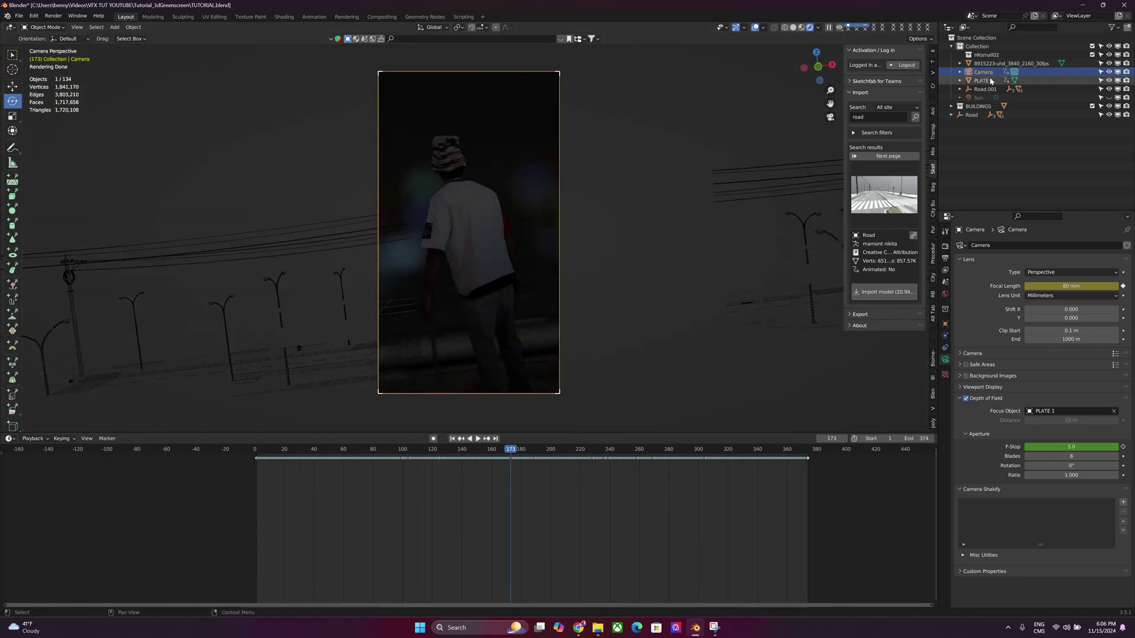
left_click(988, 81)
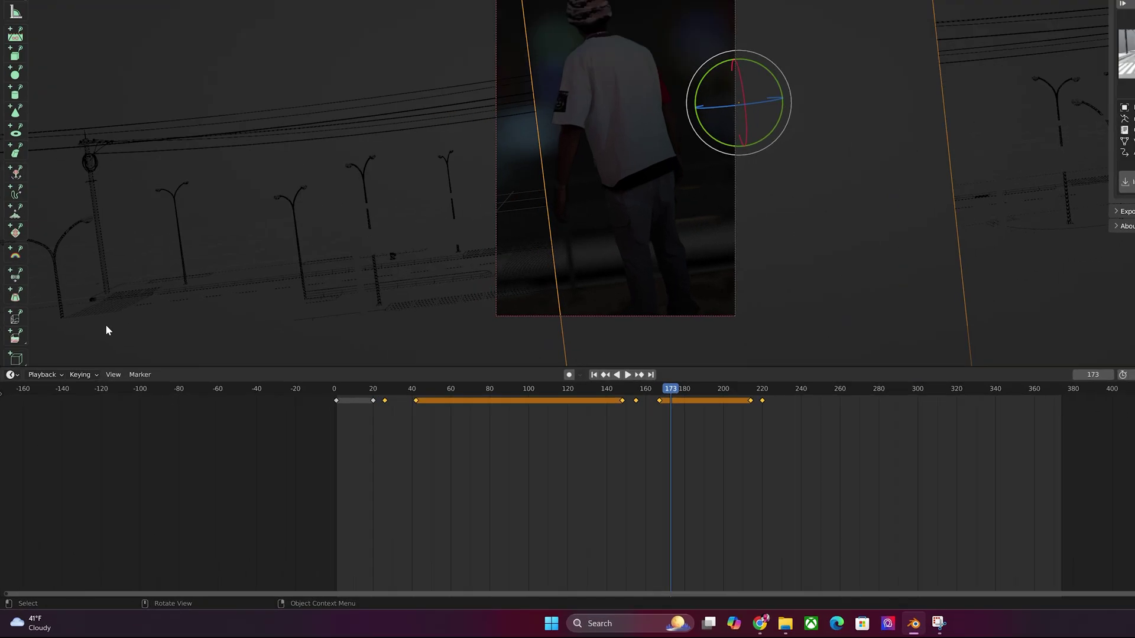
Turn the bottom timeline into a Shader Editor and connect PLATE 1's footage Color to Emission
left_click(10, 438)
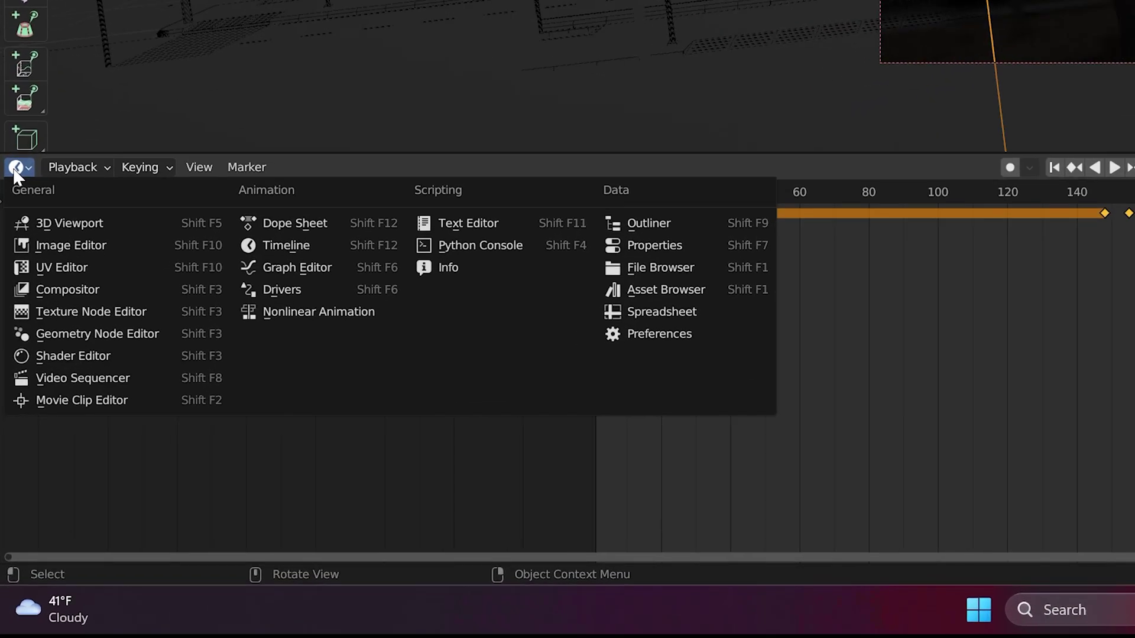
left_click(66, 357)
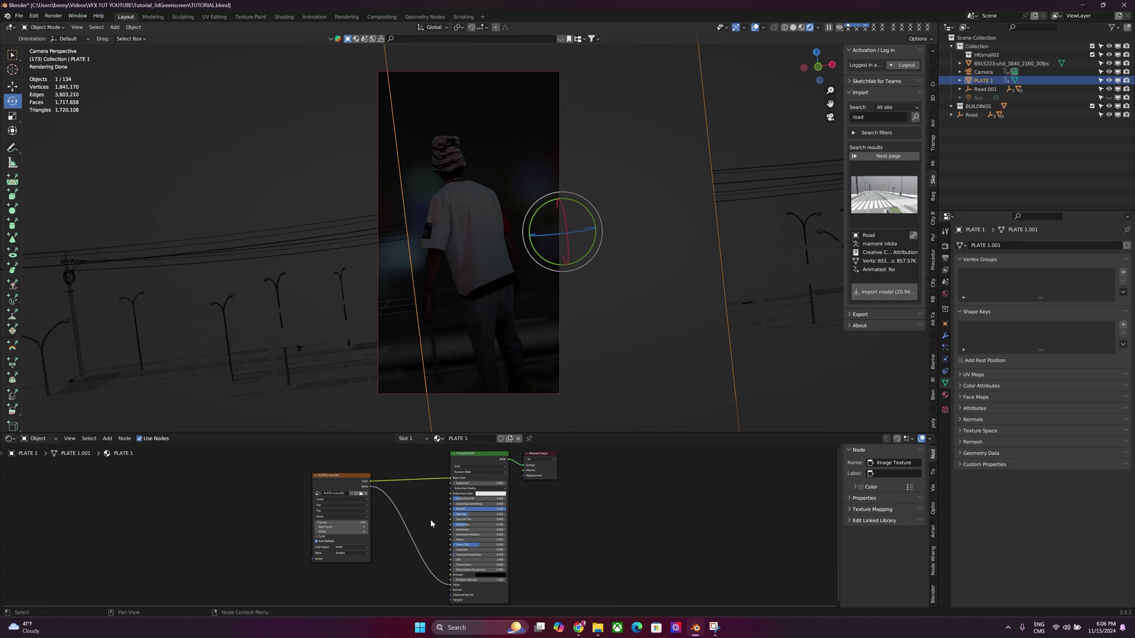
scroll(431, 524, "up", 2)
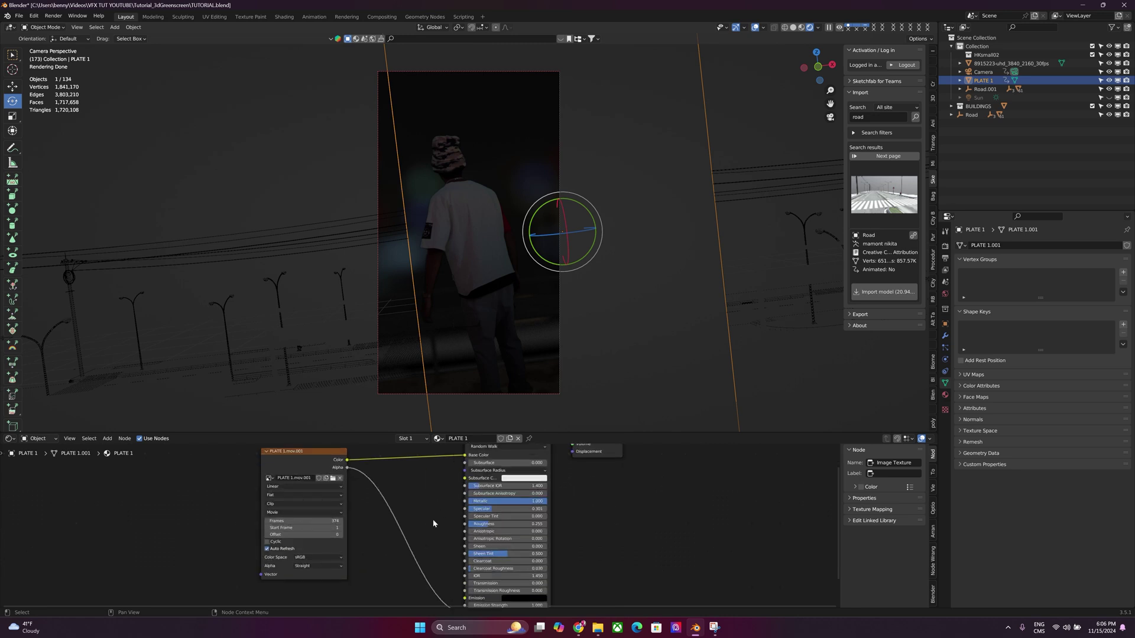
scroll(441, 510, "up", 2, "shift")
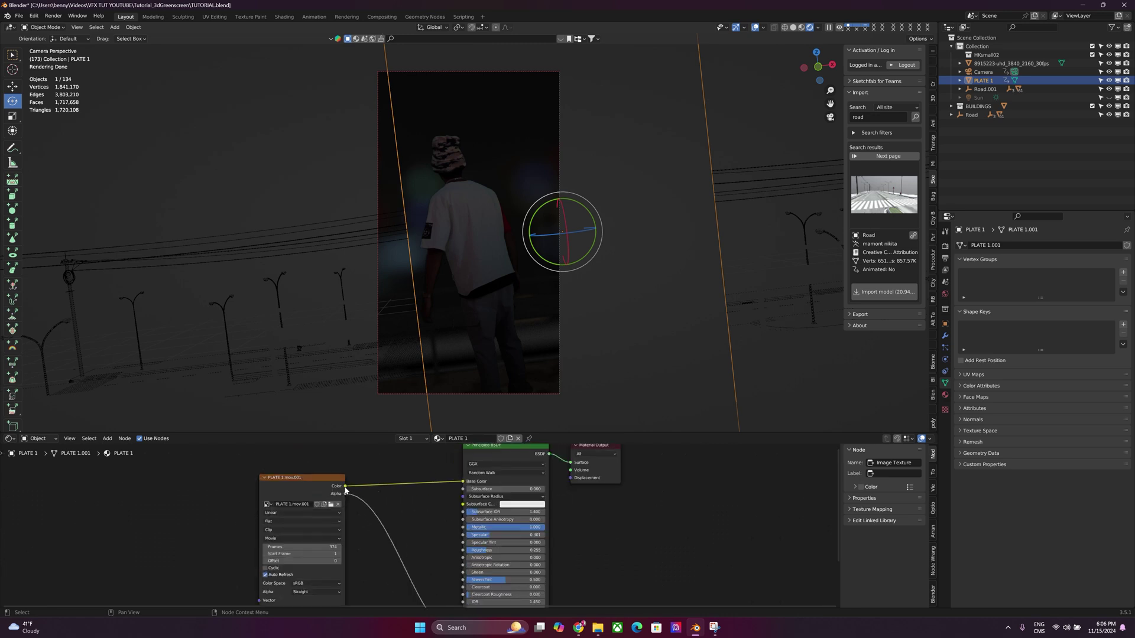
left_click(318, 488)
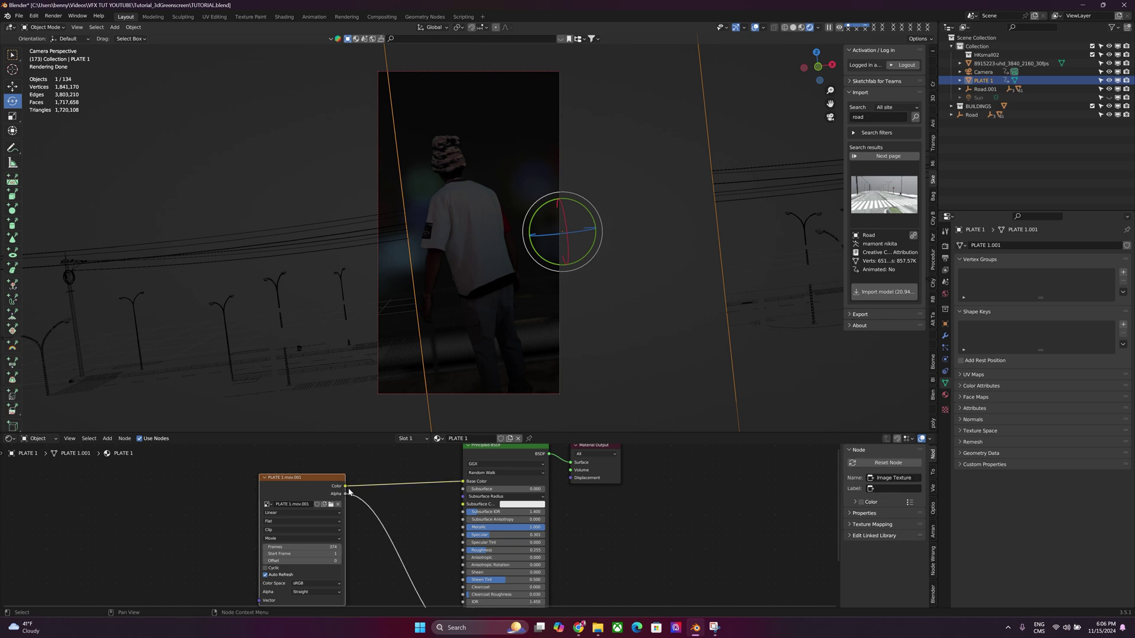
left_click_drag(346, 486, 463, 564)
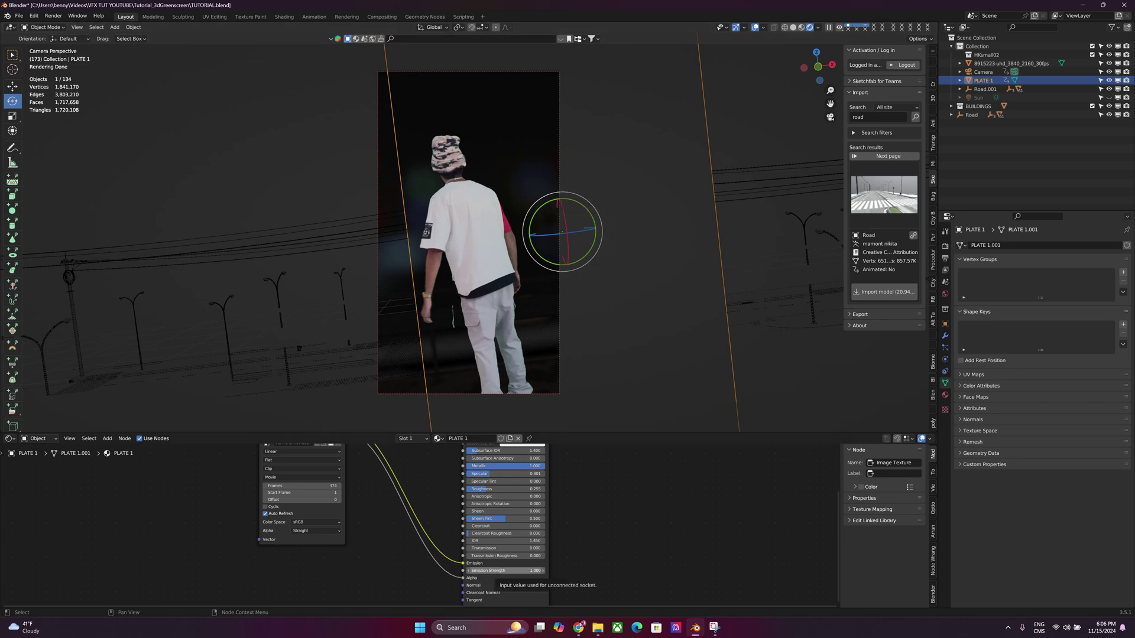
Set PLATE 1's Emission Strength to 0.2 and lower Specular to about 0.249
left_click(505, 571)
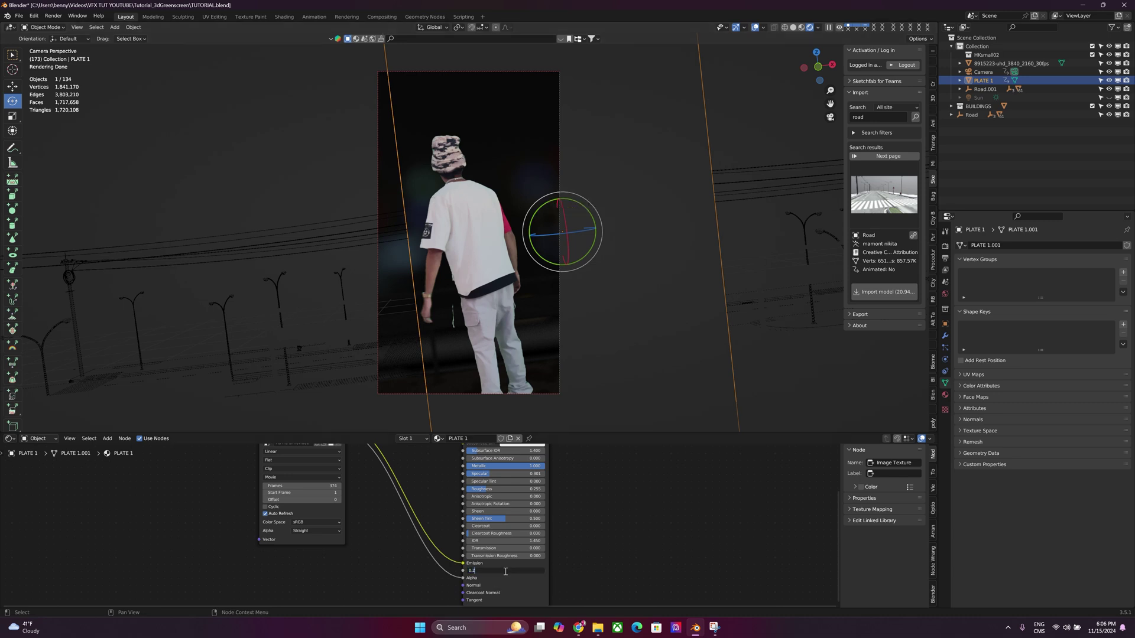
type("0.2")
key("Return")
middle_click_drag(587, 477, 587, 503)
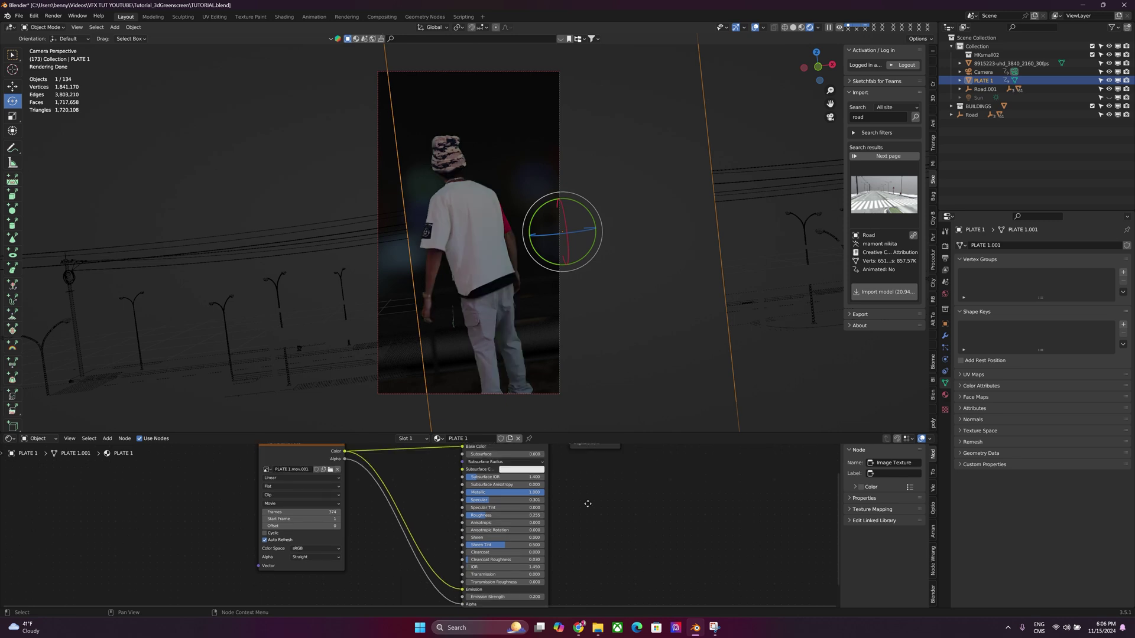
scroll(482, 496, "up", 3)
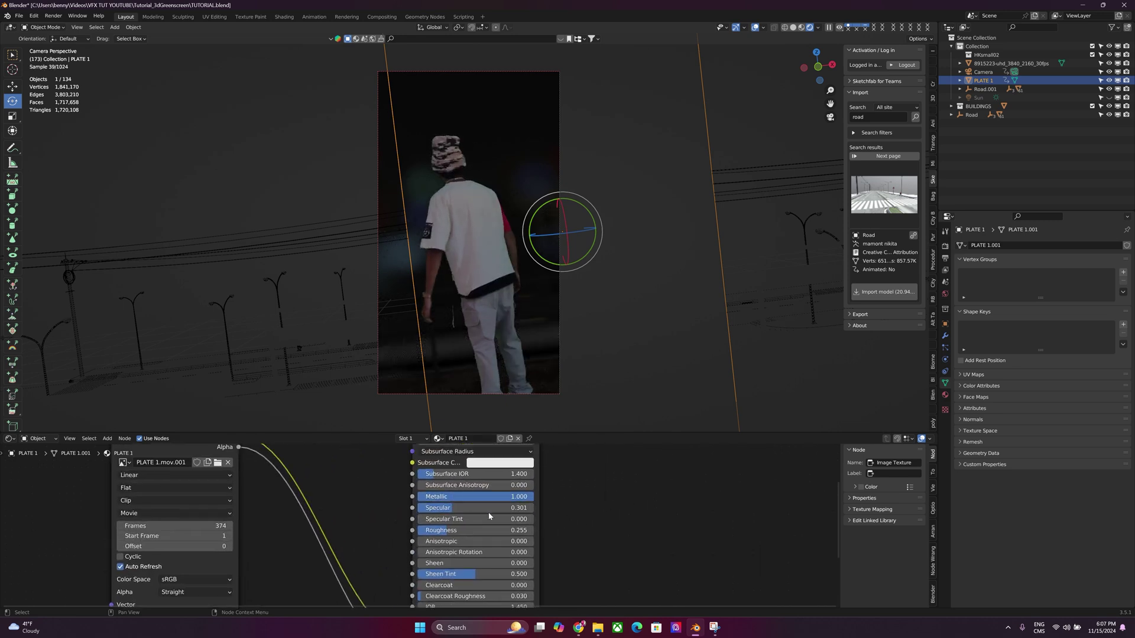
left_click_drag(510, 507, 441, 531)
key("Escape")
scroll(416, 521, "down", 3)
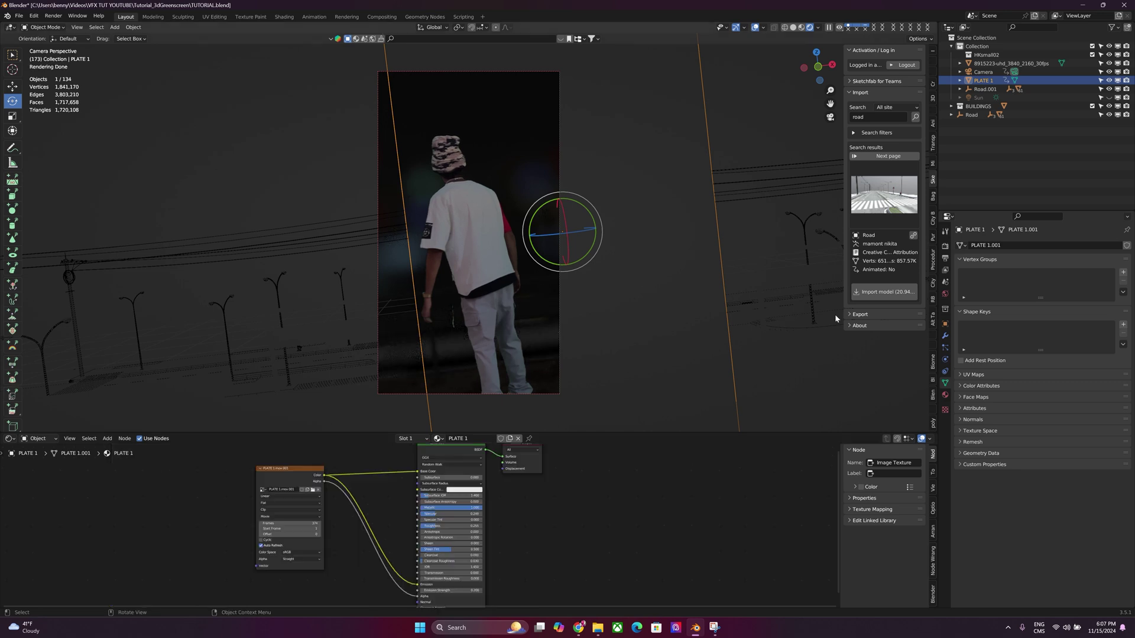
Select the 8915223-uhd_3840_2160_30fps background clip and connect its Image Texture Color to Emission
left_click(1004, 63)
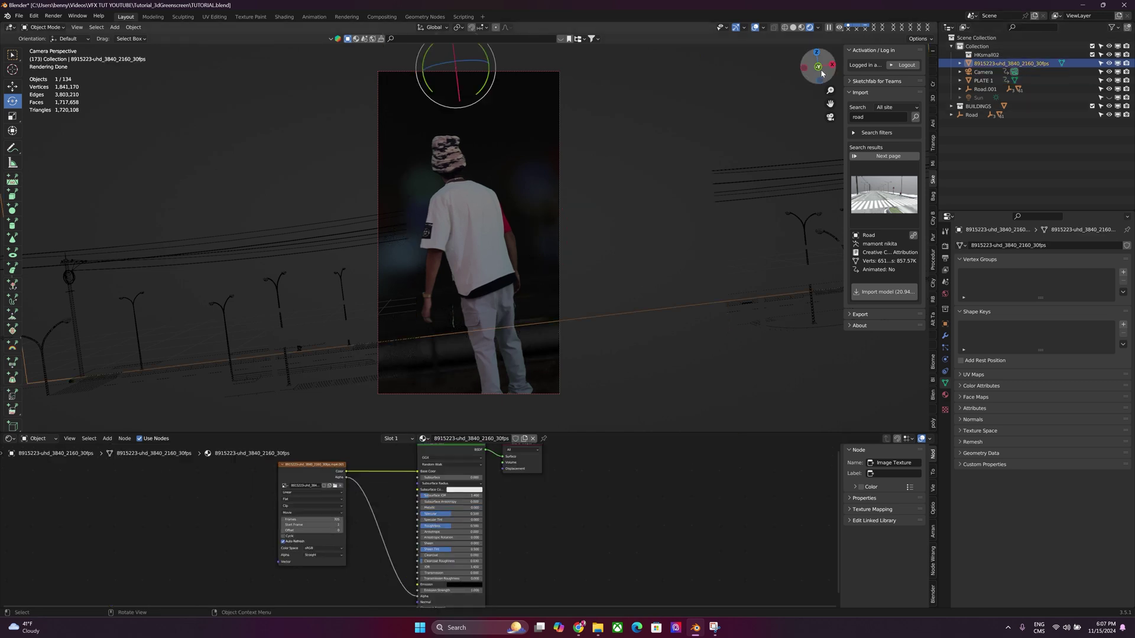
left_click_drag(824, 70, 479, 100)
scroll(352, 542, "up", 2)
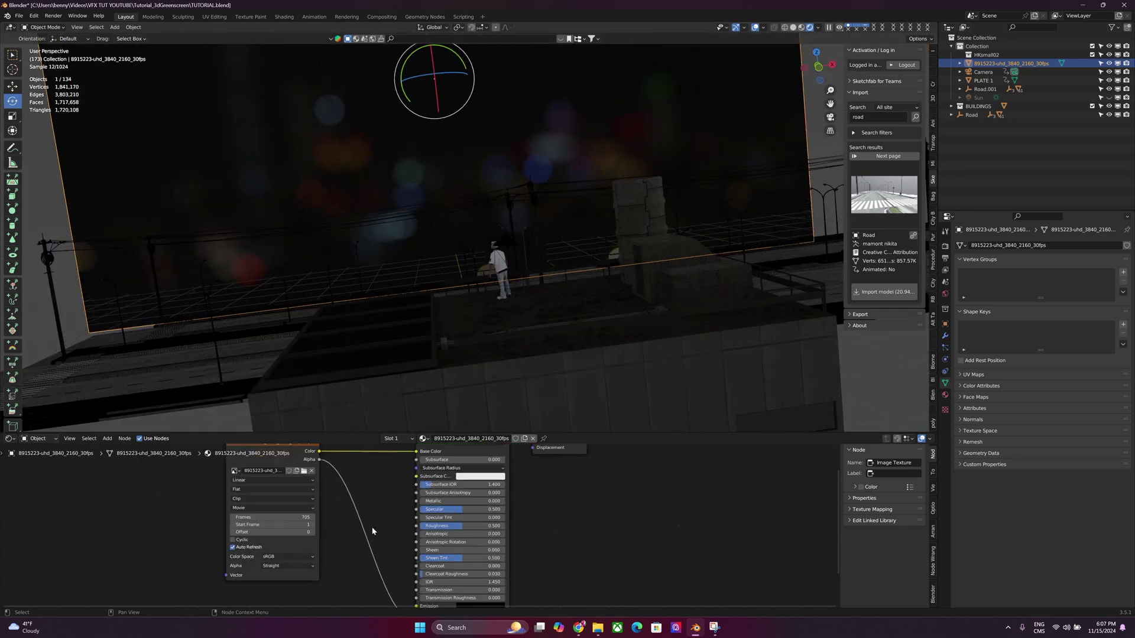
middle_click_drag(374, 478, 377, 516)
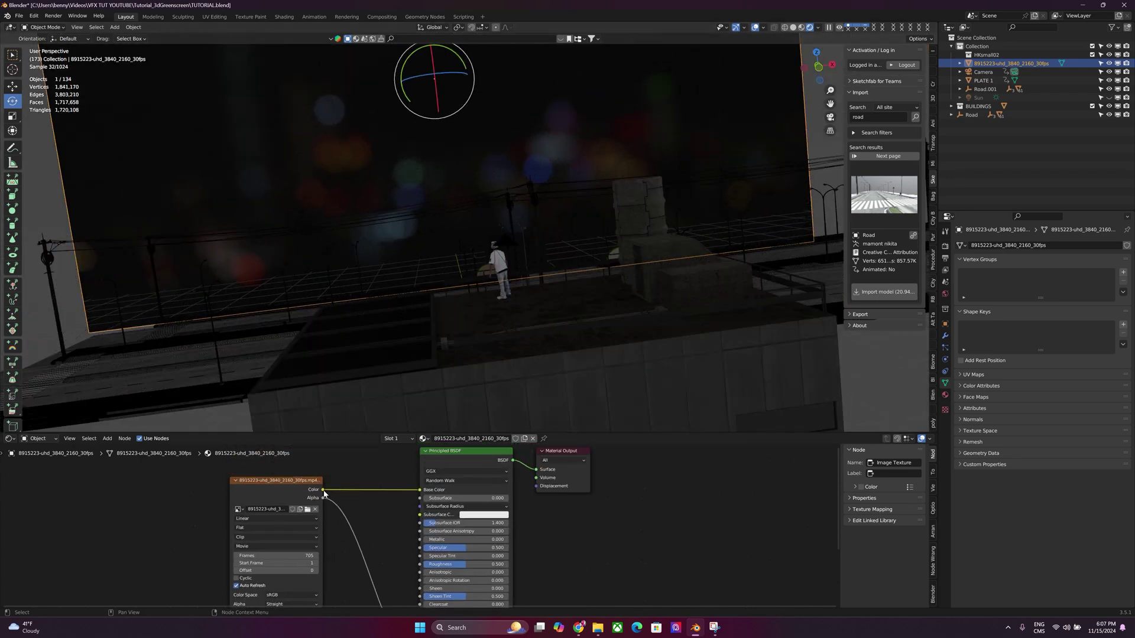
left_click_drag(322, 491, 420, 543)
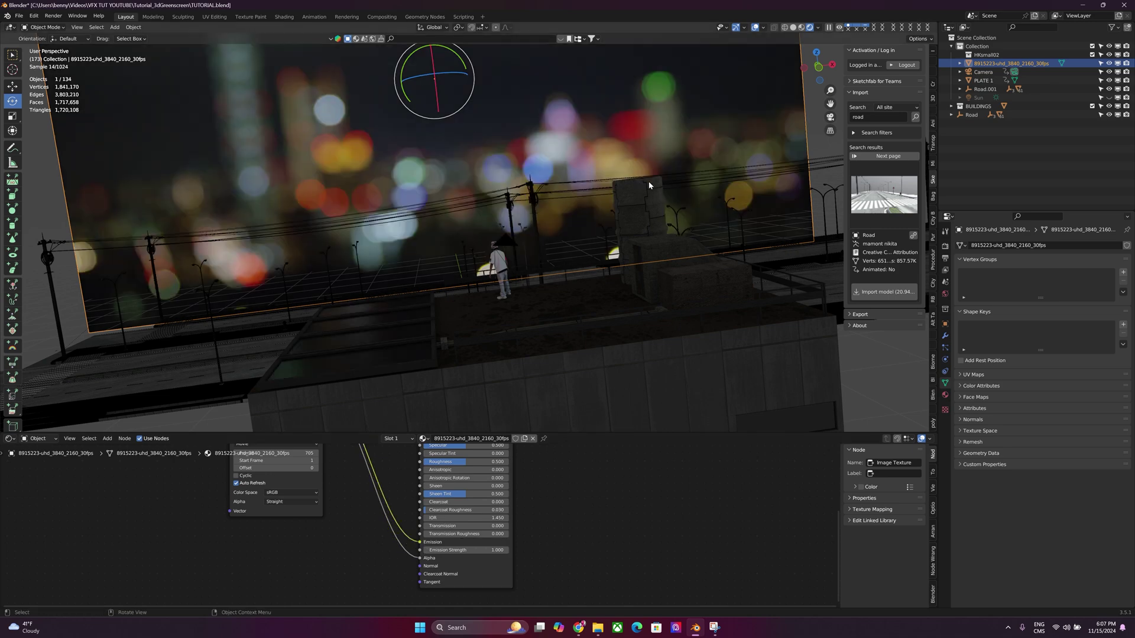
Return to camera view and keep the clip's Emission Strength at 1.0
key("KP_0")
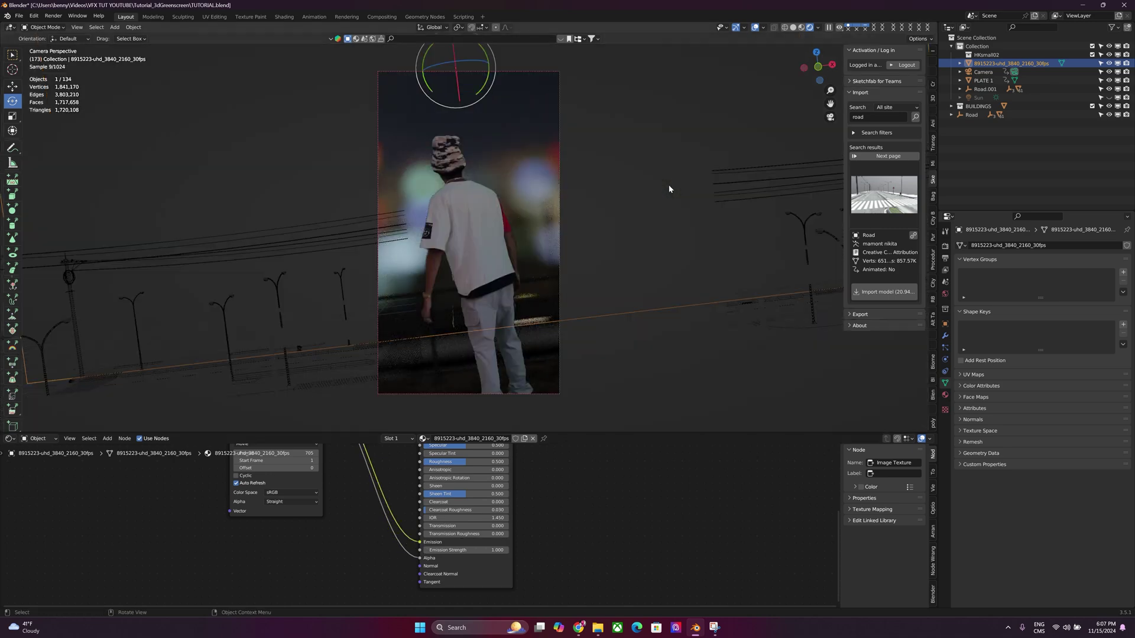
left_click(474, 551)
key("Return")
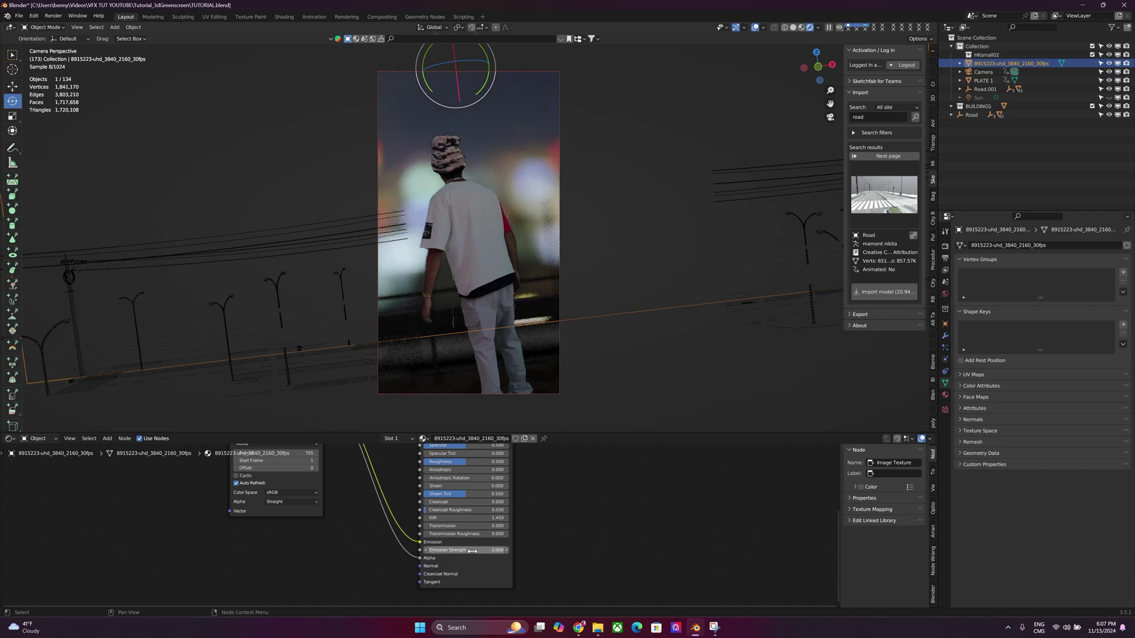
left_click(9, 439)
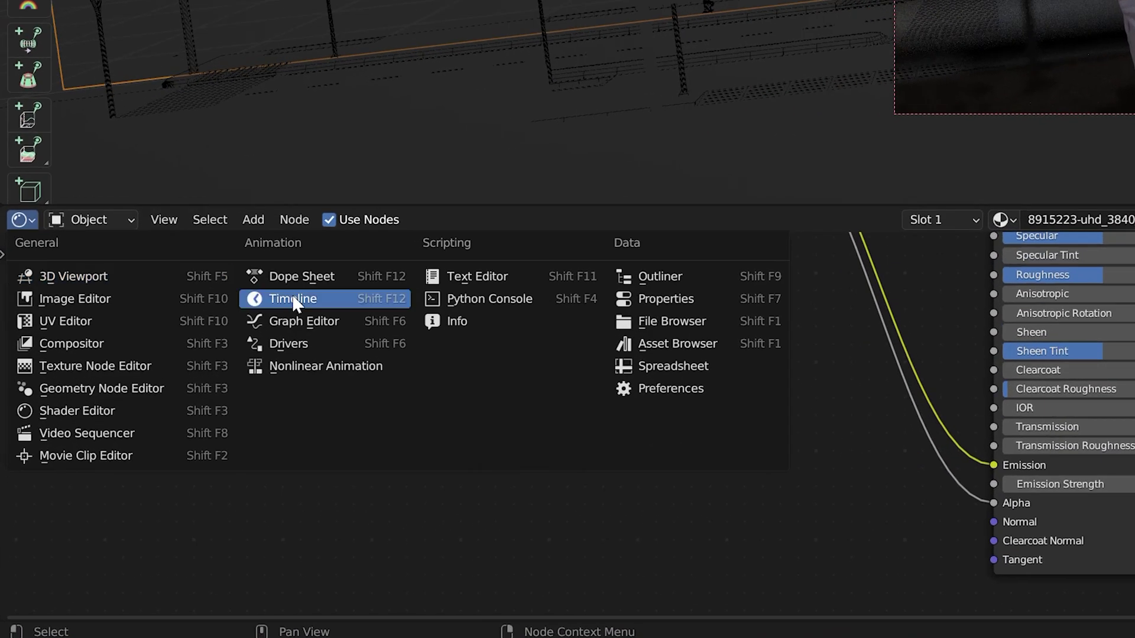
Restore the Timeline, scrub through frames 1, 142, 244 and 317, then play the shot
left_click(294, 299)
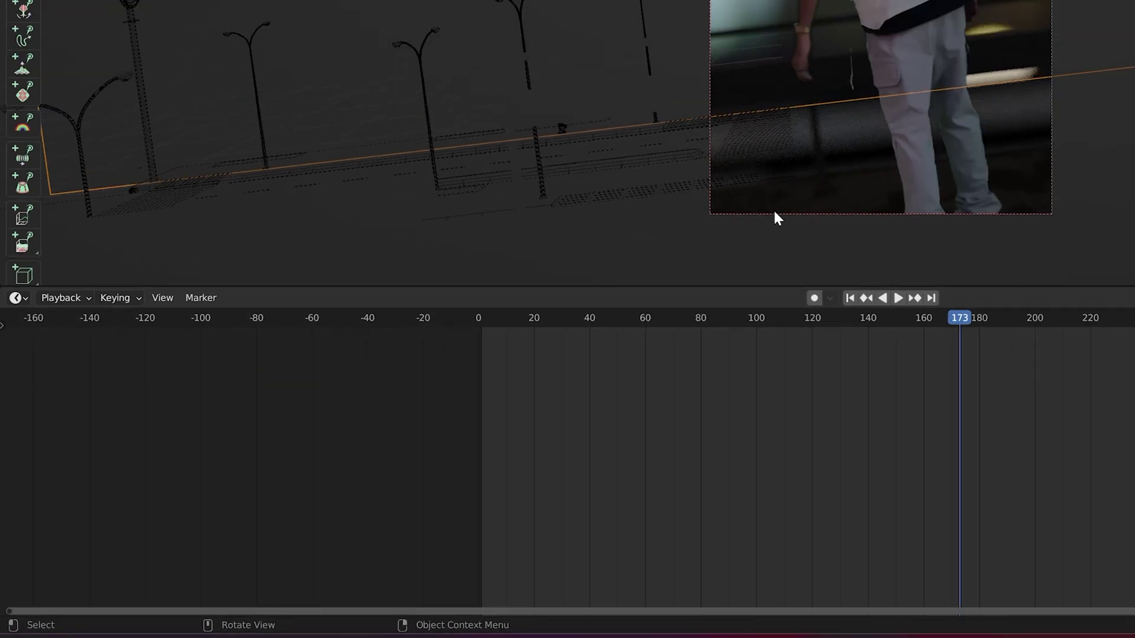
left_click(257, 450)
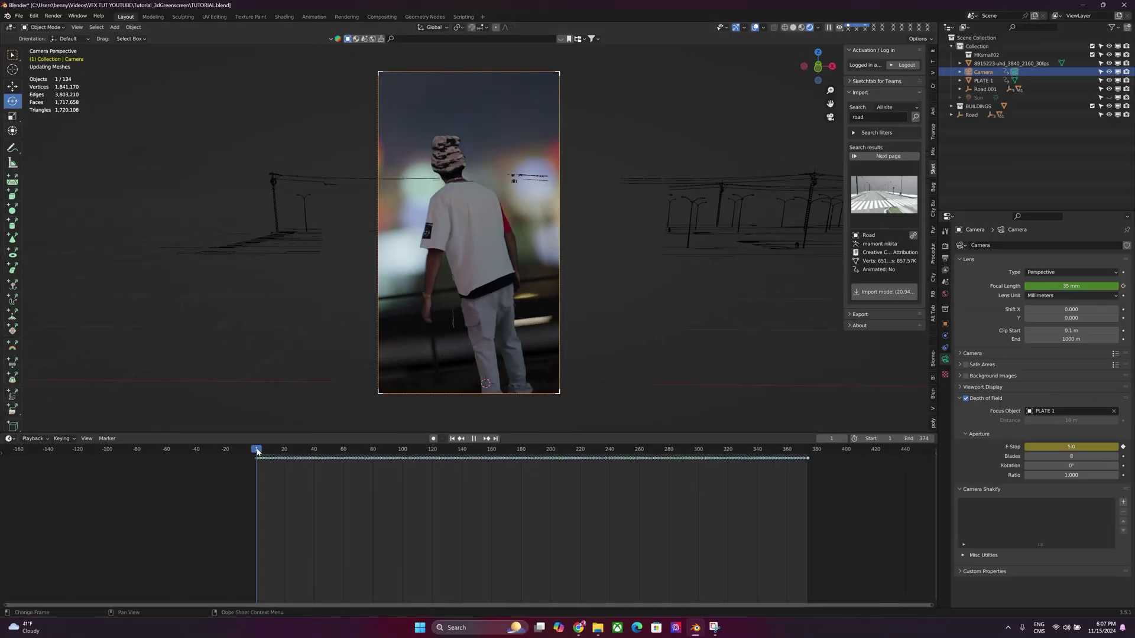
left_click_drag(257, 451, 504, 453)
left_click_drag(615, 634, 885, 633)
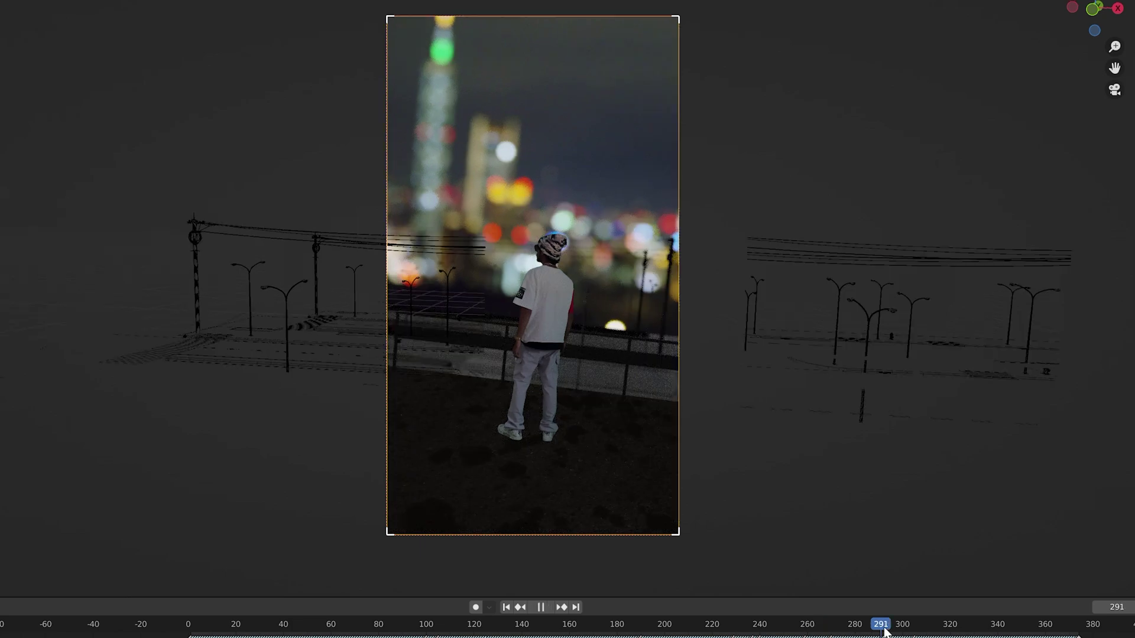
left_click(944, 630)
key("space")
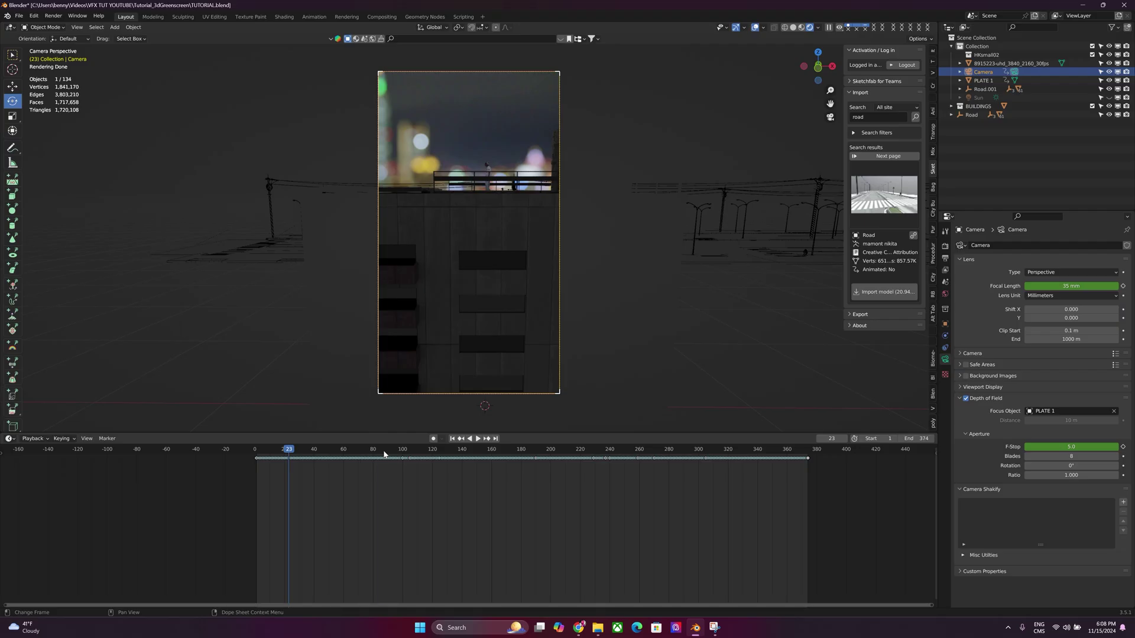
Go to frame 86 and add a Sun light to the scene
left_click(383, 455)
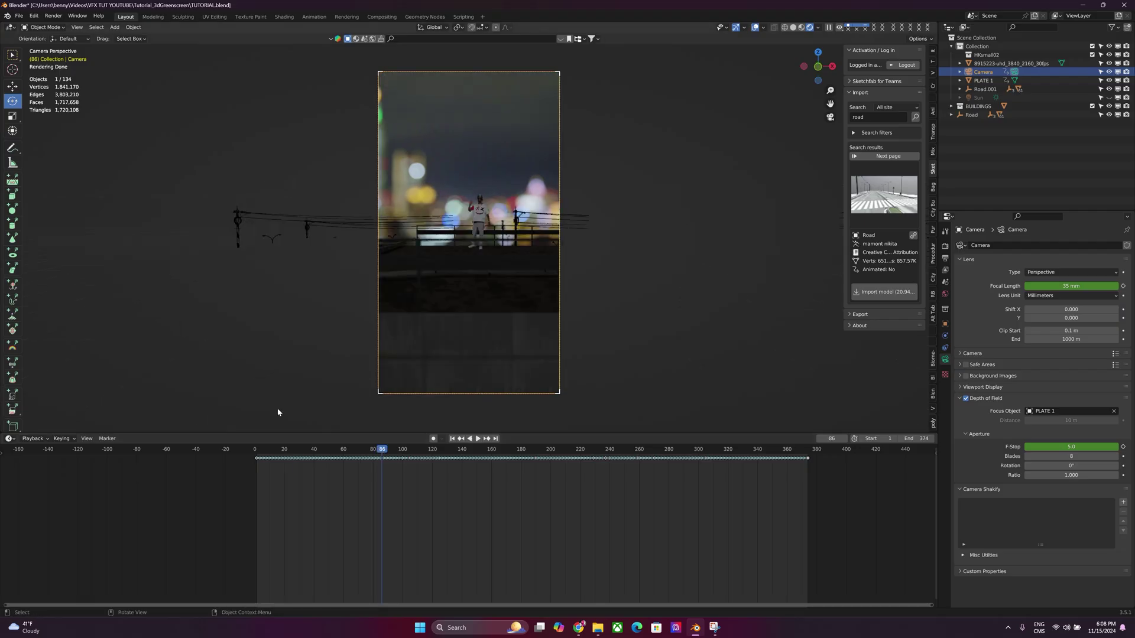
left_click(12, 69)
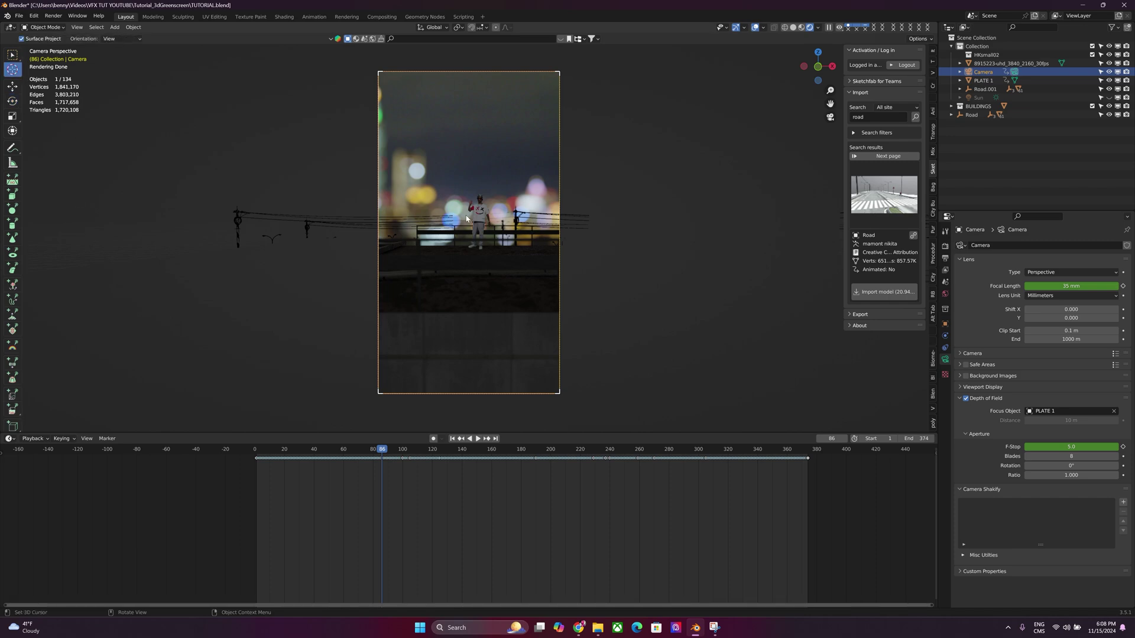
left_click(12, 116)
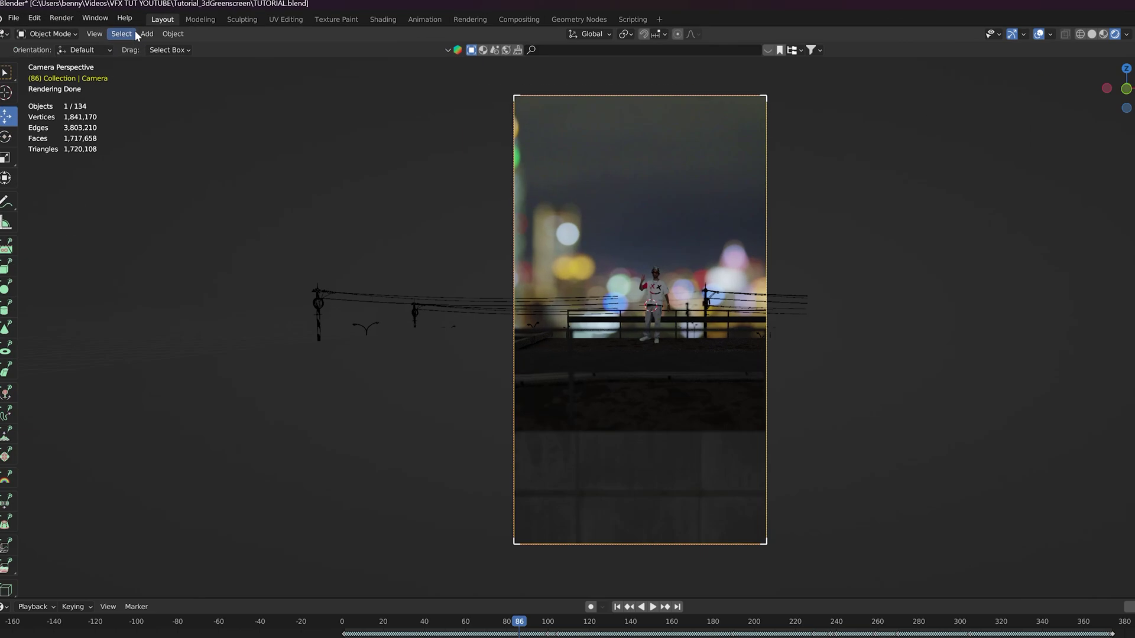
left_click(115, 27)
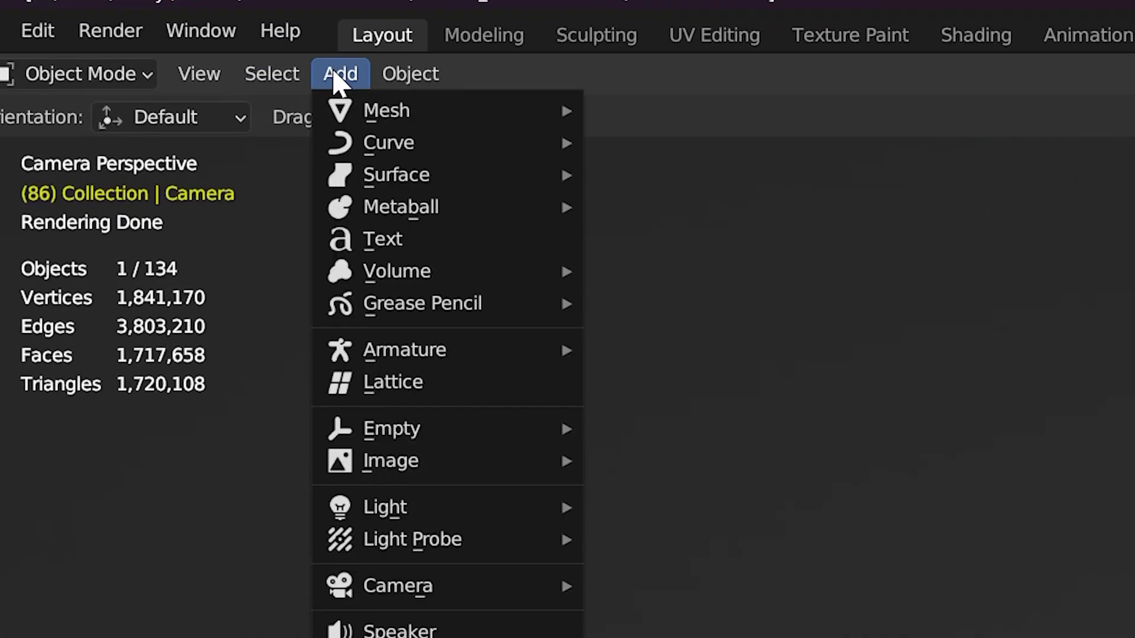
mouse_move(378, 517)
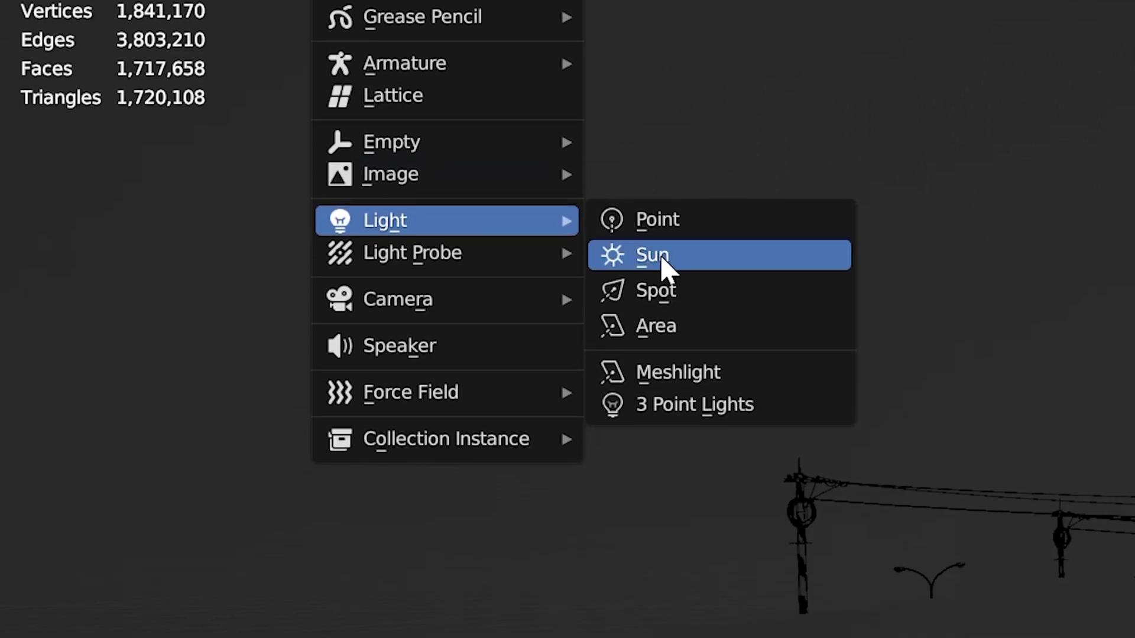
left_click(660, 259)
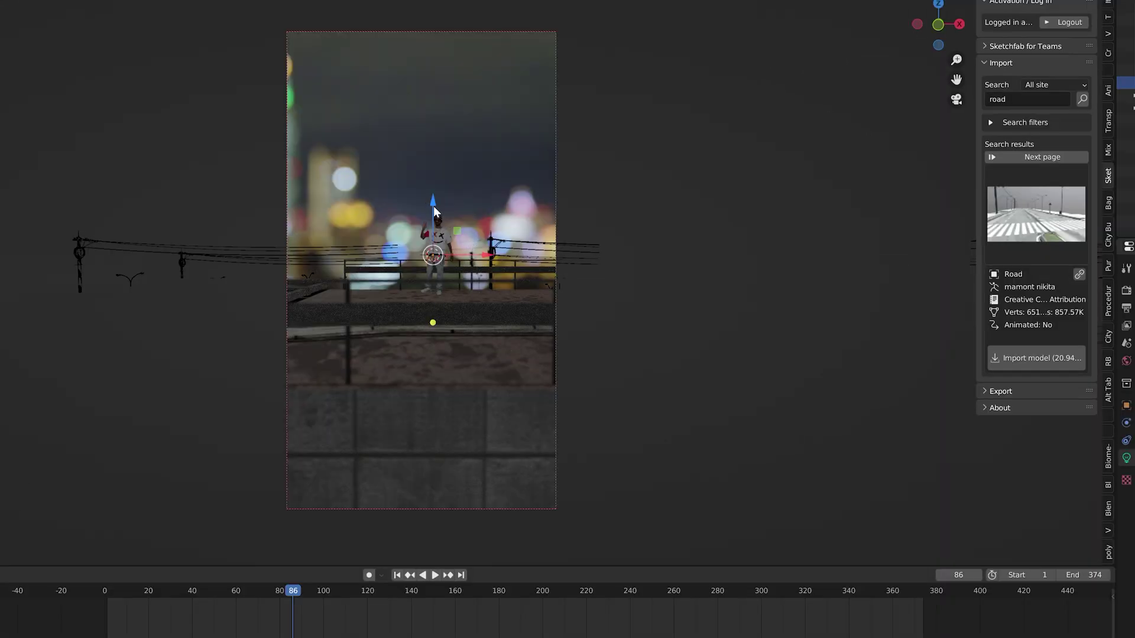
Raise the sun high above the rooftop, rotate it down, and preview frames 130 and 162
left_click_drag(432, 205, 432, 57)
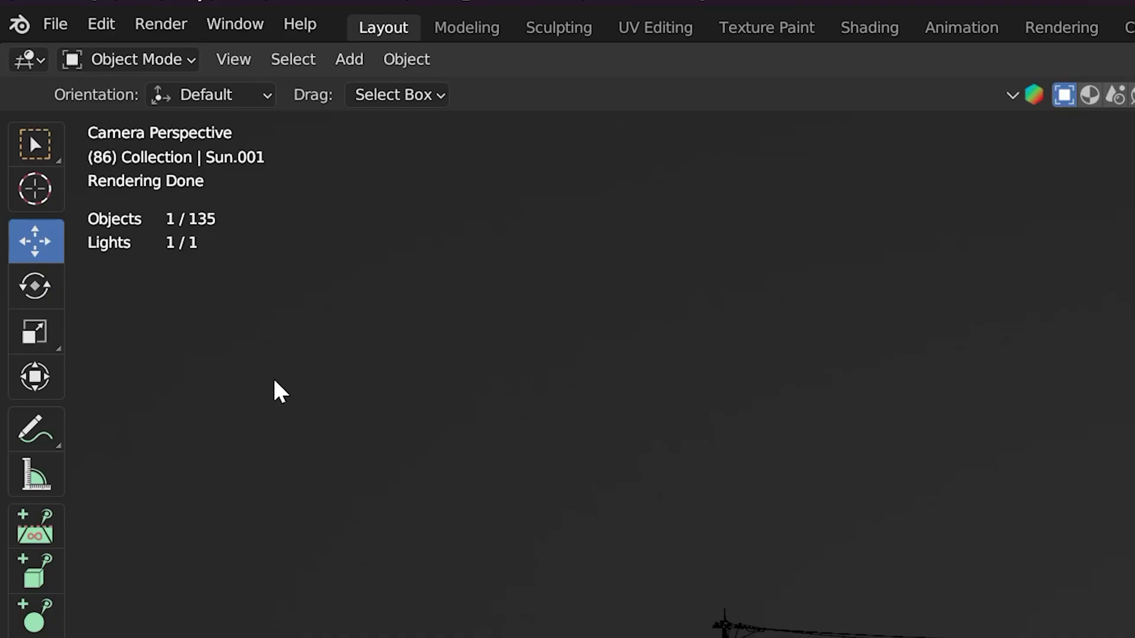
left_click(36, 286)
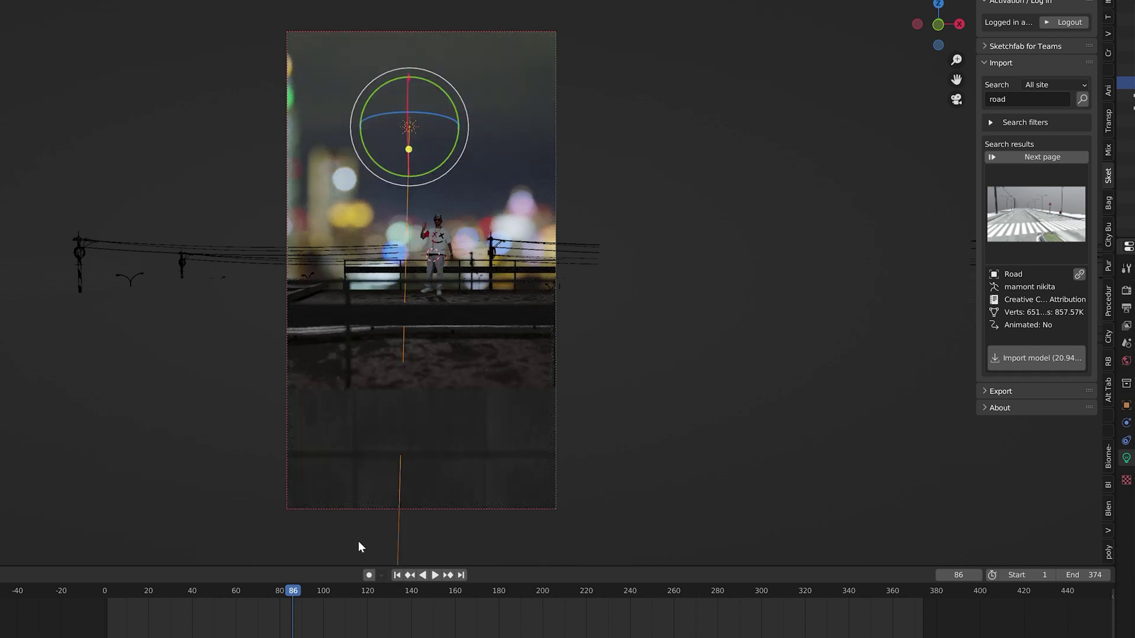
left_click(390, 591)
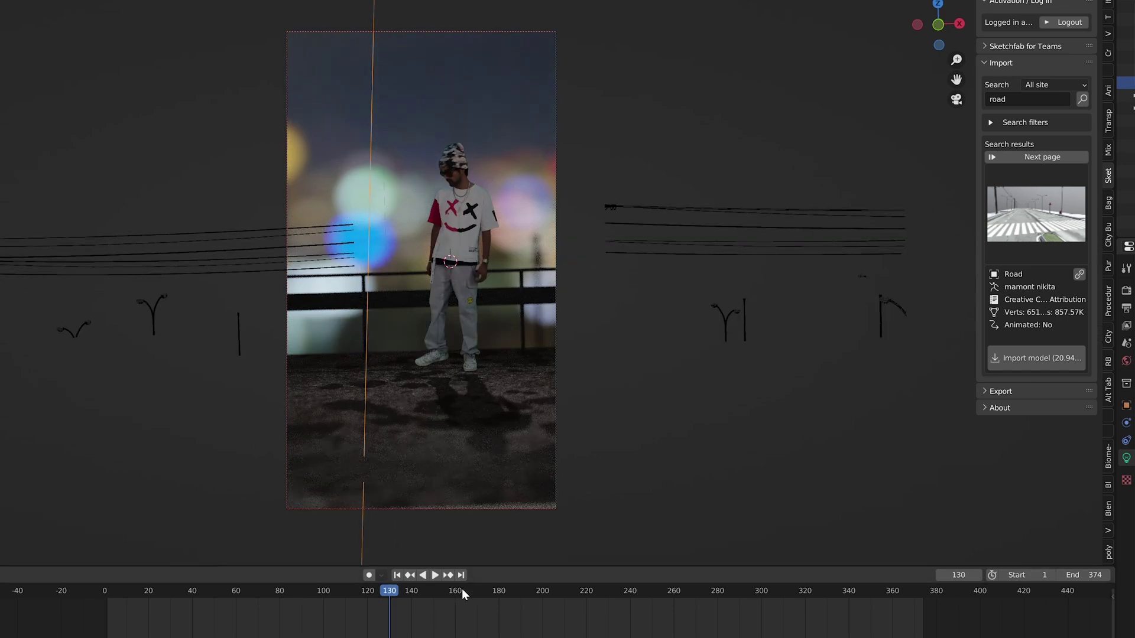
left_click(459, 597)
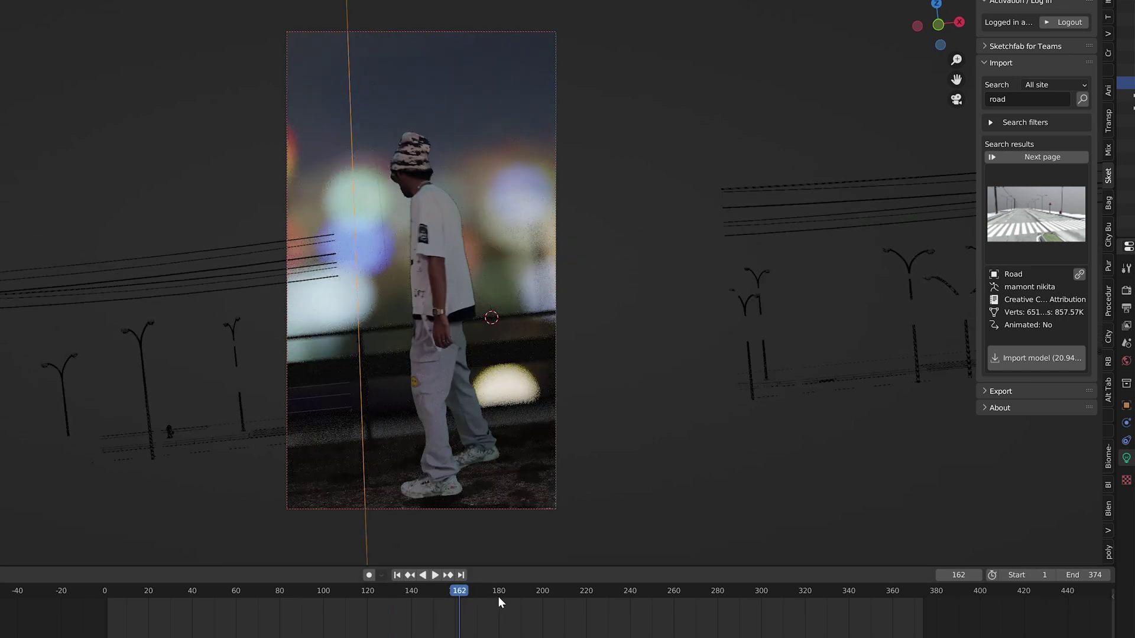
Check frames 320 and 258, then enable Shadow Caustics and tint the sun pale cyan
left_click(804, 593)
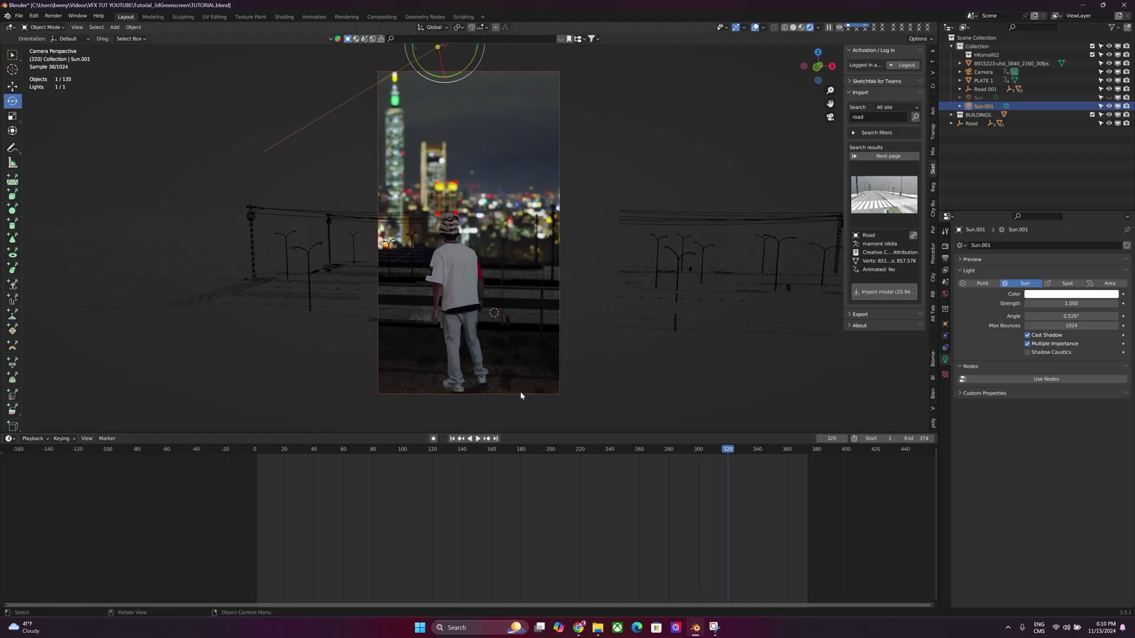
left_click(633, 449)
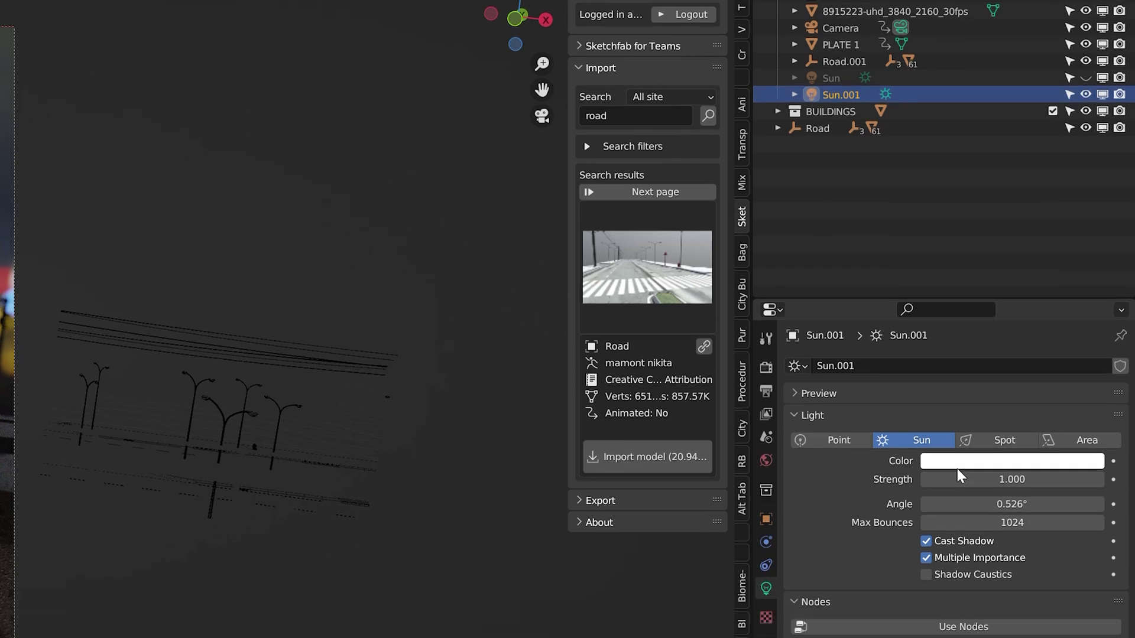
left_click(926, 575)
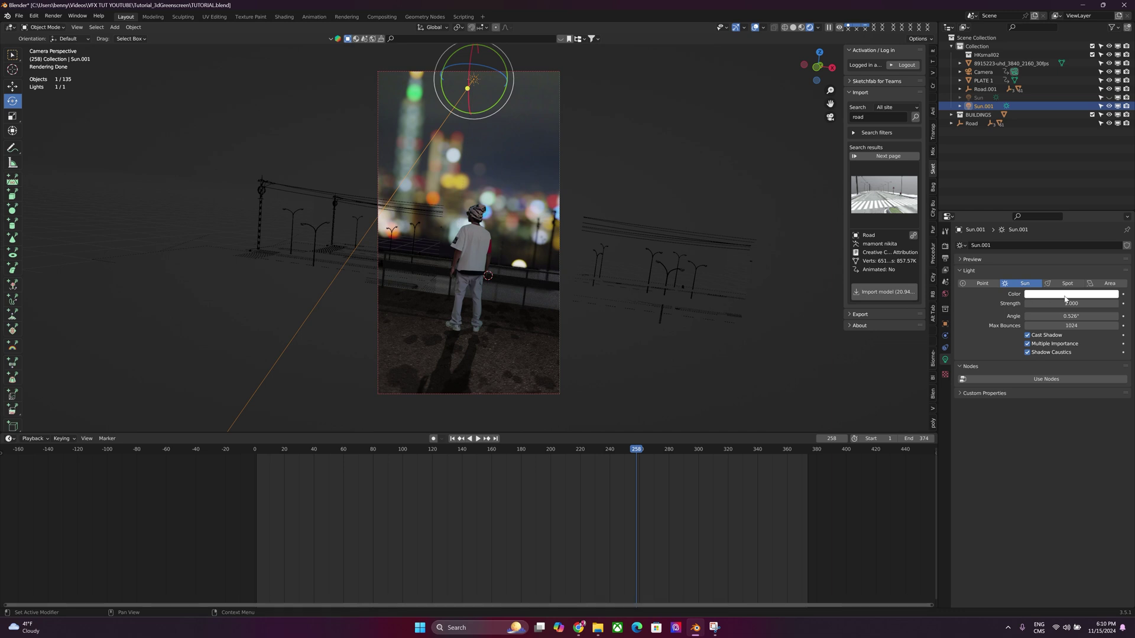
left_click(1065, 299)
left_click(1075, 204)
left_click_drag(1075, 204, 1076, 202)
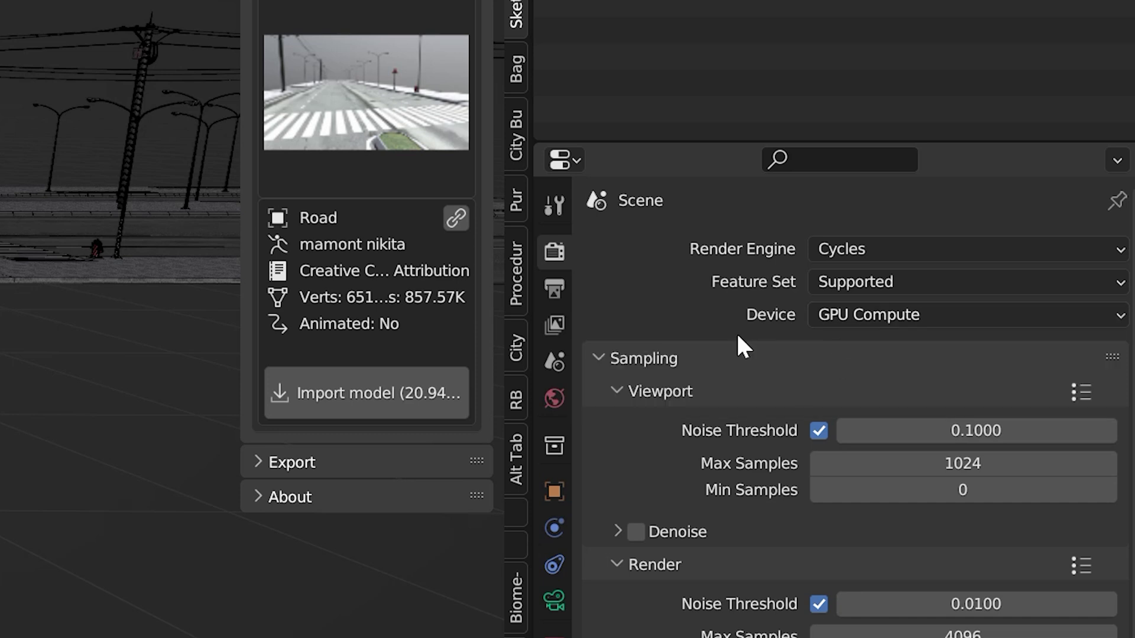
Set the Cycles render max samples to 120 and the noise threshold to 0.012
scroll(685, 484, "down", 5)
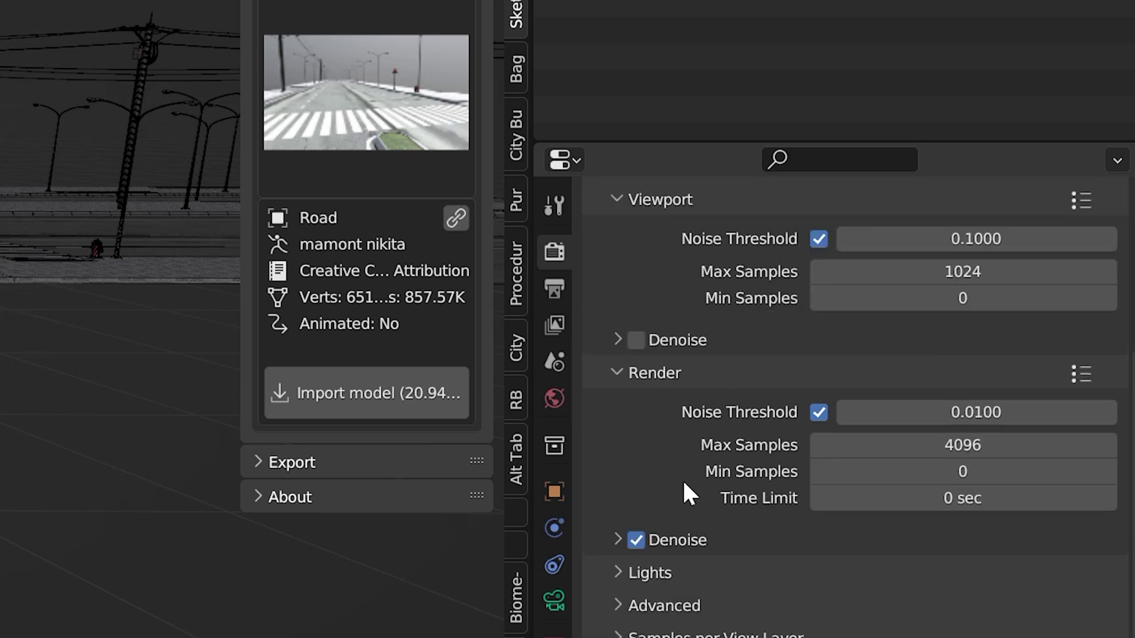
left_click(649, 373)
left_click(618, 540)
scroll(615, 540, "down", 4)
left_click(965, 447)
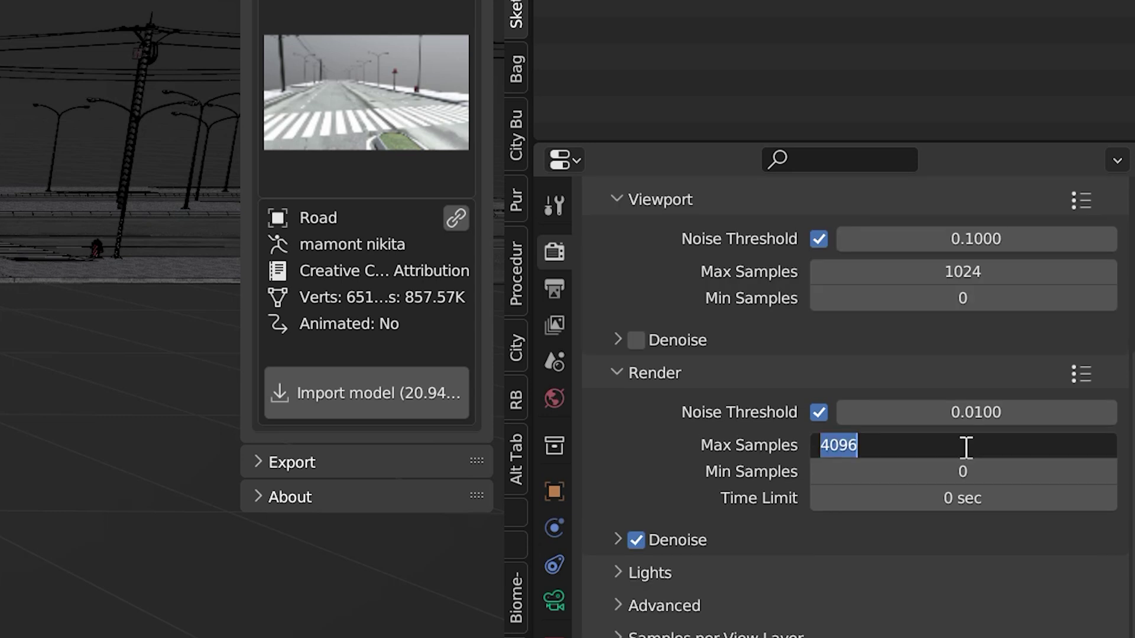
type("120")
key("Return")
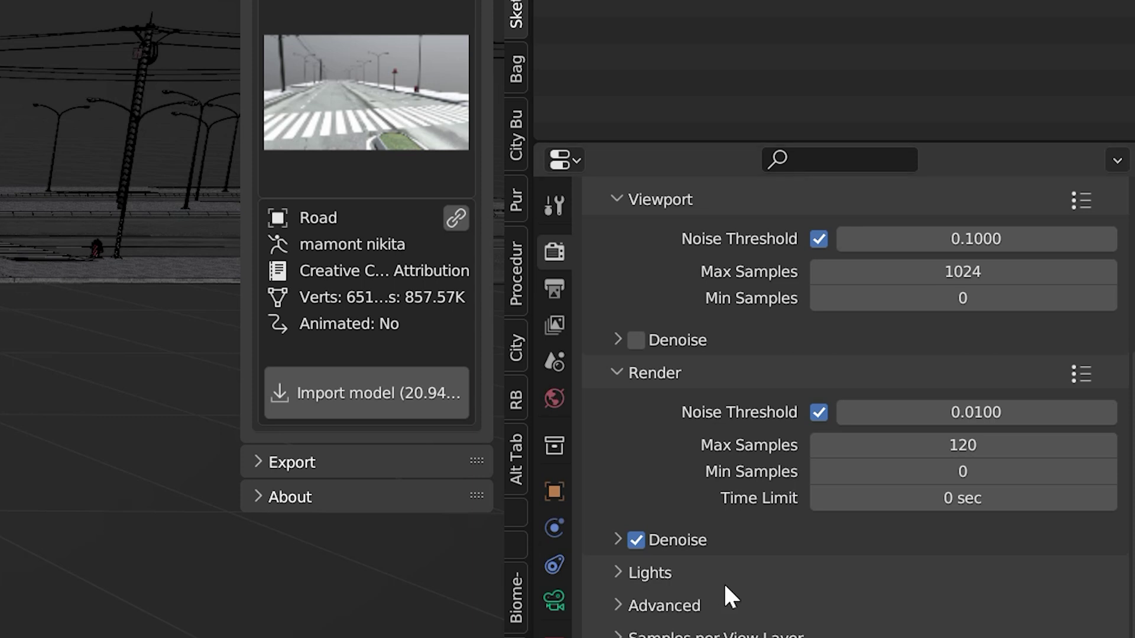
left_click(1019, 413)
left_click(1020, 415)
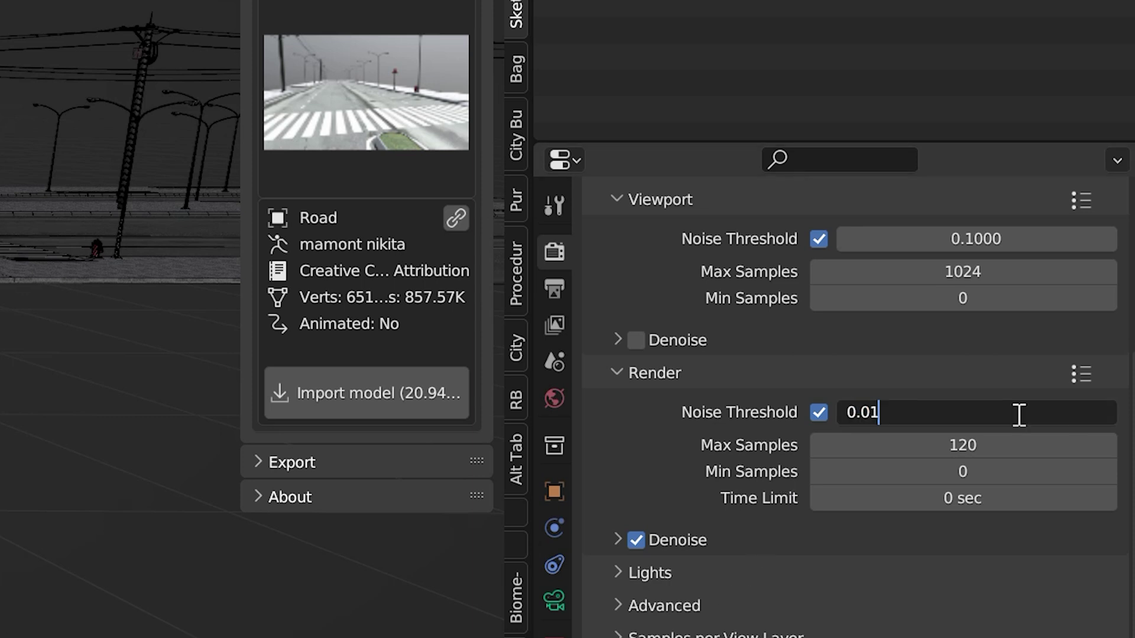
type("2")
key("Return")
Choose OptiX as the render denoiser
left_click(616, 543)
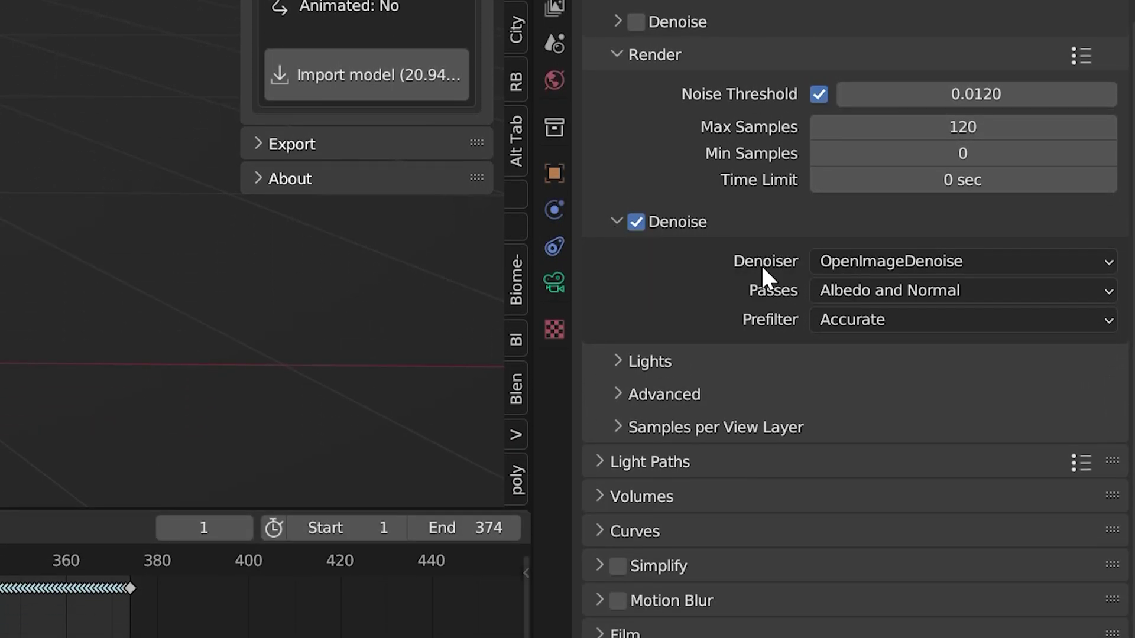
left_click(871, 261)
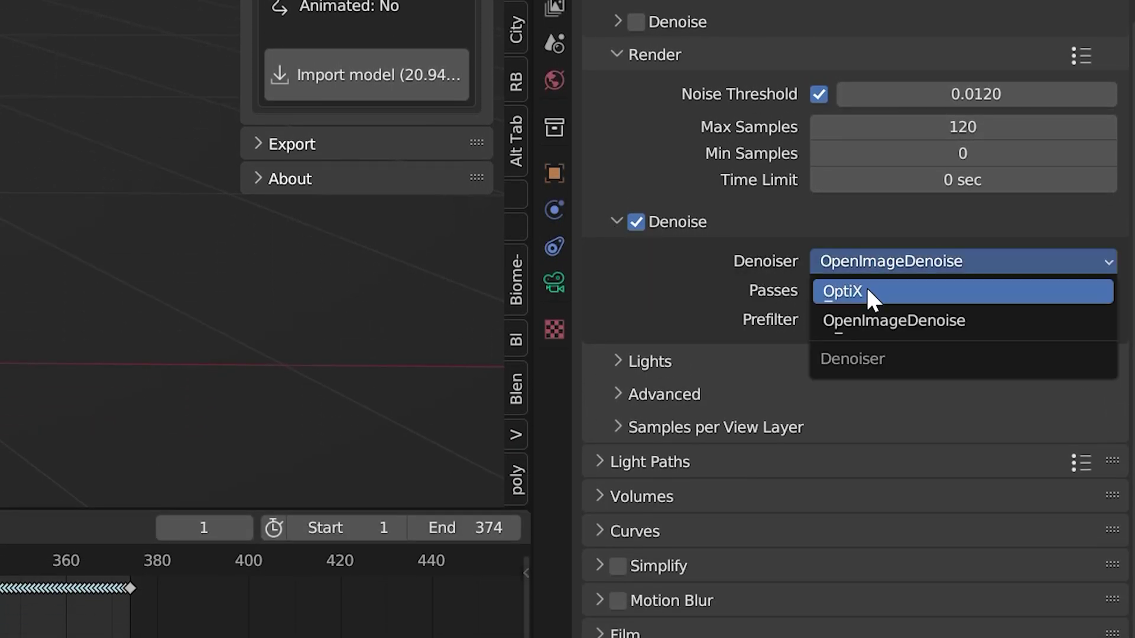
left_click(867, 285)
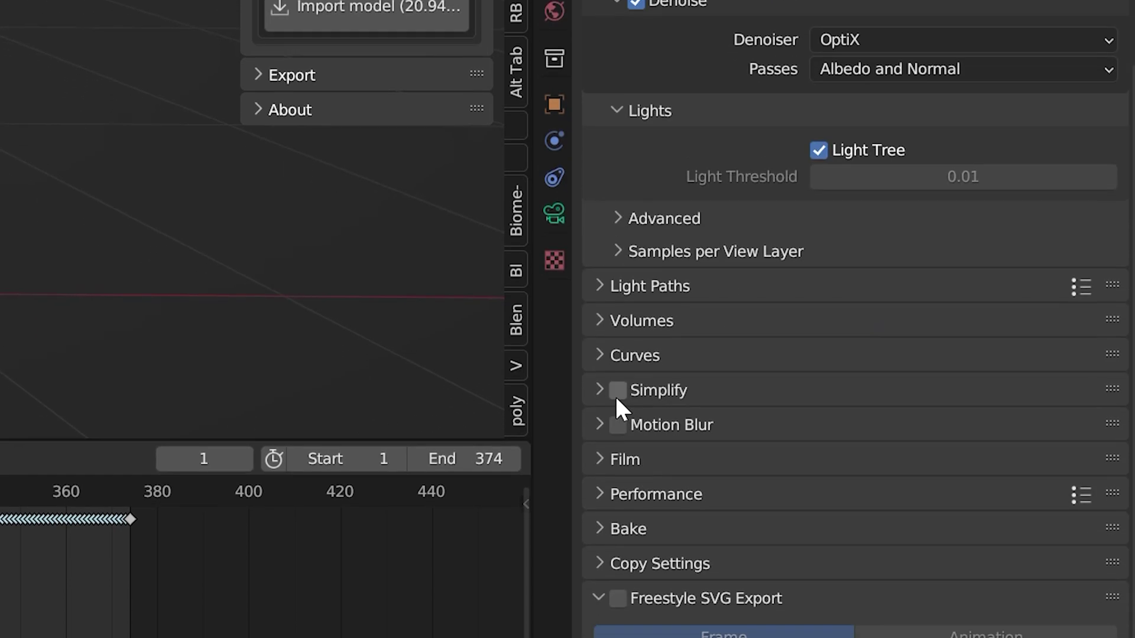
Enable Simplify and limit render textures to 4096
left_click(617, 343)
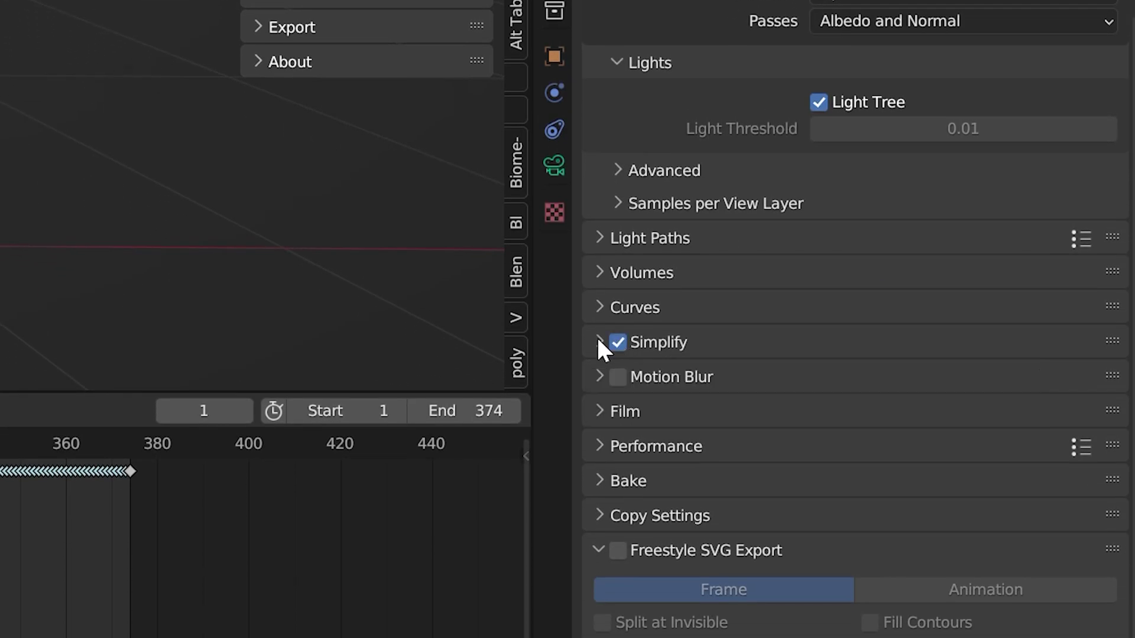
left_click(598, 343)
scroll(739, 396, "down", 5)
scroll(786, 410, "down", 3)
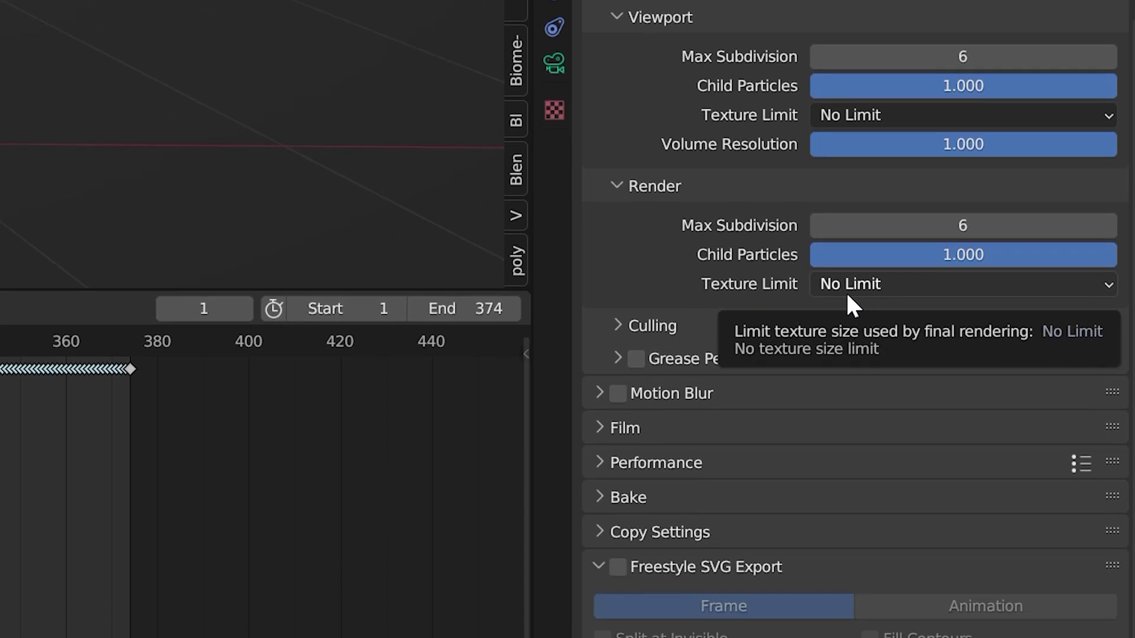
left_click(847, 391)
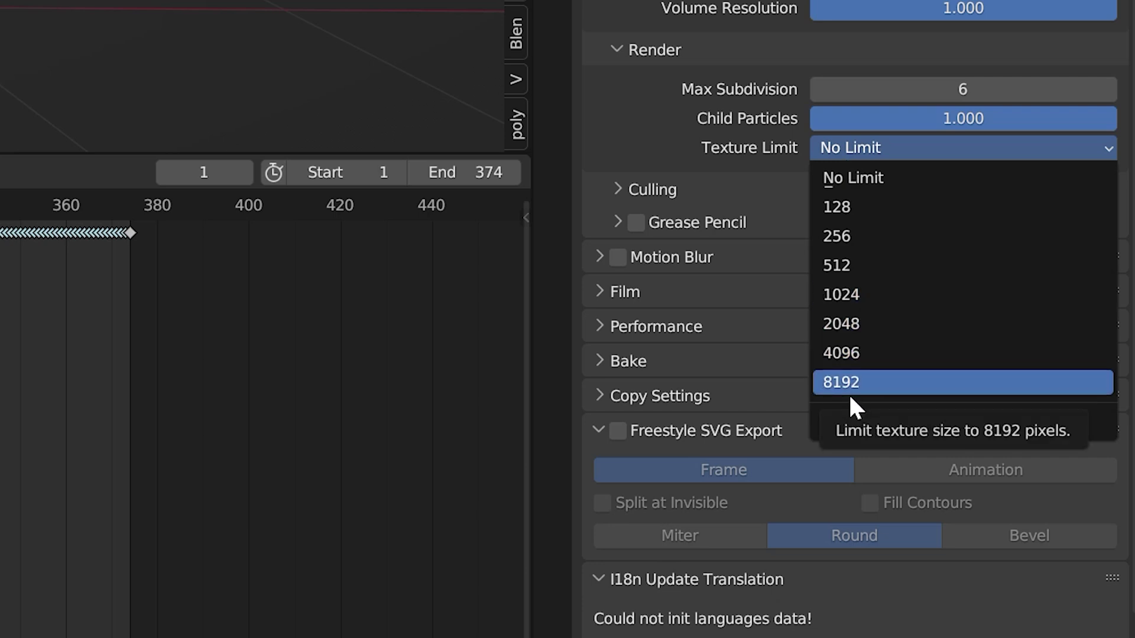
left_click(846, 353)
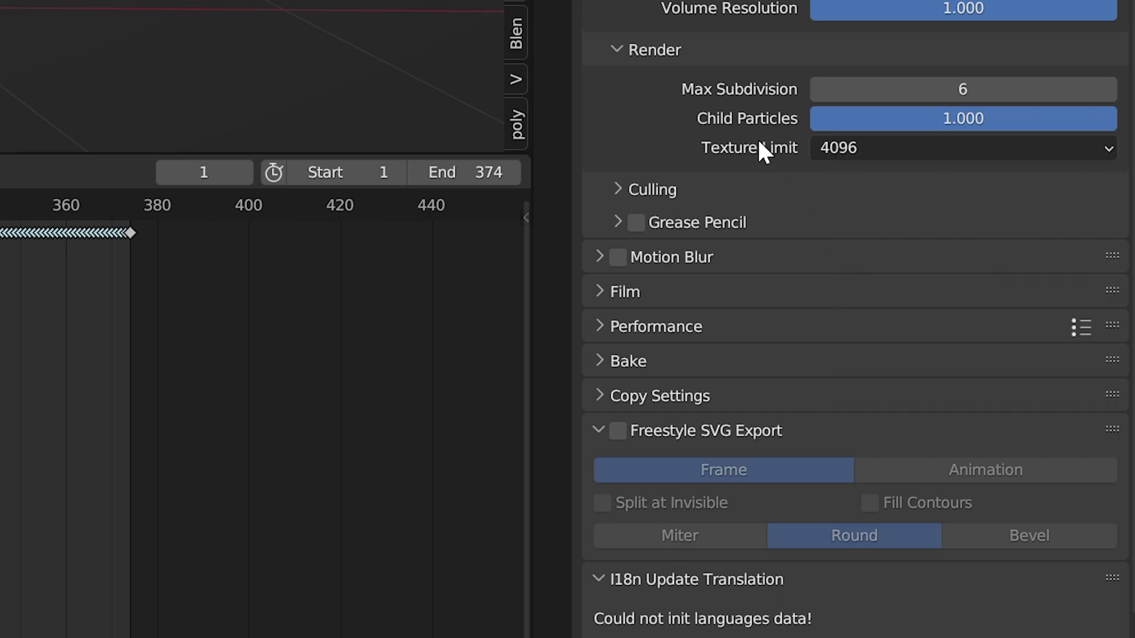
scroll(662, 148, "down", 5)
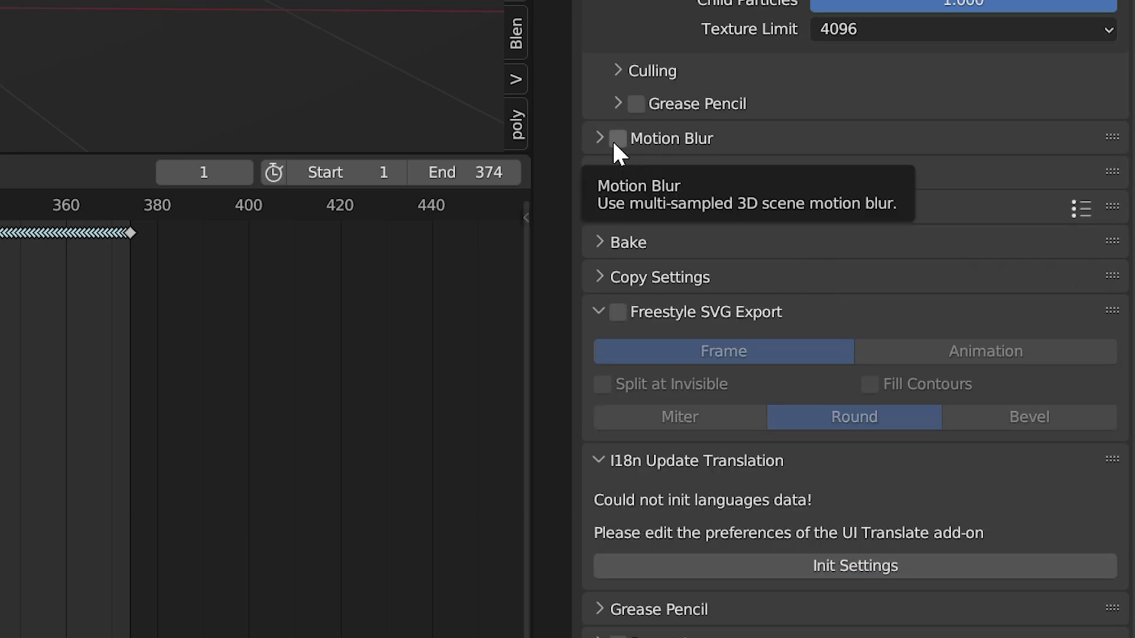
In Performance, set the tile size to 512 and turn on Spatial Splits
left_click(603, 205)
scroll(677, 260, "down", 7)
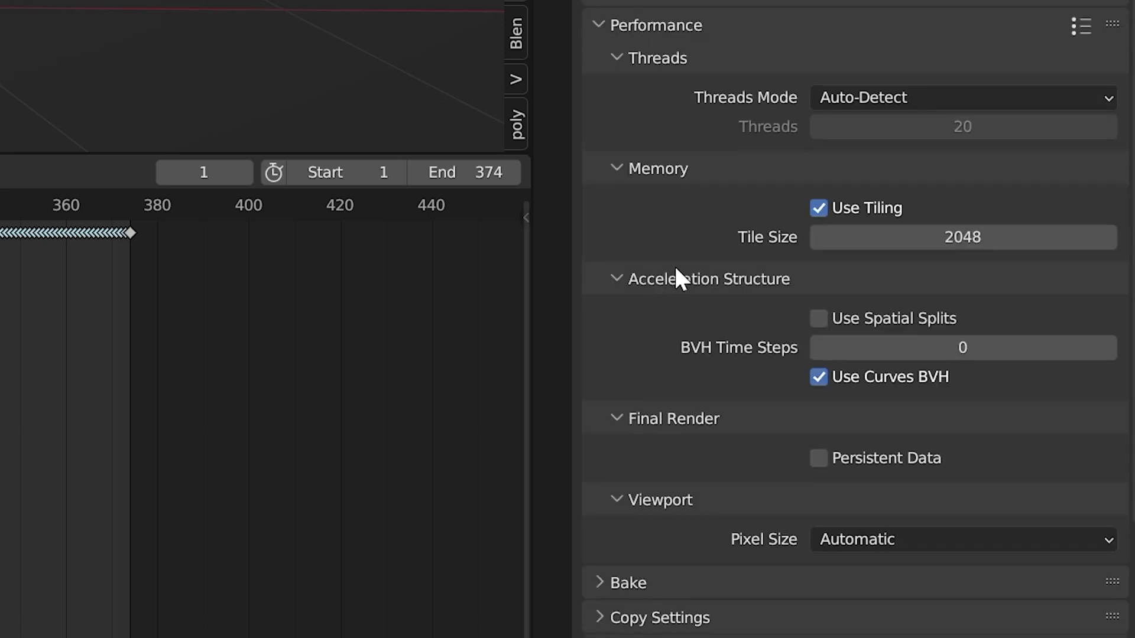
scroll(673, 264, "down", 5)
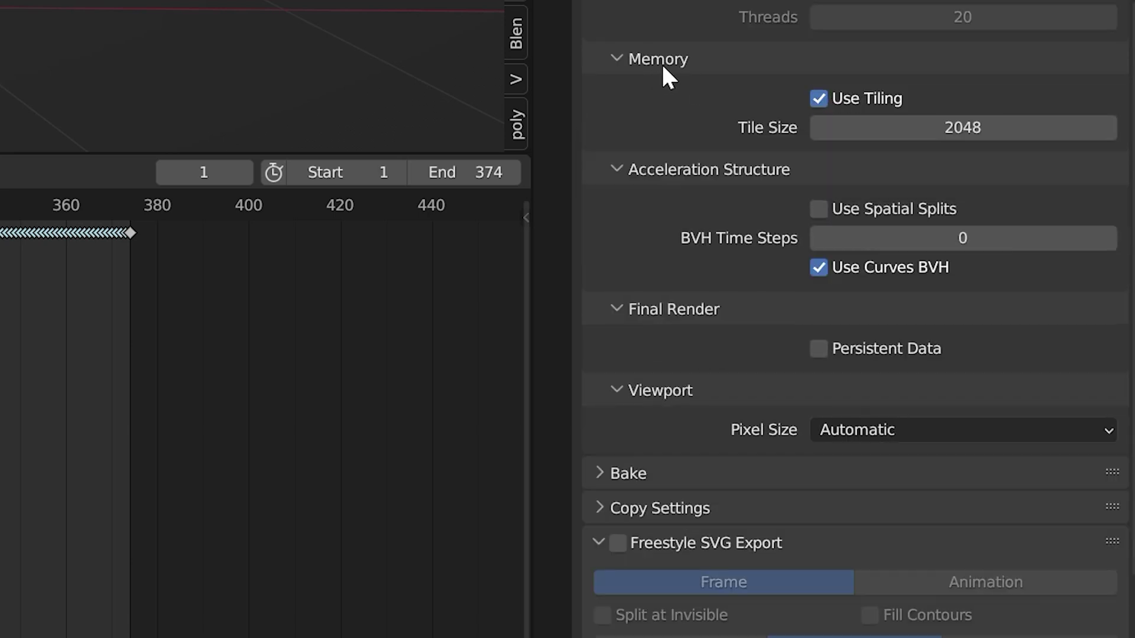
left_click(971, 128)
type("512")
key("Return")
scroll(725, 142, "down", 3)
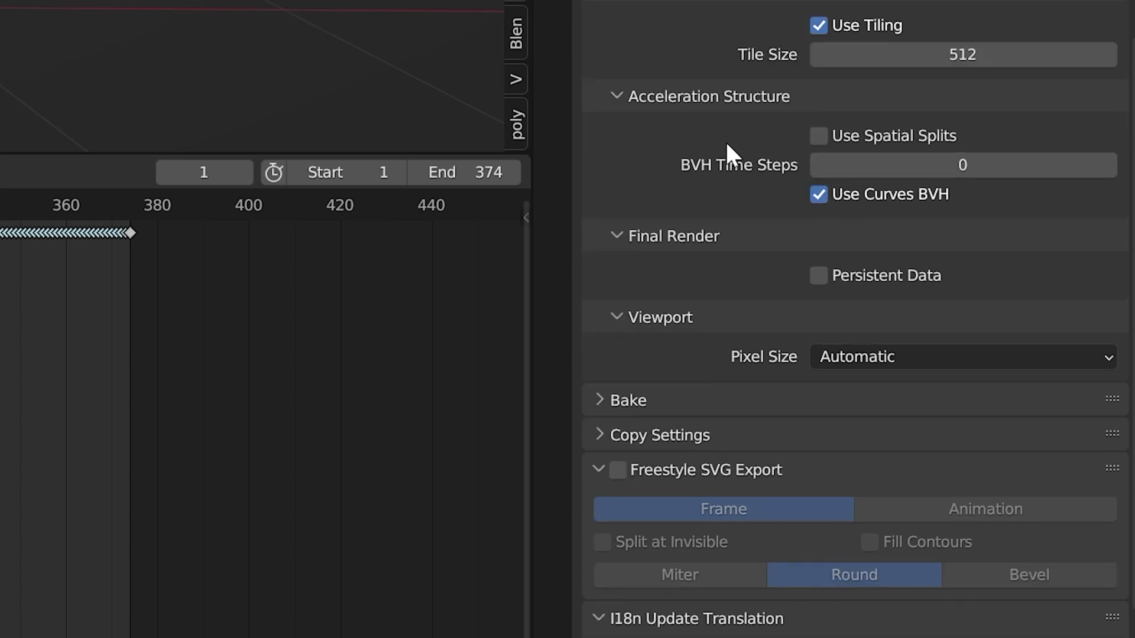
left_click(817, 135)
scroll(755, 180, "down", 3)
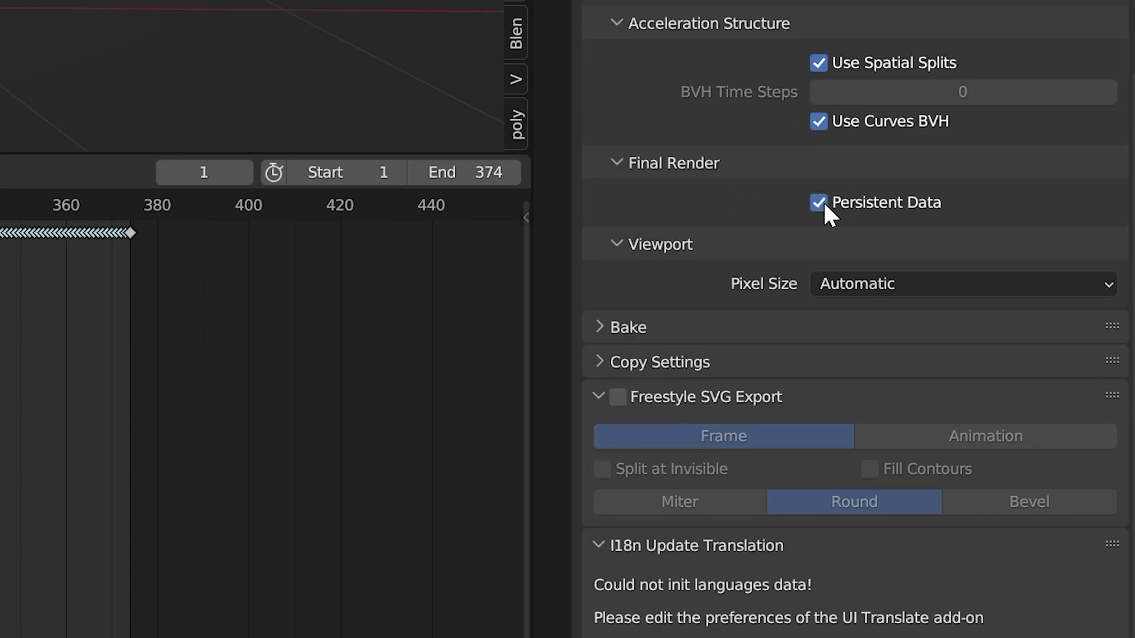
scroll(687, 225, "down", 3)
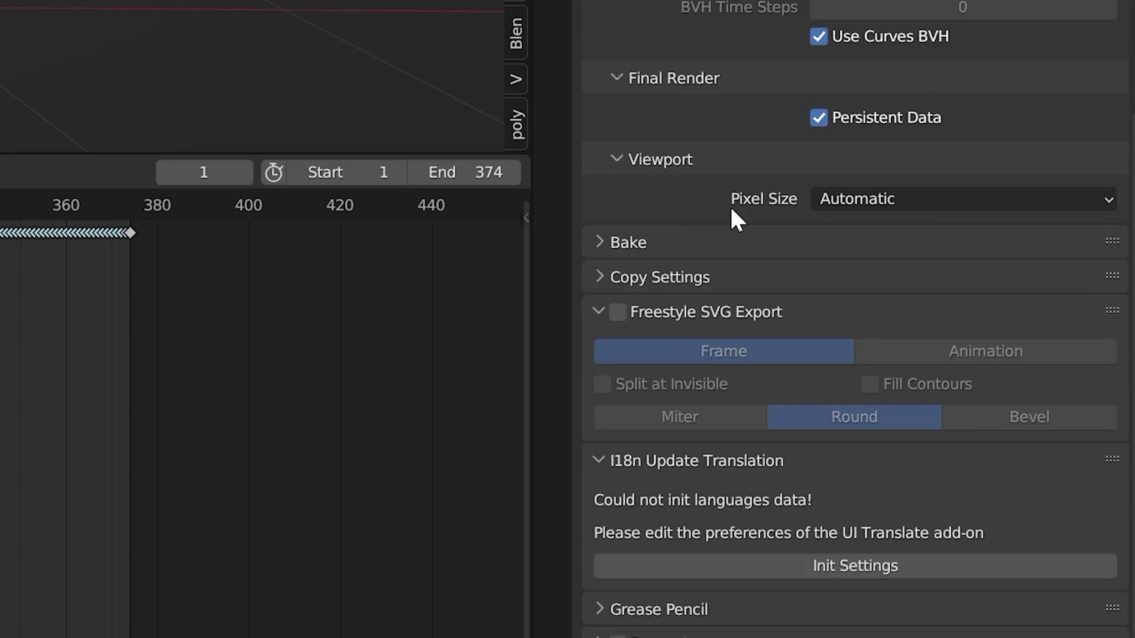
scroll(729, 204, "up", 10)
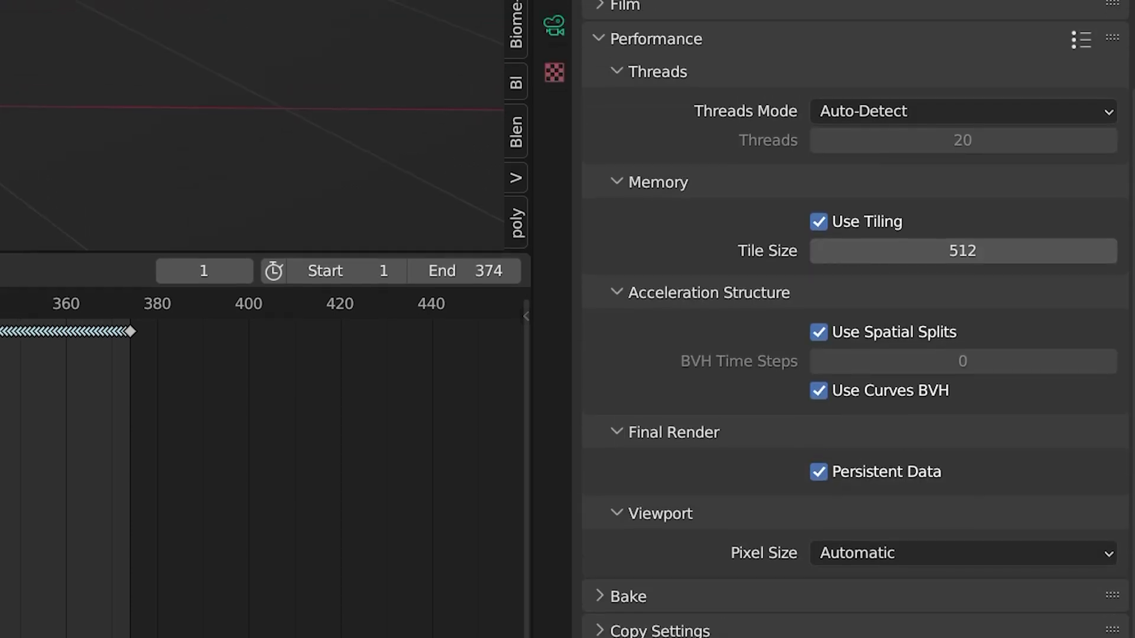
In Output Properties, crop to render region, choose the output folder, and enable Cache Result
left_click(555, 26)
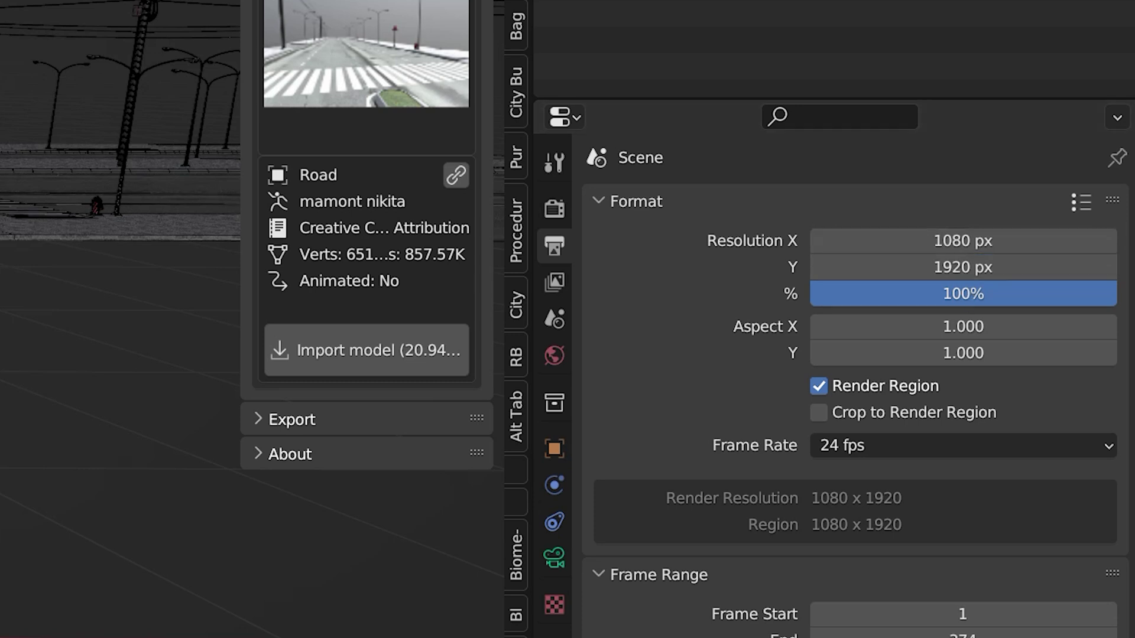
left_click(823, 415)
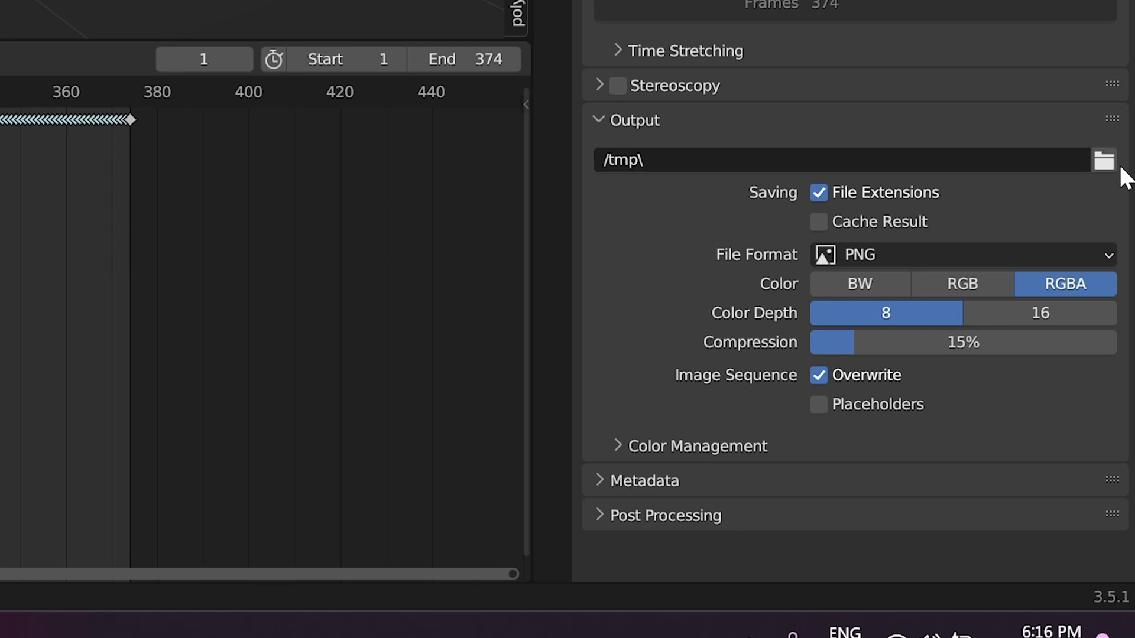
left_click(1104, 161)
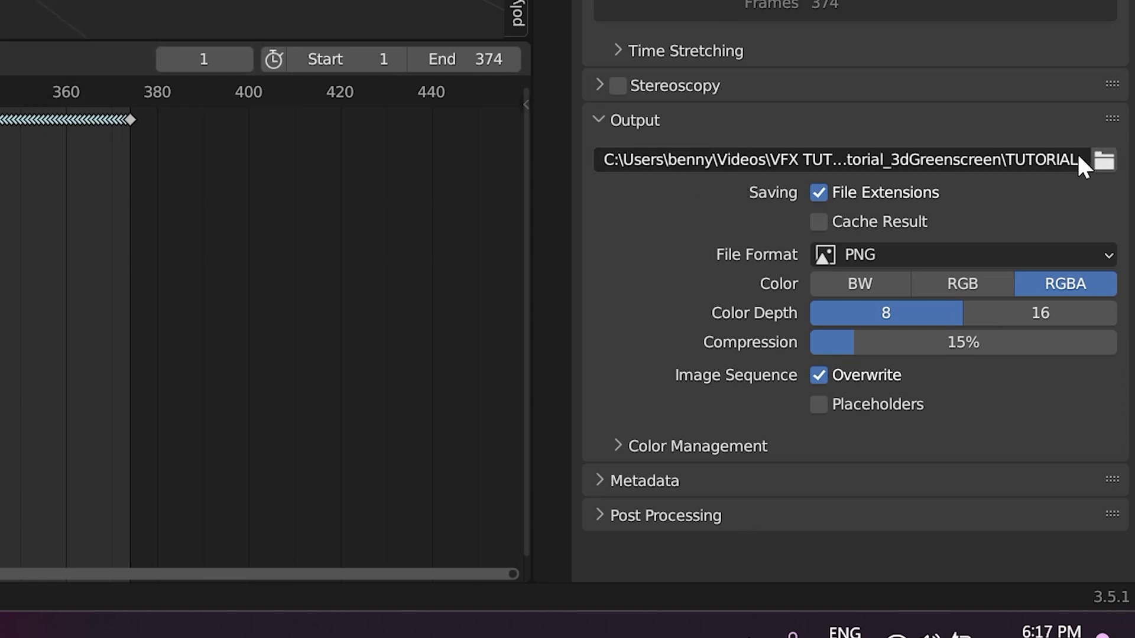
left_click(818, 222)
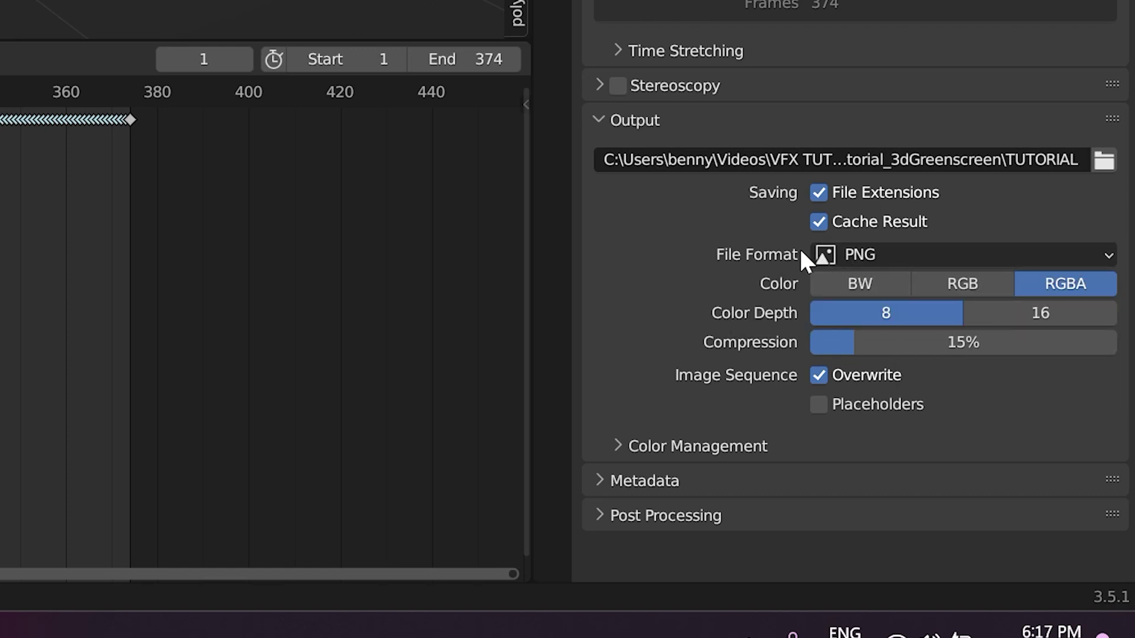
Output FFmpeg Video in an MPEG-4 container at High Quality with Realtime encoding speed
left_click(868, 255)
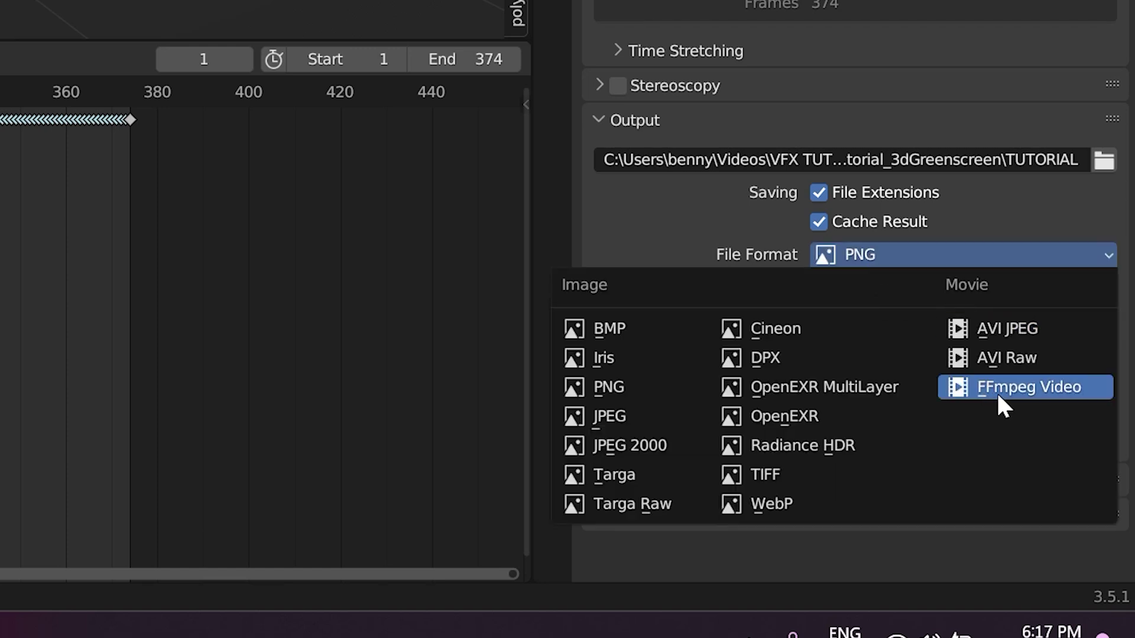
left_click(1026, 388)
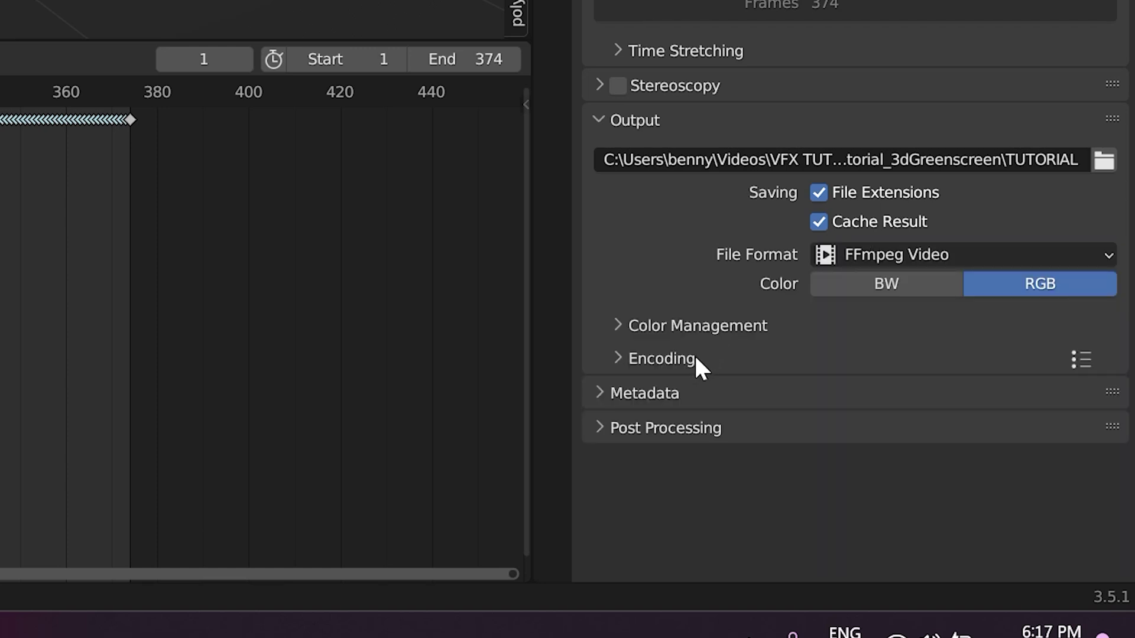
left_click(626, 360)
scroll(703, 408, "down", 4)
left_click(881, 253)
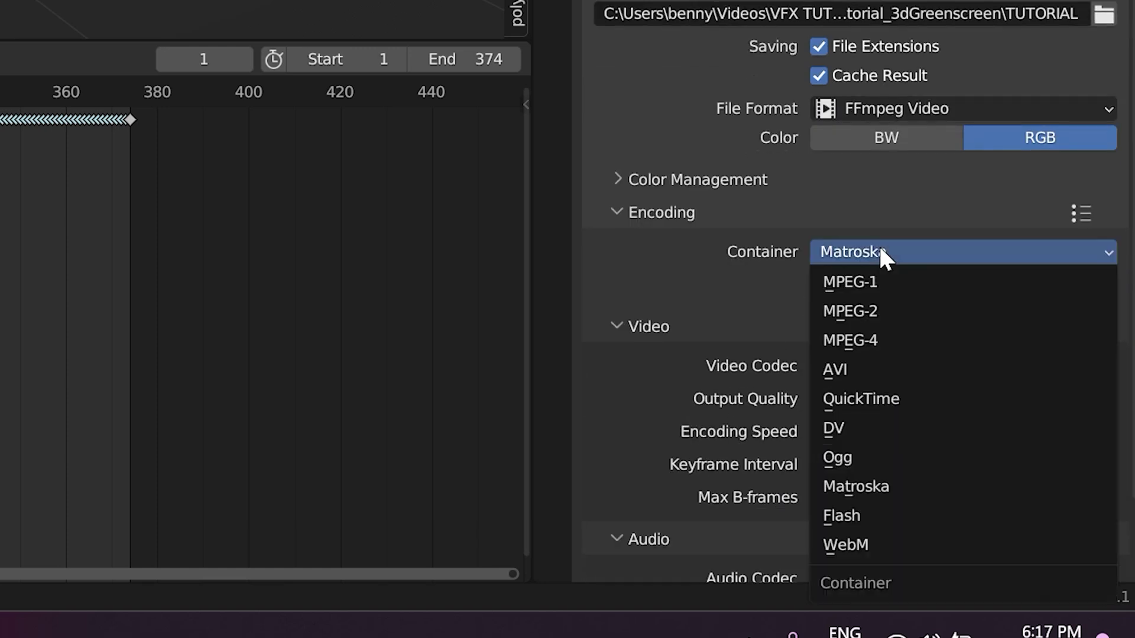
left_click(885, 332)
scroll(857, 282, "down", 3)
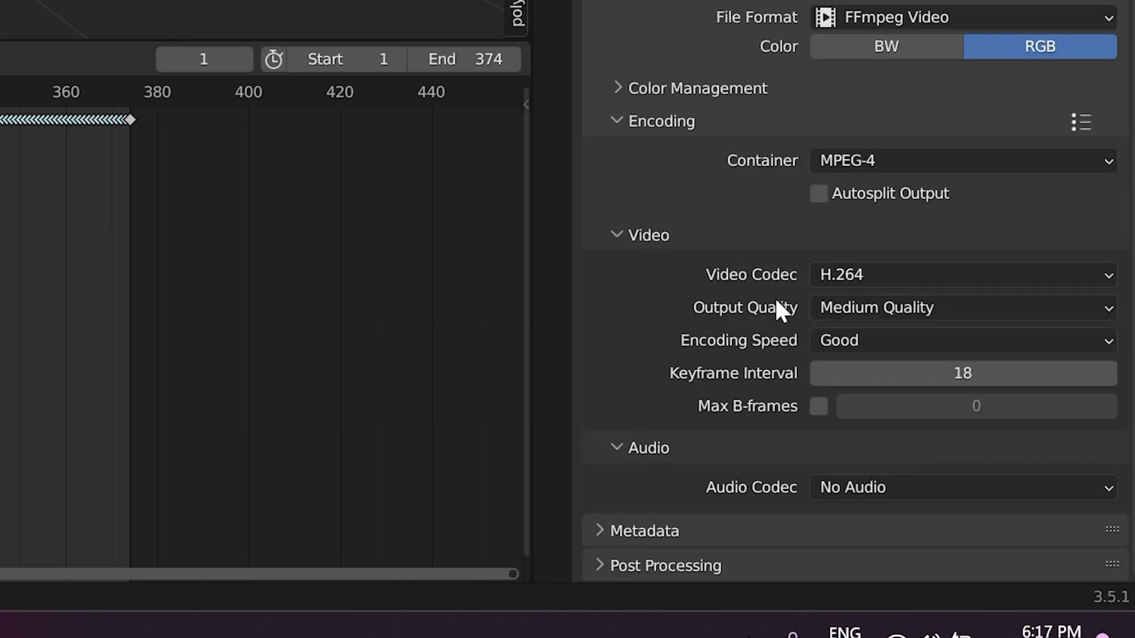
left_click(856, 307)
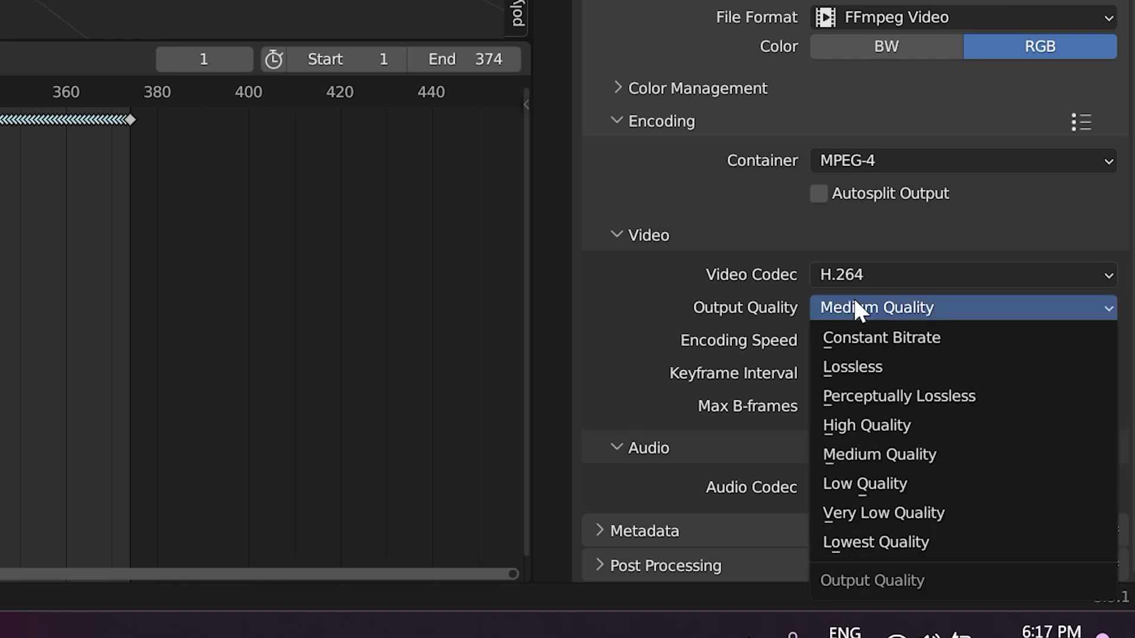
left_click(885, 420)
left_click(834, 339)
left_click(856, 431)
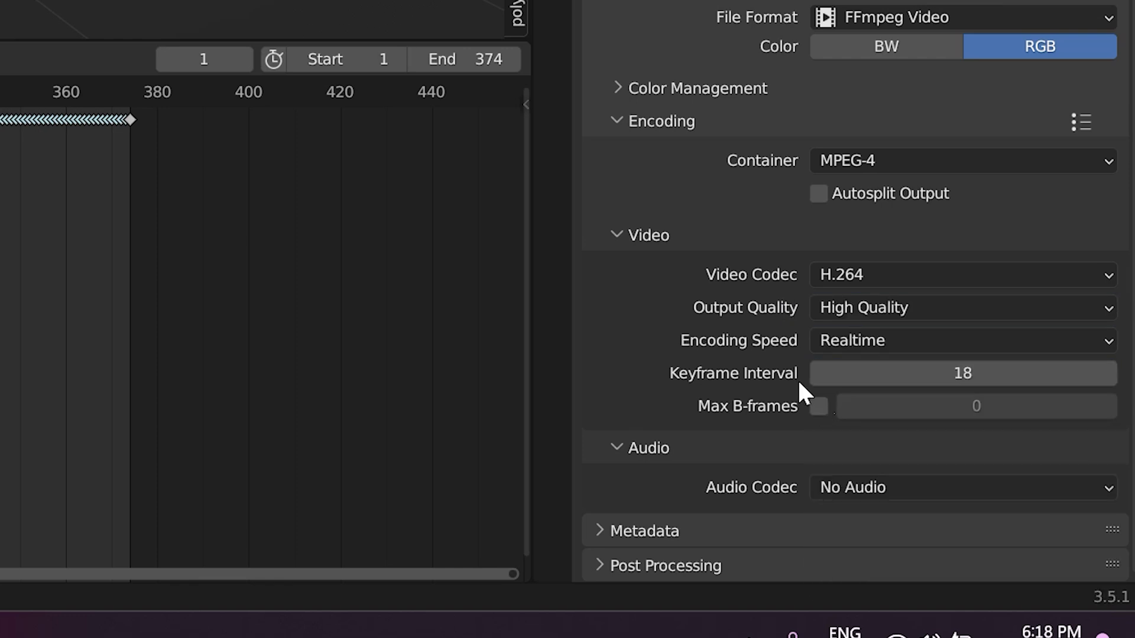
In Post Processing, set dither to 0 and turn off the Sequencer
left_click(615, 565)
scroll(733, 433, "down", 5)
left_click_drag(887, 557, 815, 557)
left_click(819, 525)
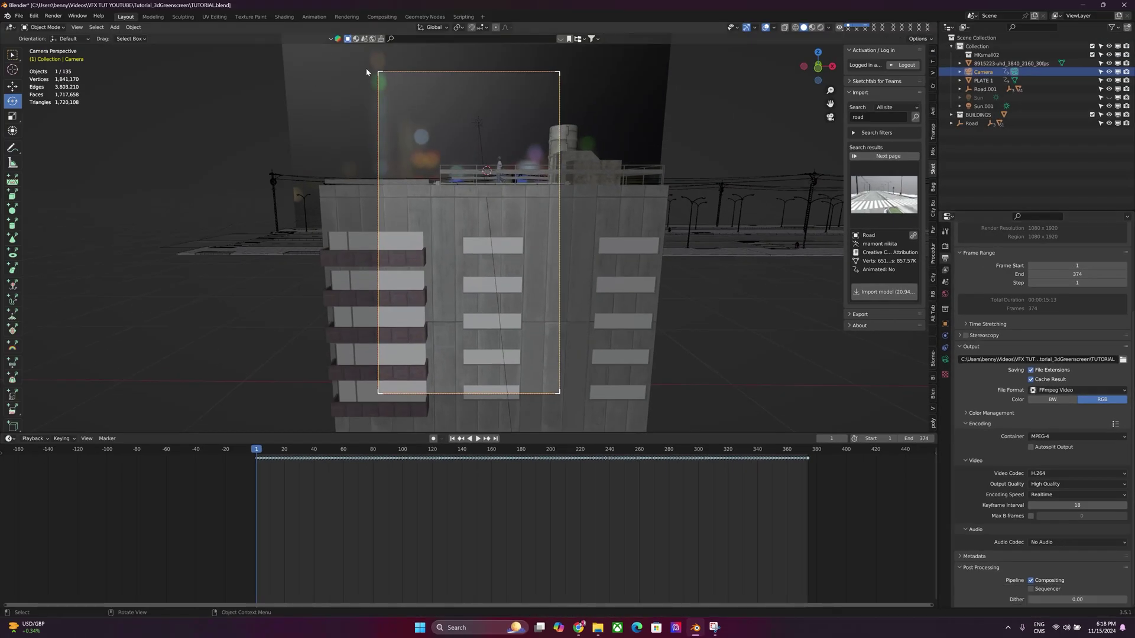
In the Compositing workspace, enable Use Nodes and the Denoising Data pass
left_click(372, 17)
left_click(97, 27)
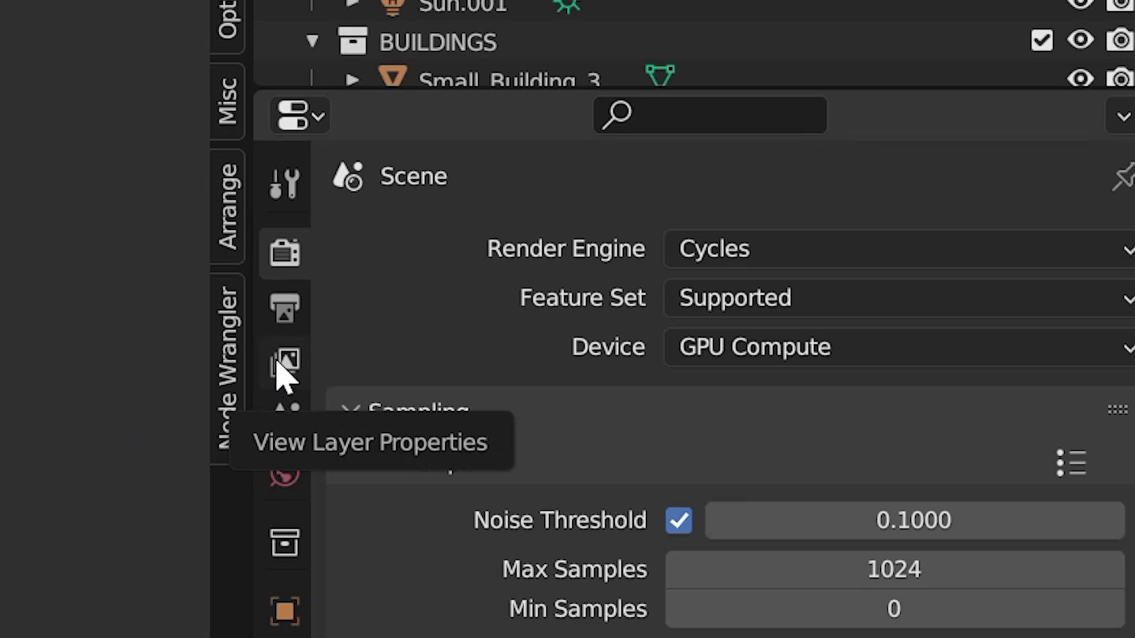
left_click(284, 378)
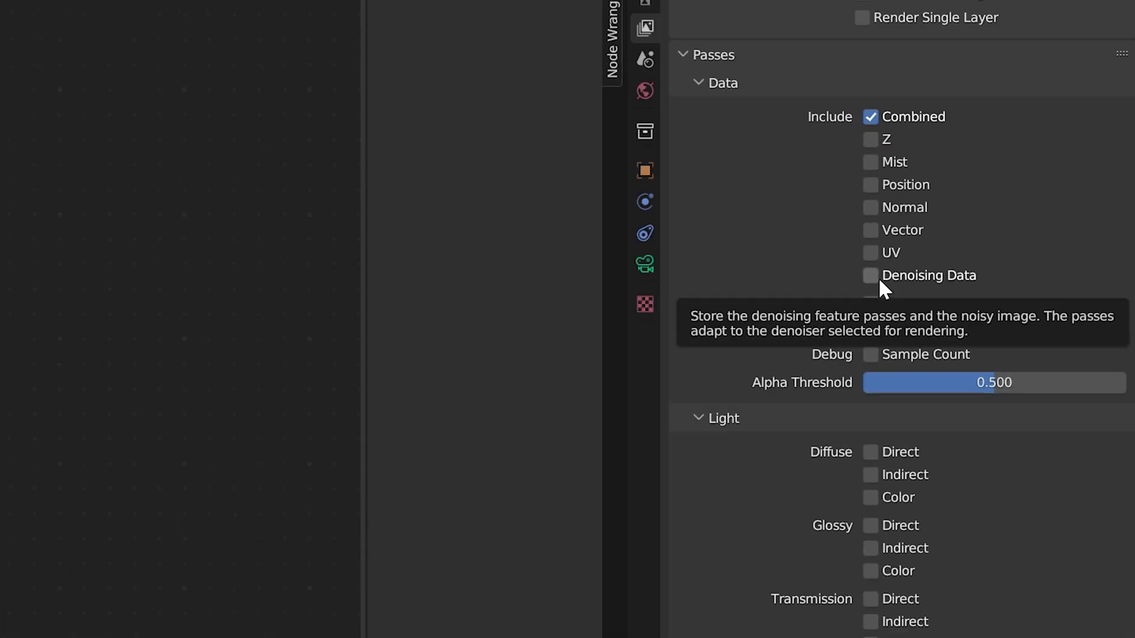
left_click(695, 281)
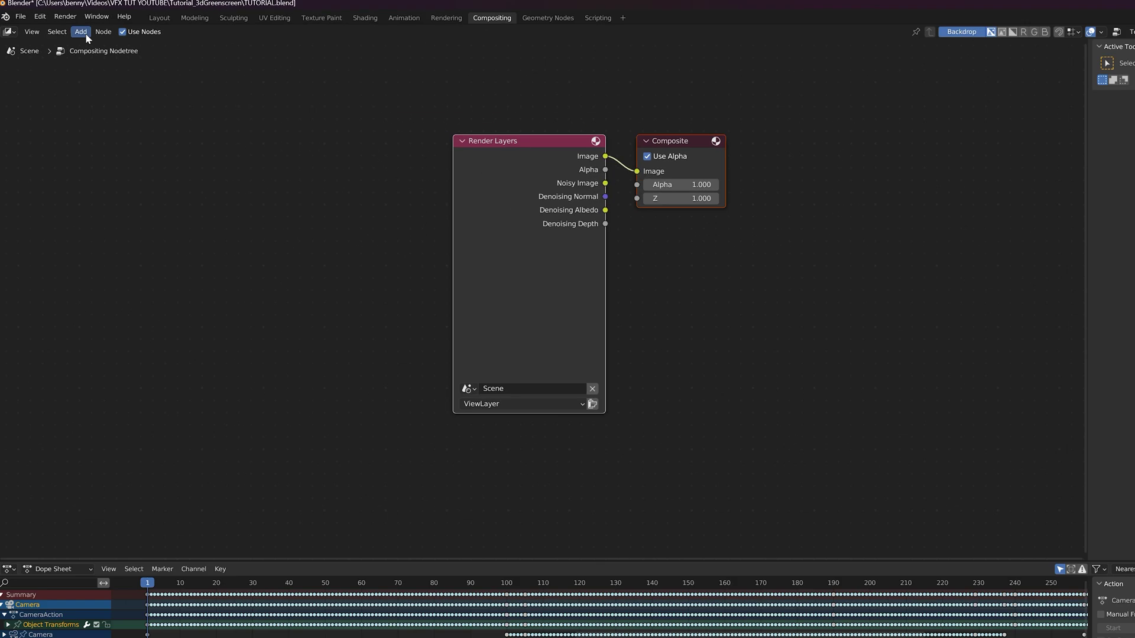
Insert a Denoise node between Render Layers and Composite, wiring in Denoising Normal and Albedo
left_click(65, 28)
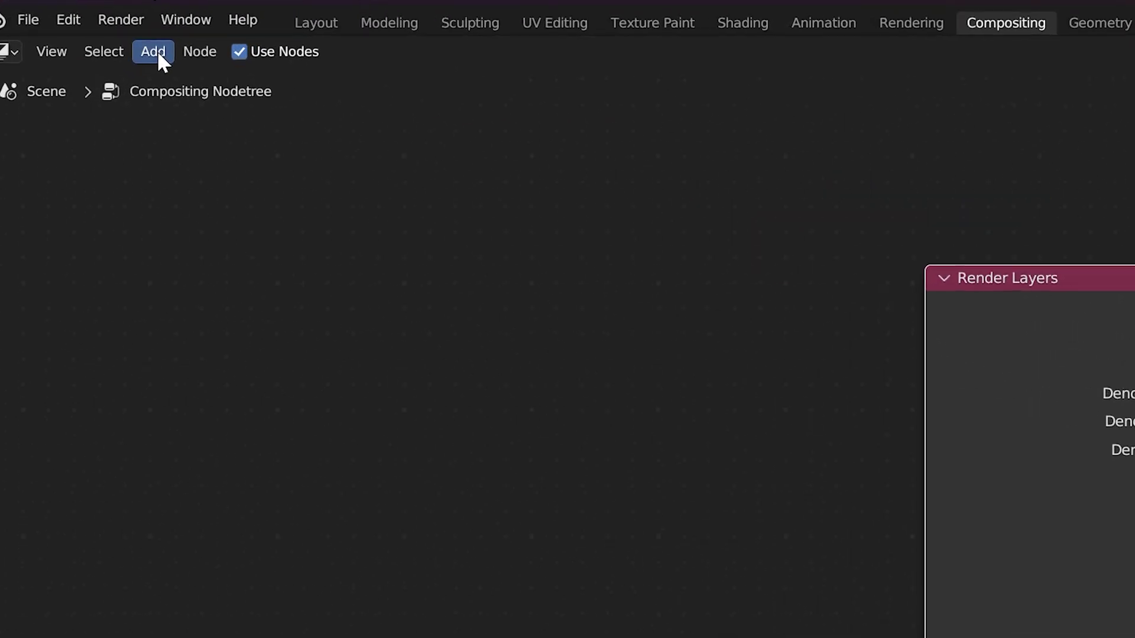
left_click(68, 37)
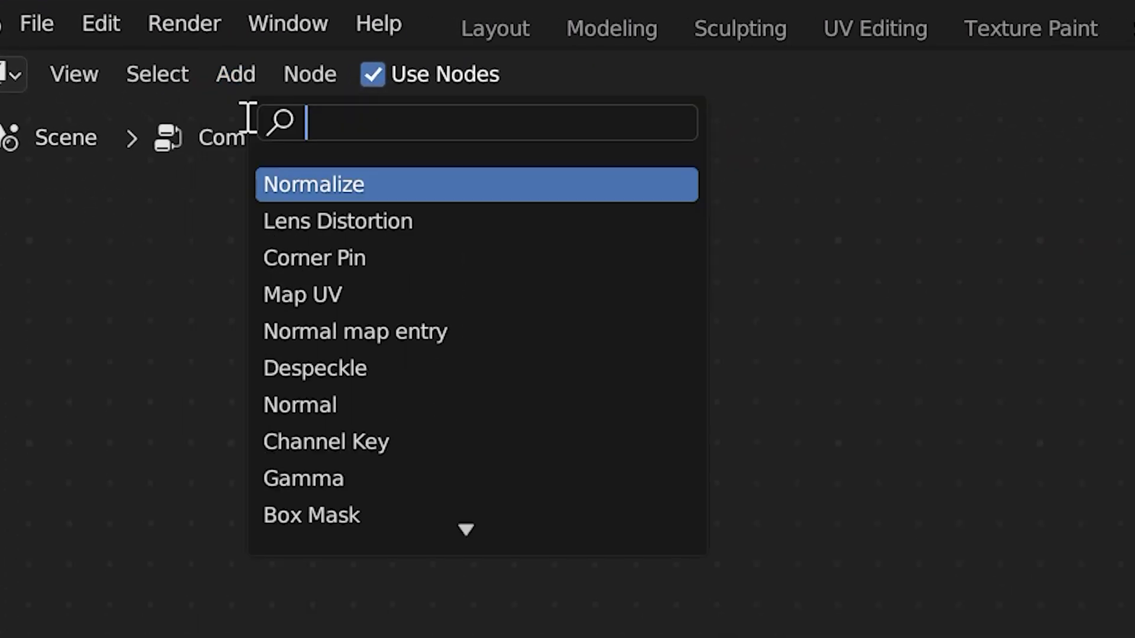
type("denoise")
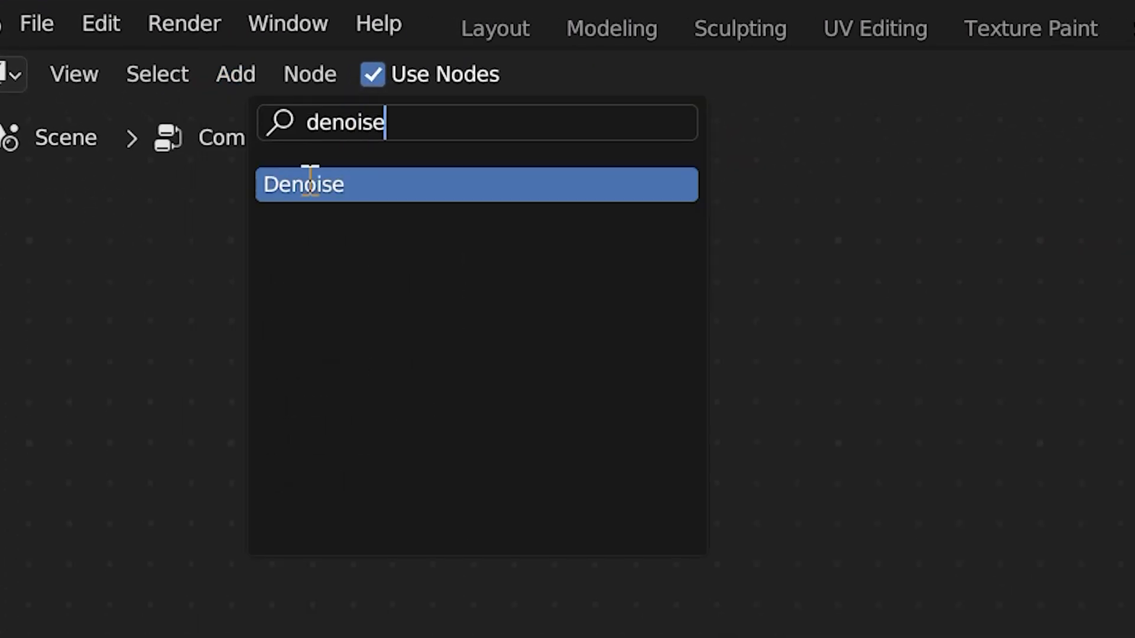
key("Return")
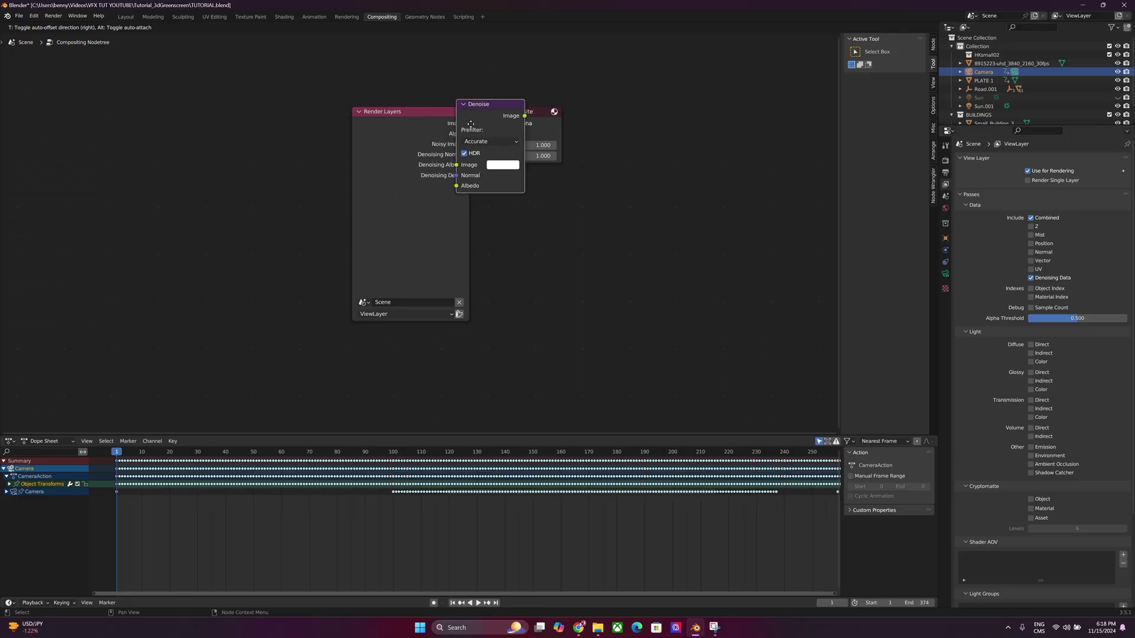
left_click(471, 123)
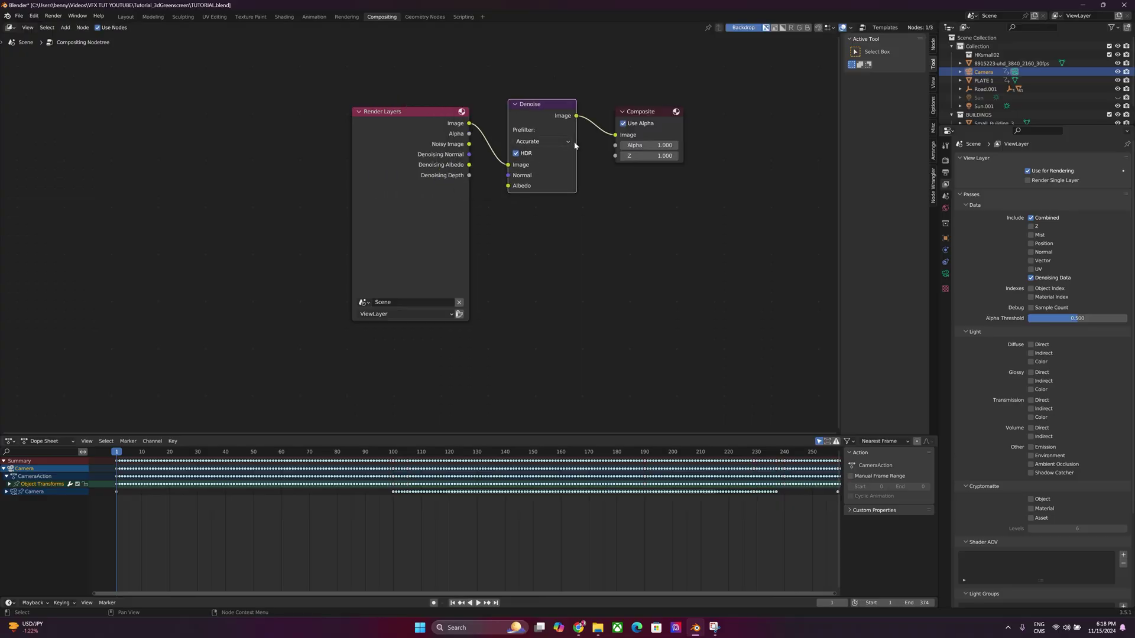
scroll(614, 172, "up", 2)
middle_click_drag(642, 188, 498, 279)
left_click_drag(412, 236, 361, 224)
Add a Glare node between the Denoise and Composite nodes
scroll(360, 225, "down", 2)
left_click(65, 27)
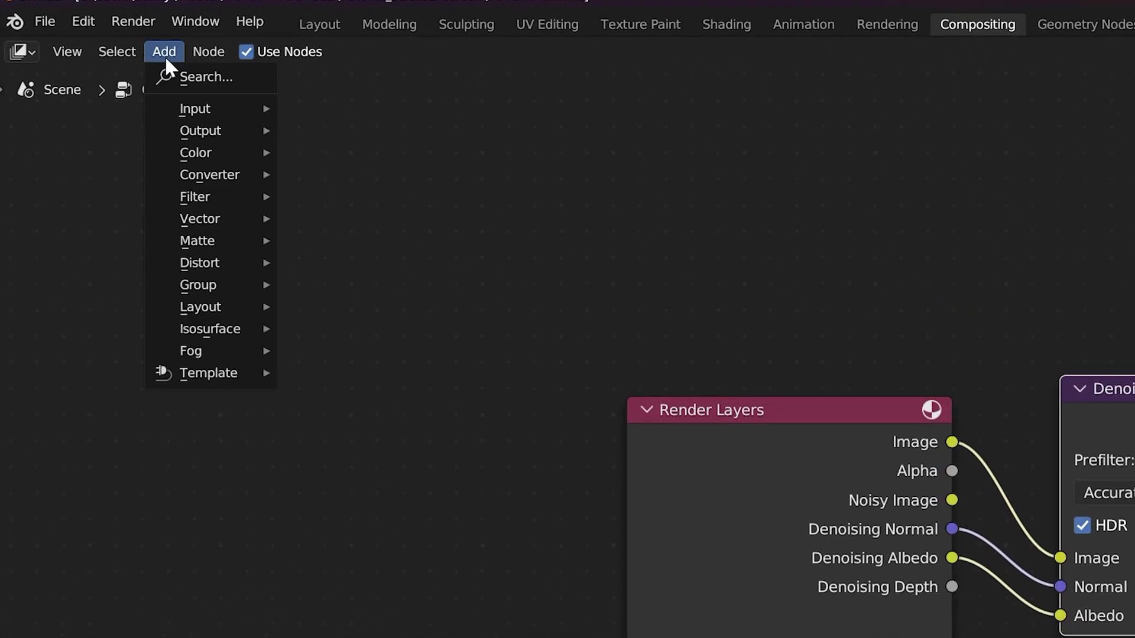
left_click(69, 37)
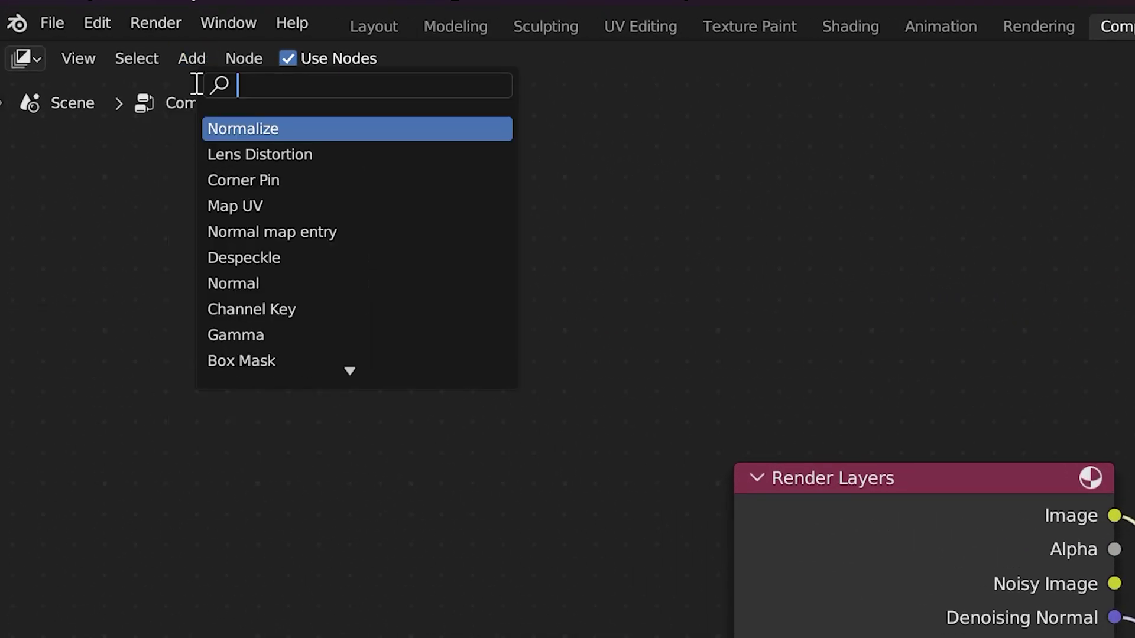
type("g")
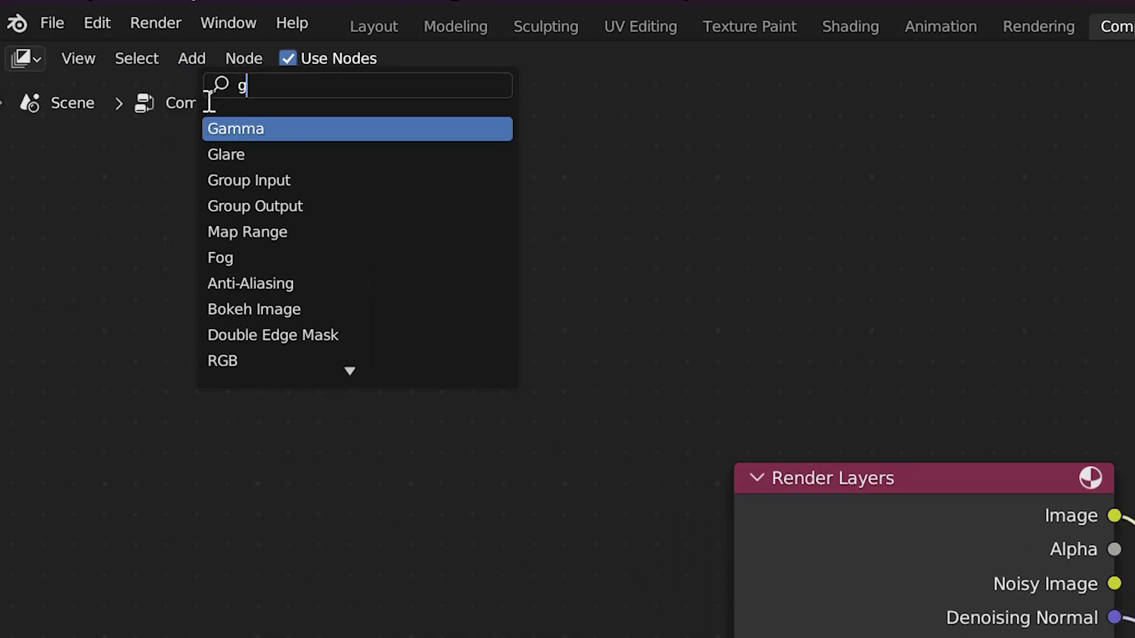
type("lare")
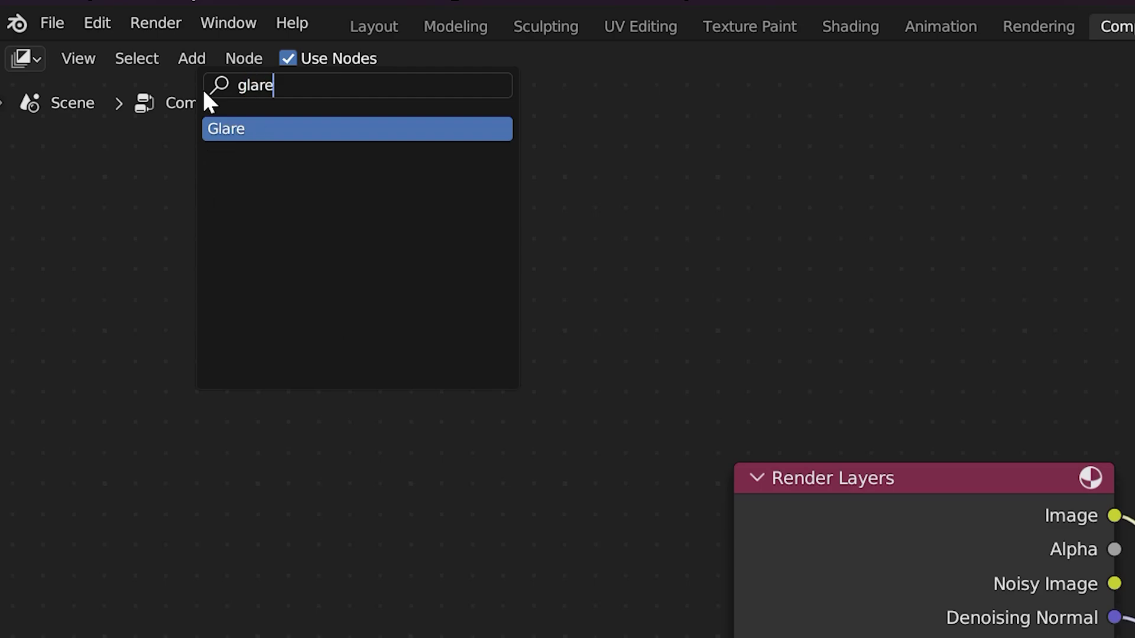
key("Return")
left_click(555, 154)
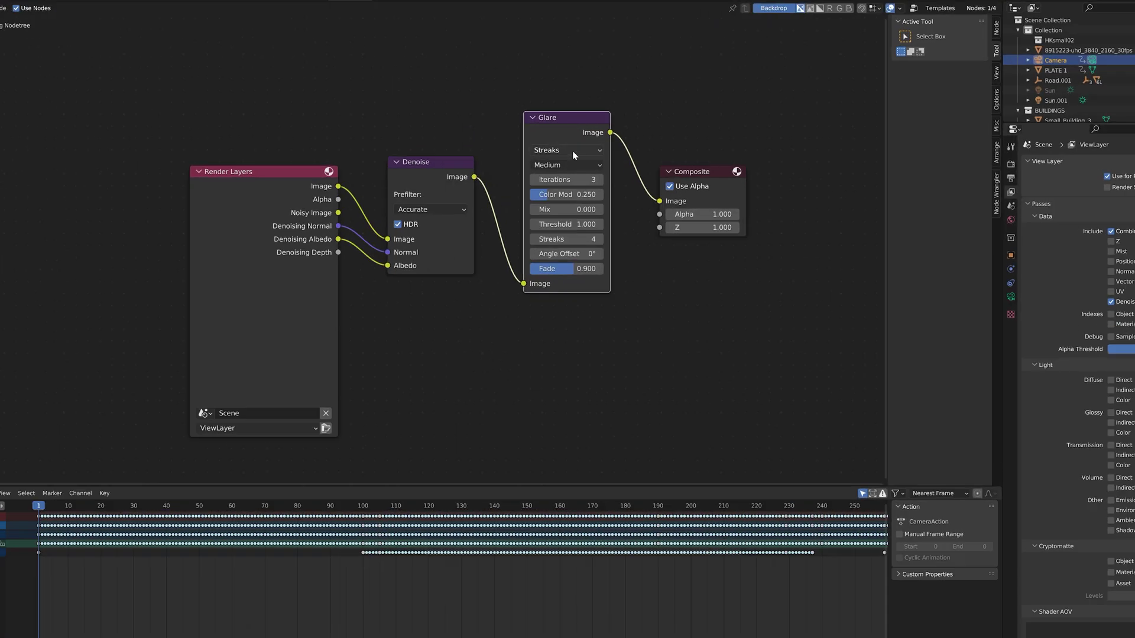
Set the Glare to Fog Glow, High quality, size 7
left_click(561, 149)
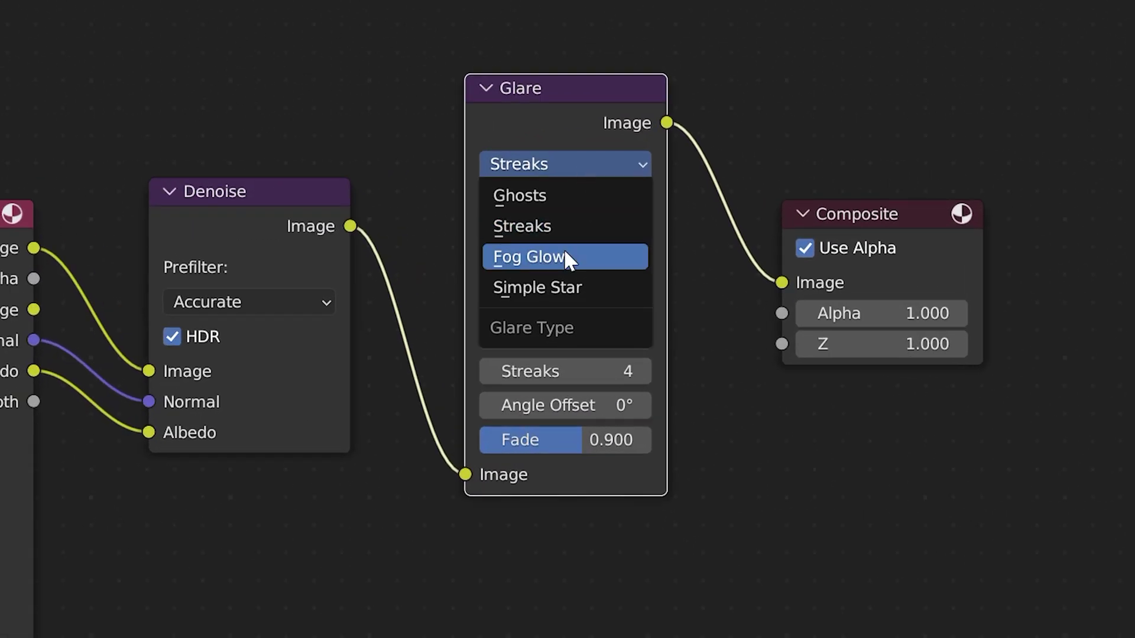
left_click(565, 256)
left_click(532, 201)
left_click(540, 230)
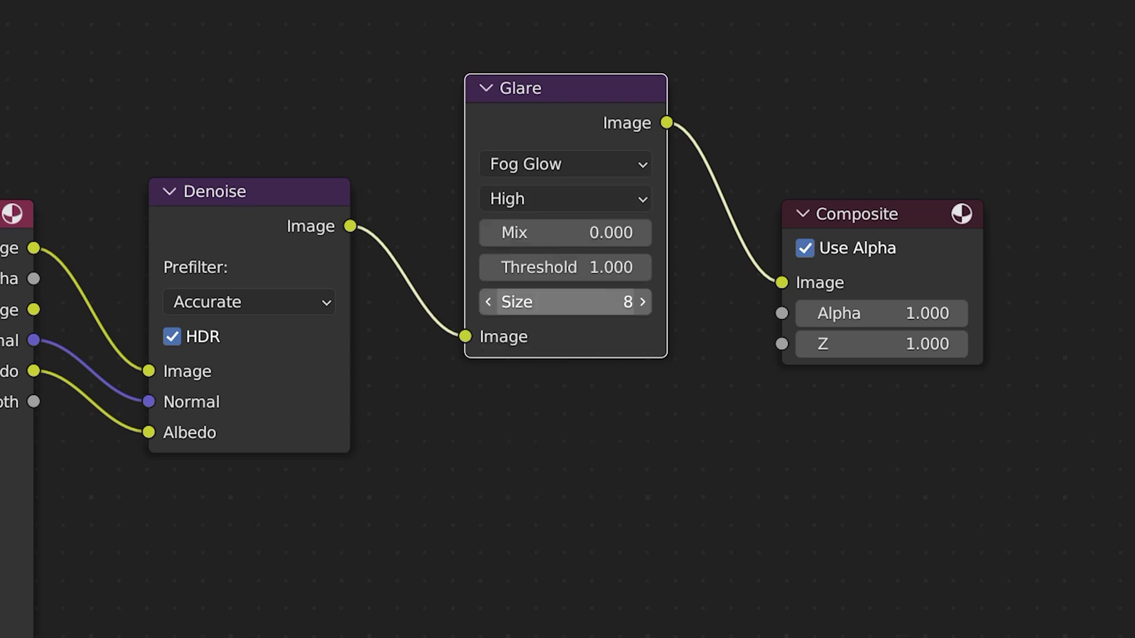
left_click(584, 292)
type("7")
key("Return")
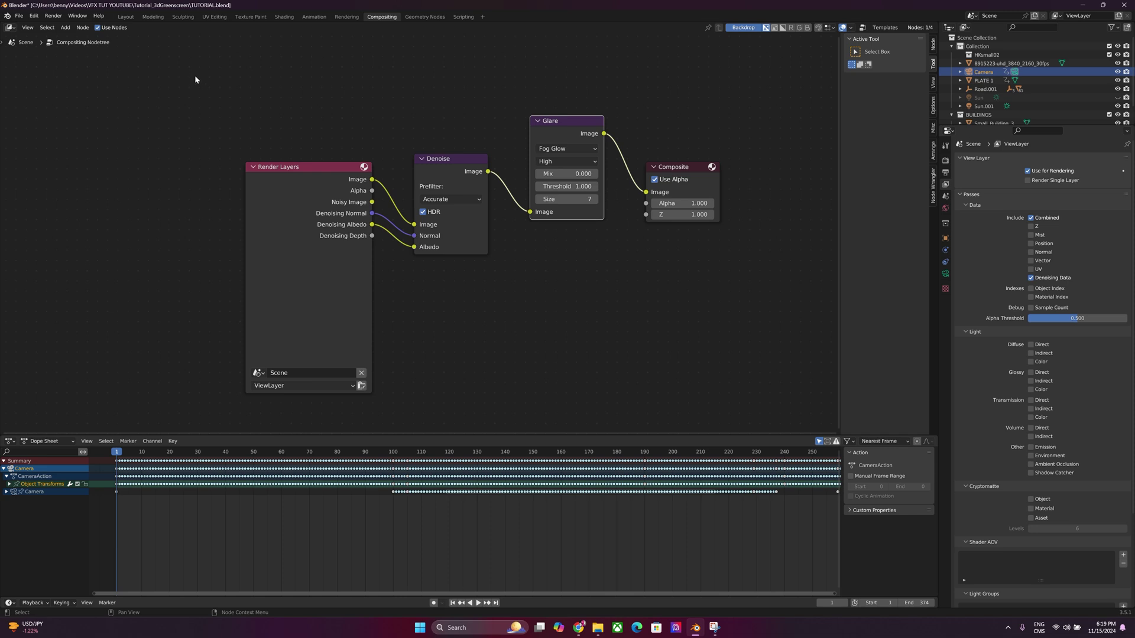
Switch back to the Layout workspace to see the rooftop camera view
left_click(125, 16)
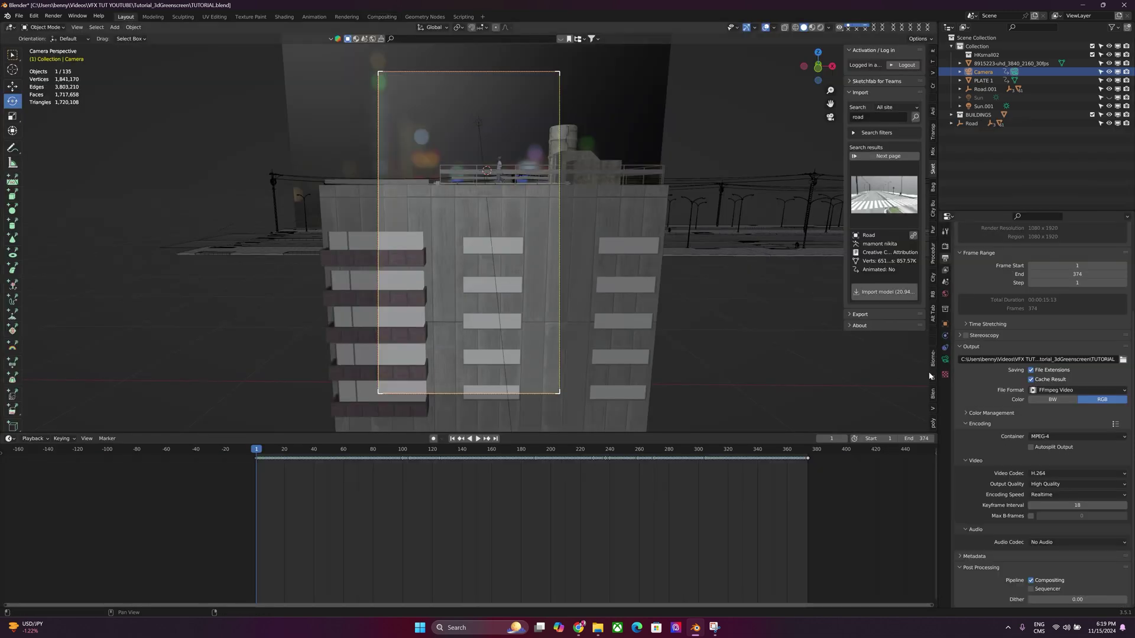